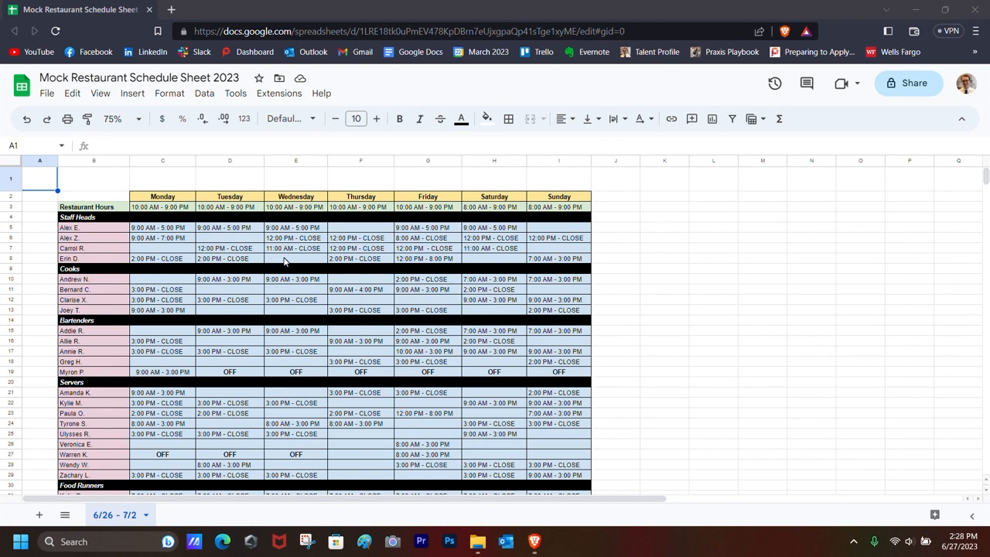
scroll(313, 279, "down", 1)
scroll(319, 278, "up", 1)
scroll(294, 327, "down", 1)
scroll(333, 329, "up", 1)
scroll(379, 331, "down", 1)
scroll(426, 334, "up", 1)
Open the Google Sheets home page at sheets.google.com in a new browser tab
left_click(171, 9)
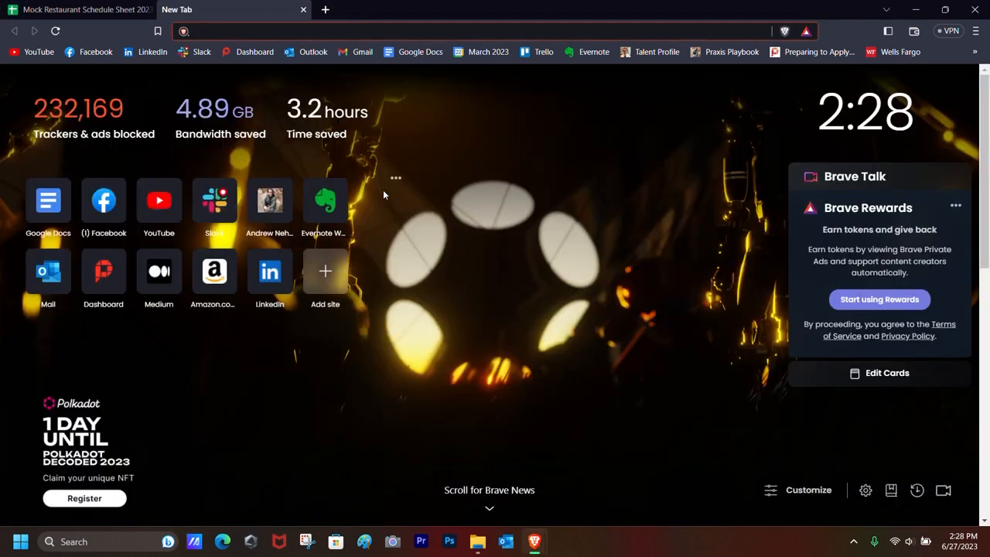
type("sheets.google.com")
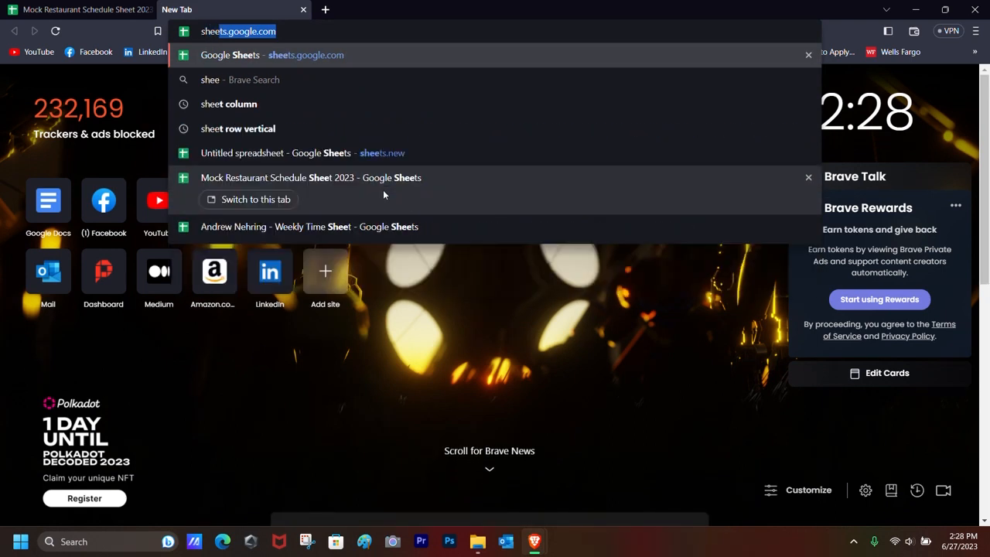
key("Return")
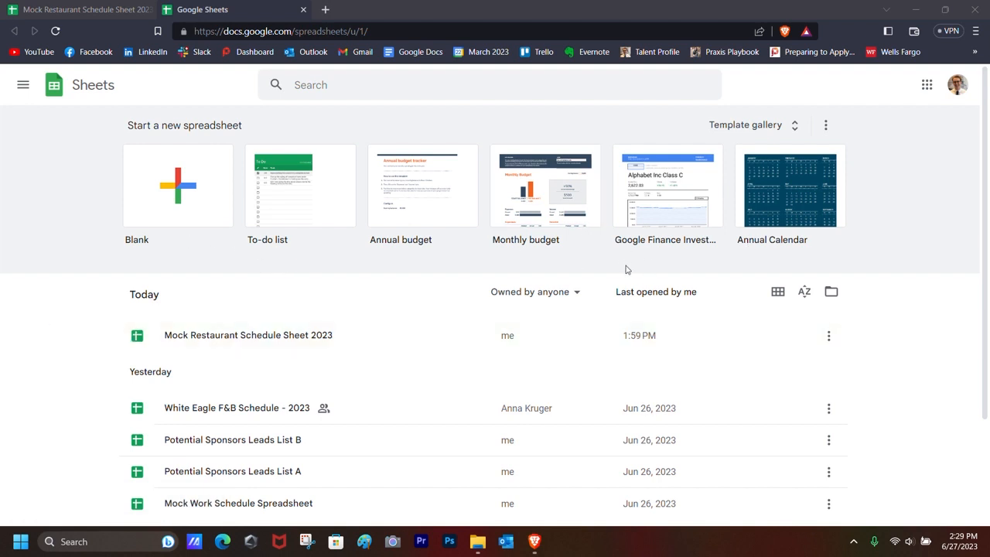
Look through the personal and work templates in the template gallery and return to the Sheets home page
left_click(719, 125)
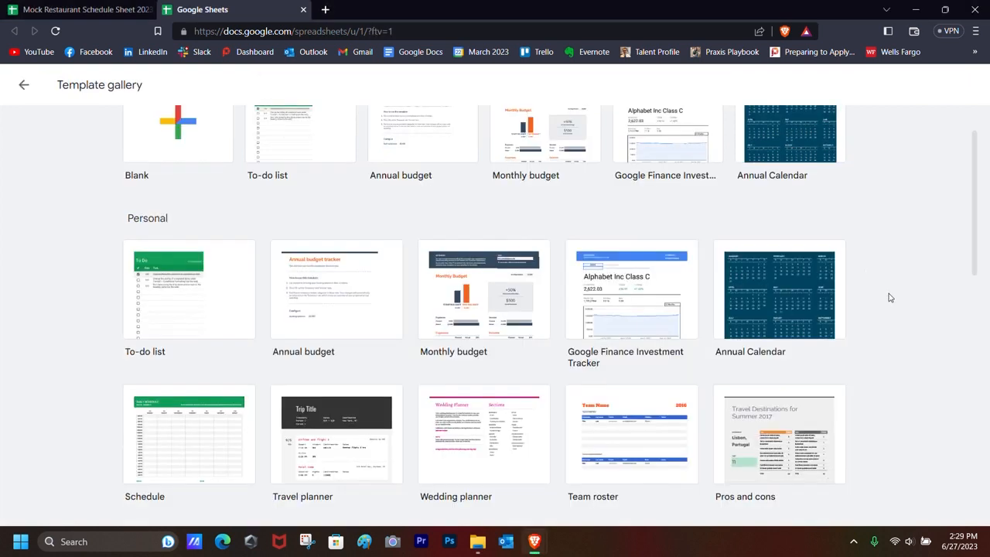
scroll(889, 297, "down", 1)
scroll(555, 336, "down", 1)
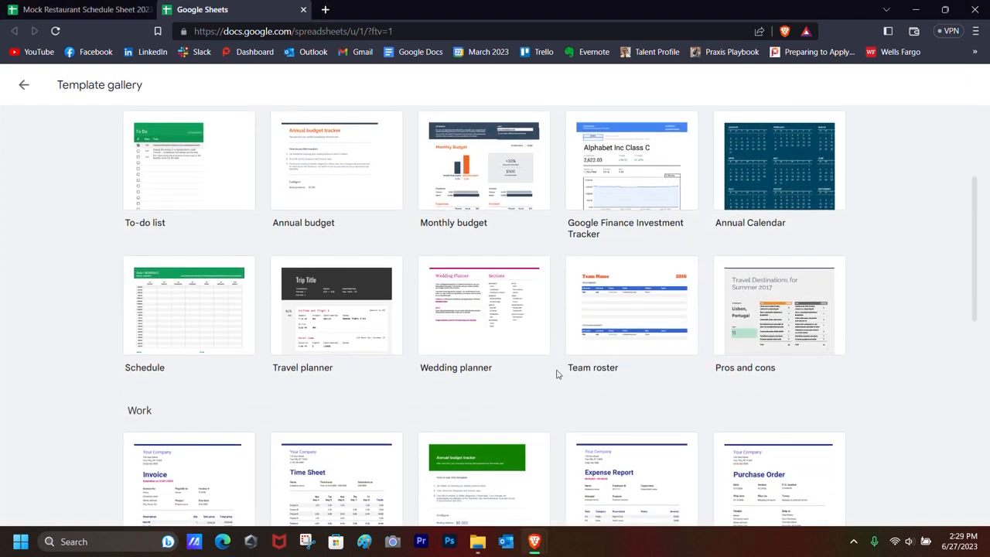
scroll(389, 364, "down", 1)
scroll(423, 416, "down", 2)
scroll(416, 392, "up", 5)
scroll(416, 392, "up", 1)
left_click(12, 90)
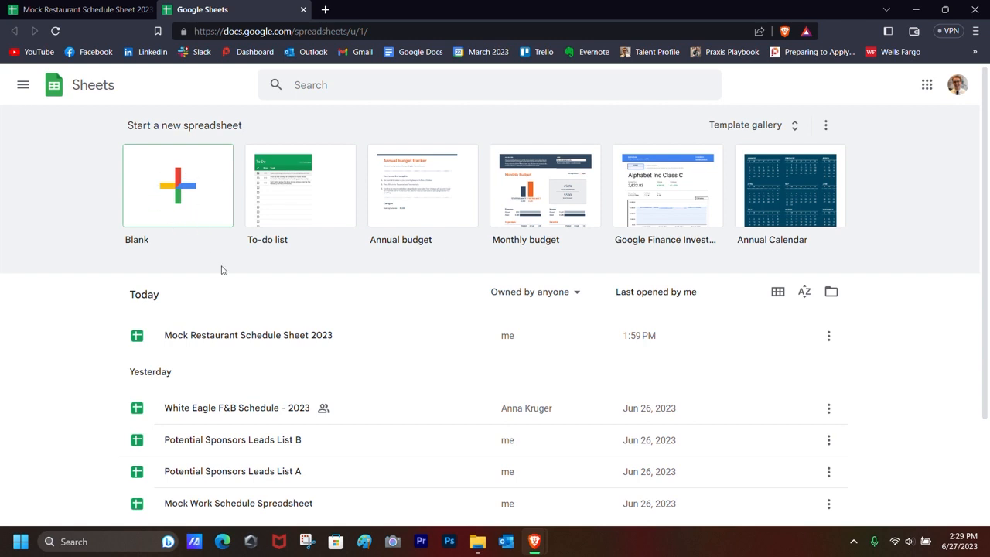
Examine the signed-in account details and the list of Google apps from the Sheets home page
left_click(957, 88)
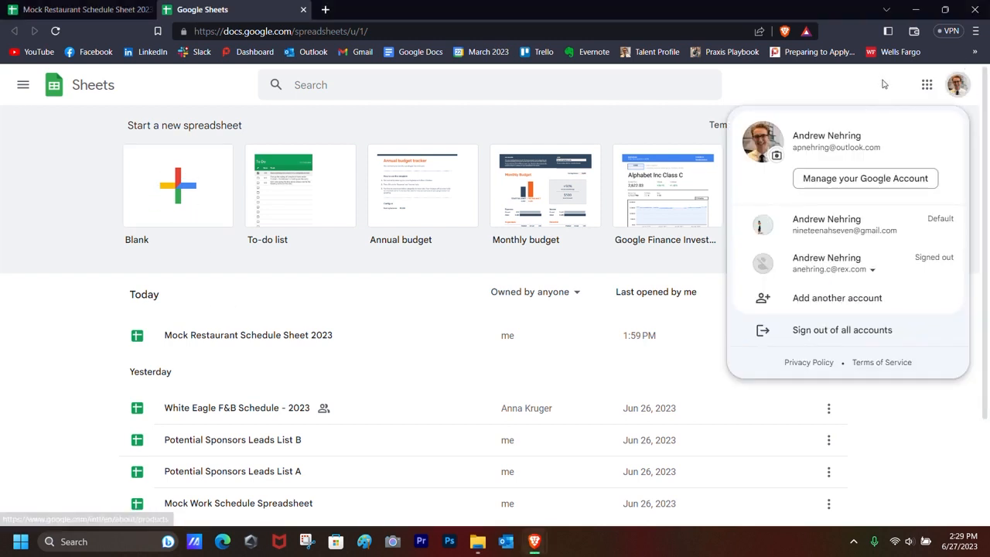
left_click(884, 86)
left_click(926, 84)
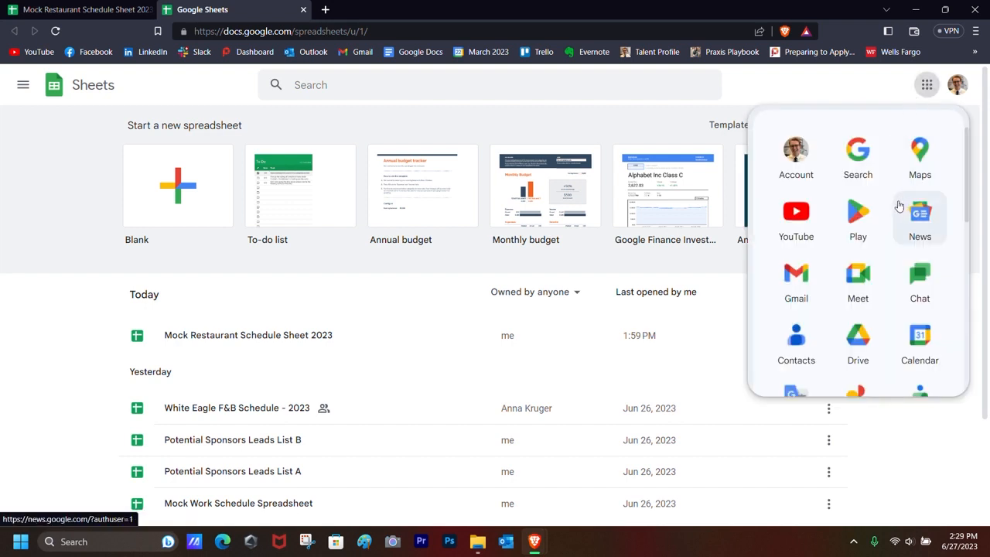
scroll(889, 217, "down", 3)
scroll(880, 230, "up", 3)
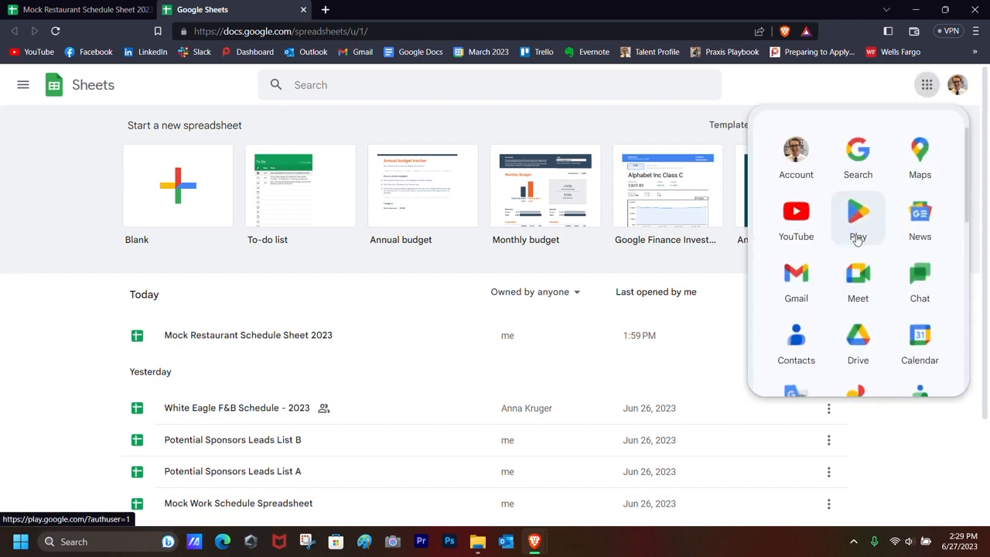
left_click(930, 91)
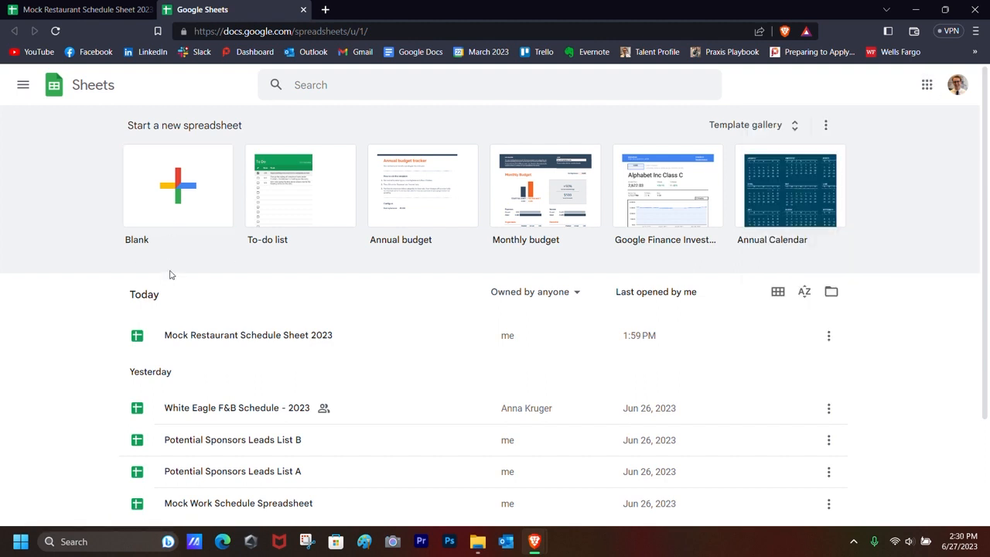
Create a blank spreadsheet and rename its first sheet as 6/26 - 7/2
left_click(176, 189)
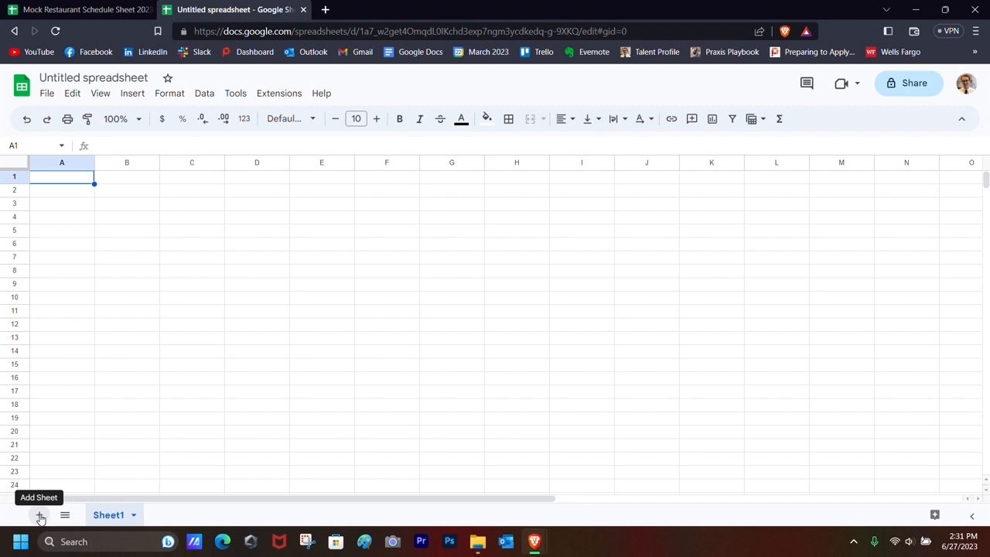
double_click(109, 516)
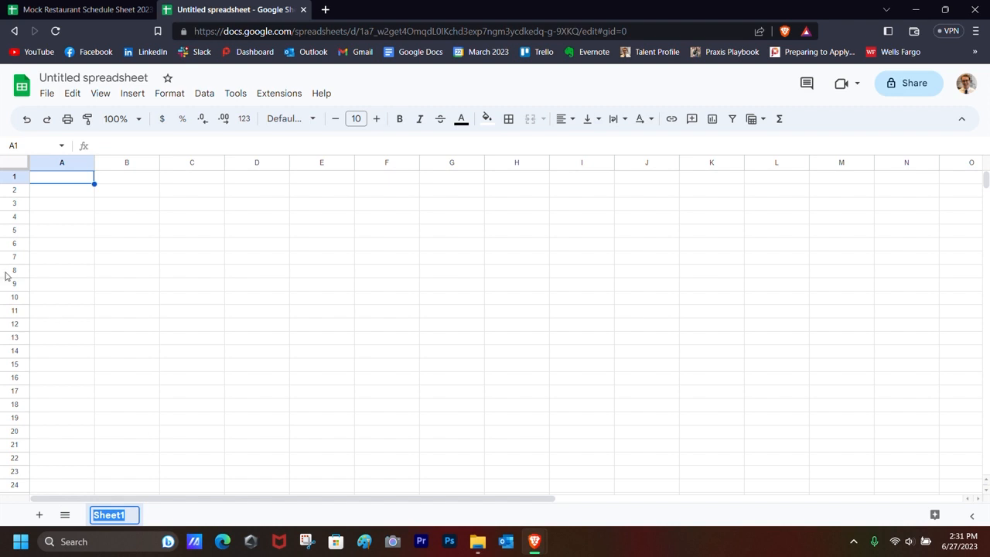
type("6/26 - 7/2")
key("Return")
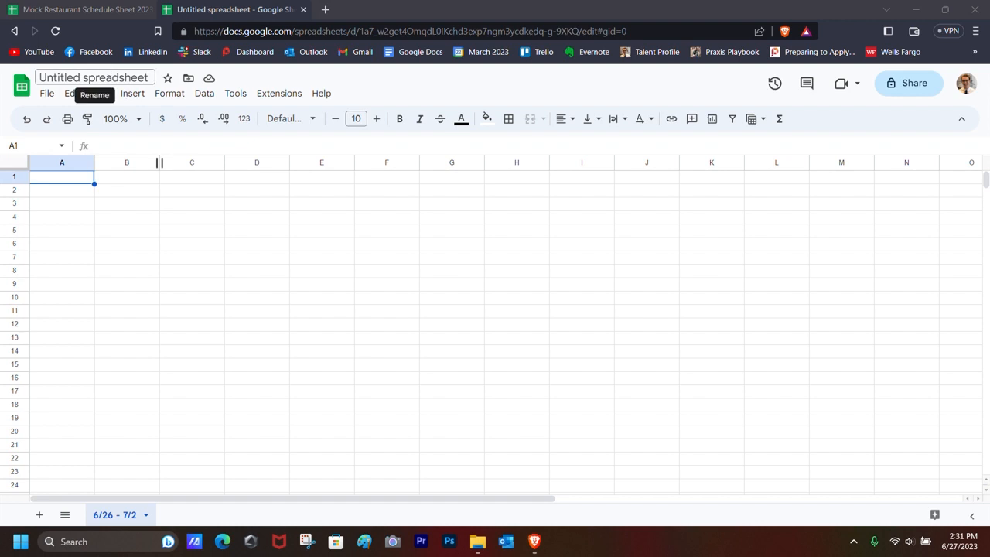
Rename the spreadsheet as Mock Restaurant Schedule
left_click(93, 78)
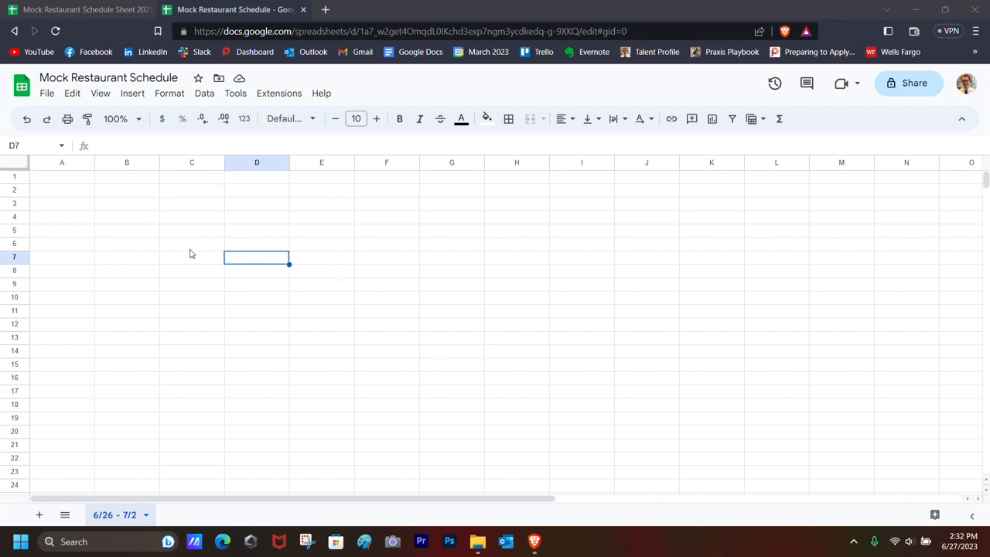
left_click(106, 207)
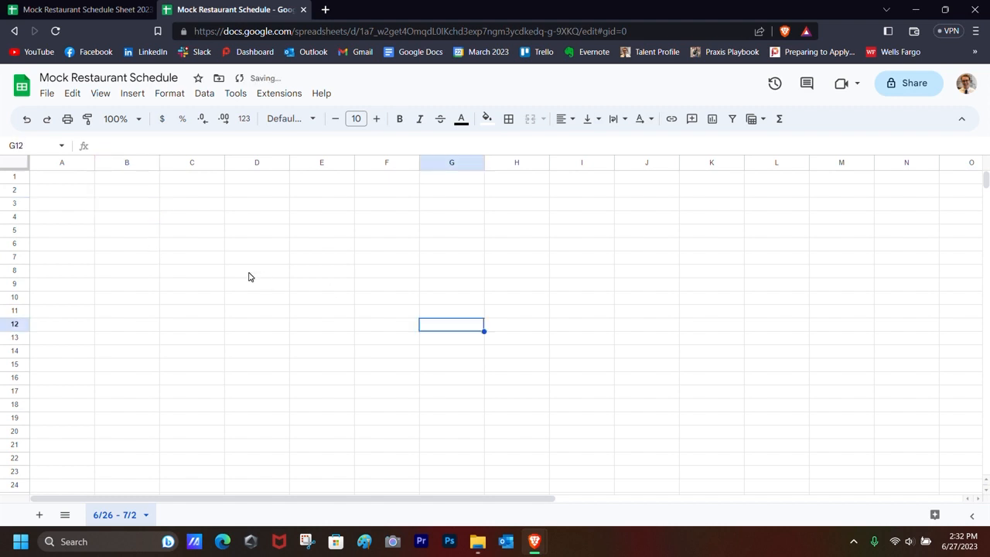
left_click(125, 217)
left_click(126, 258)
left_click(198, 259)
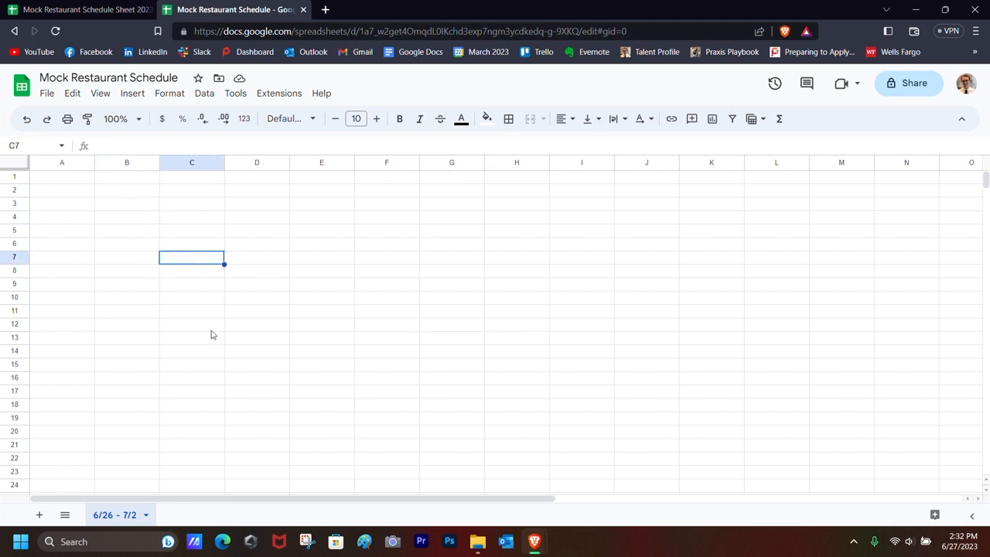
left_click(135, 352)
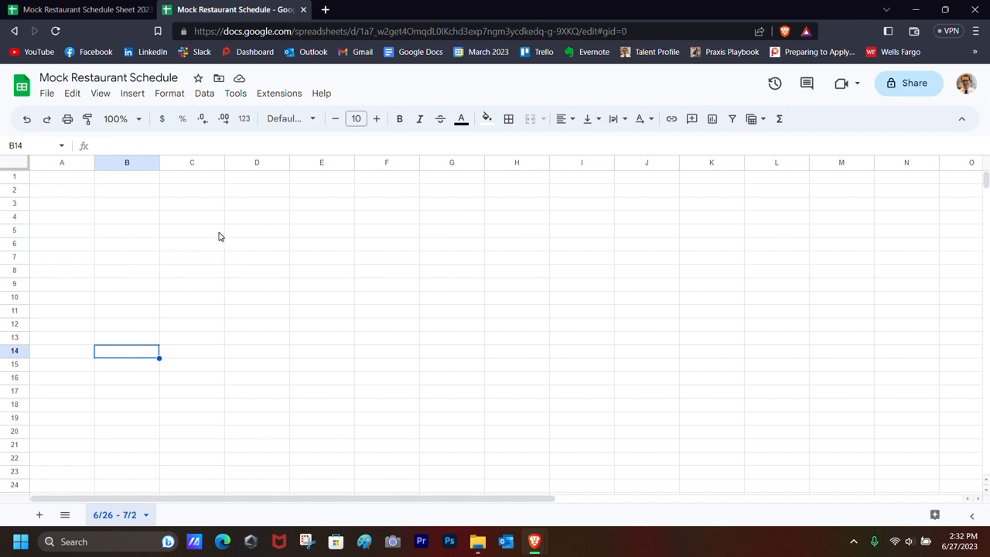
left_click(191, 235)
double_click(191, 235)
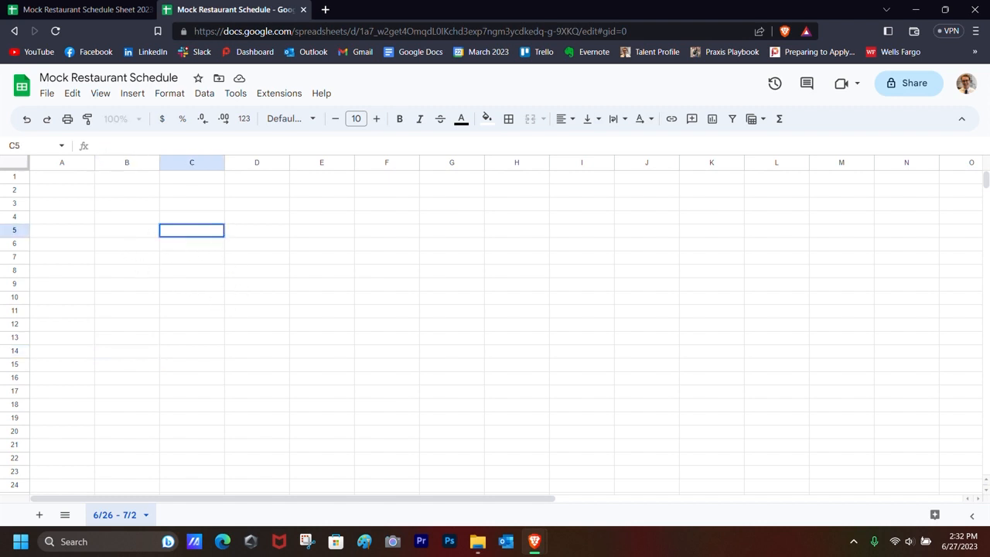
Go directly to cell H6 by entering its cell reference
left_click(61, 146)
left_click(61, 146)
left_click(29, 145)
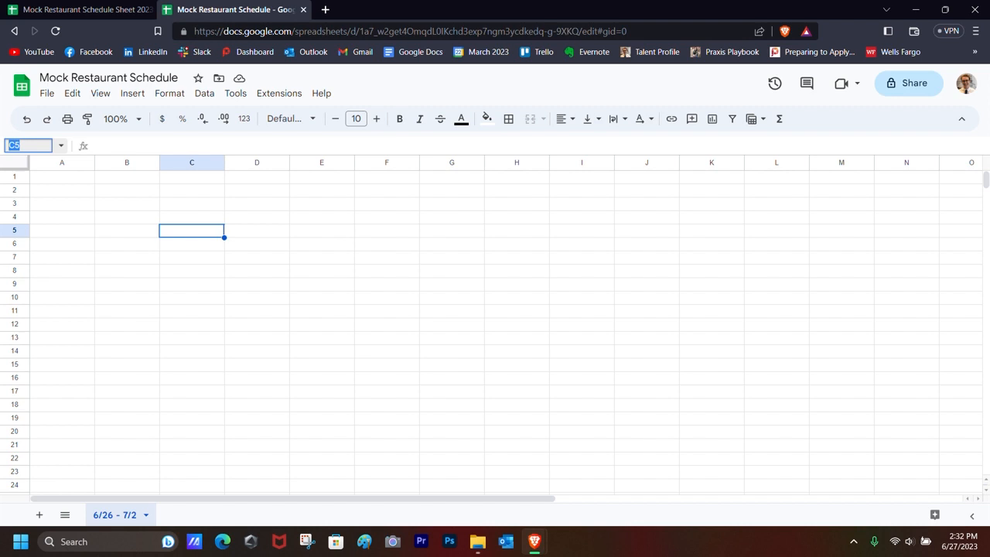
type("H6")
key("Return")
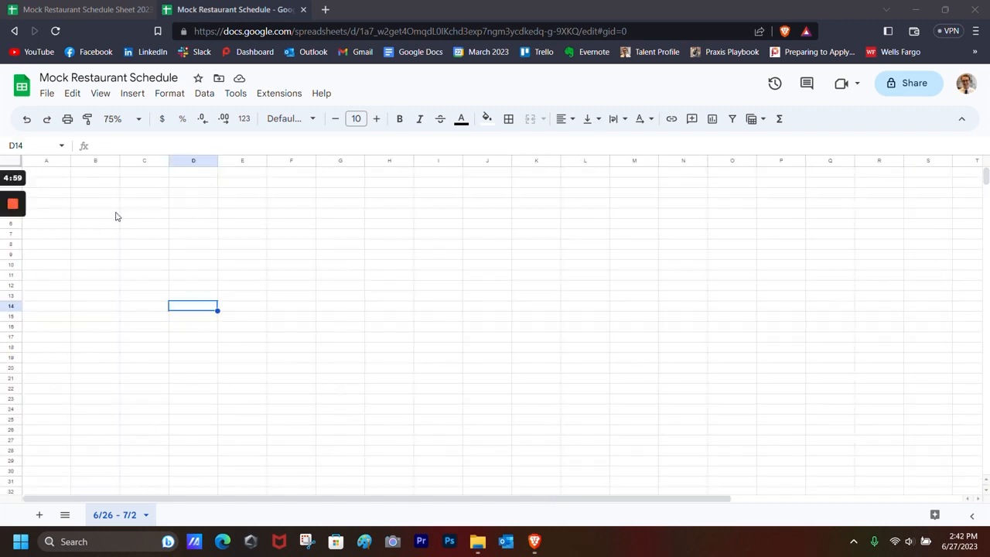
left_click(101, 190)
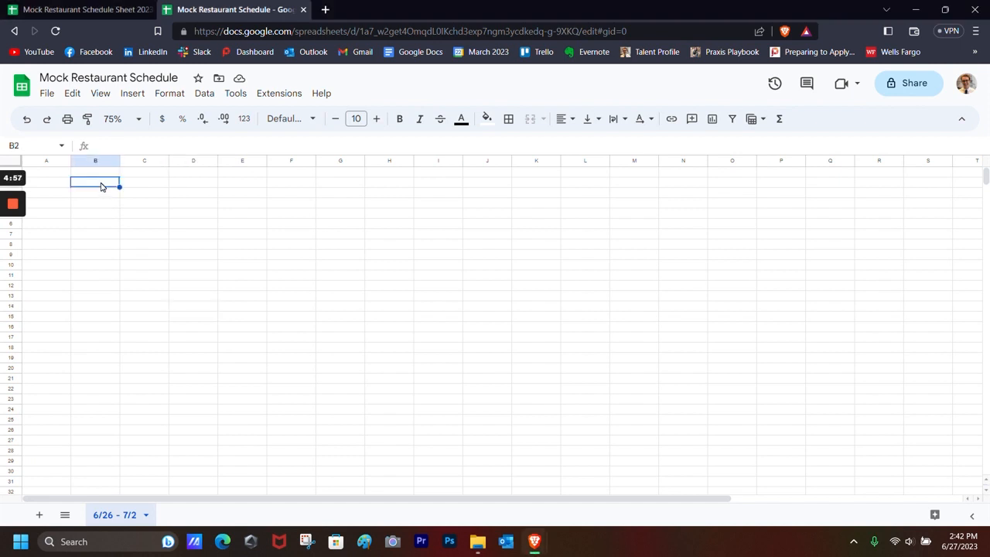
key("Return")
key("Return")
left_click_drag(119, 198, 395, 192)
left_click(194, 233)
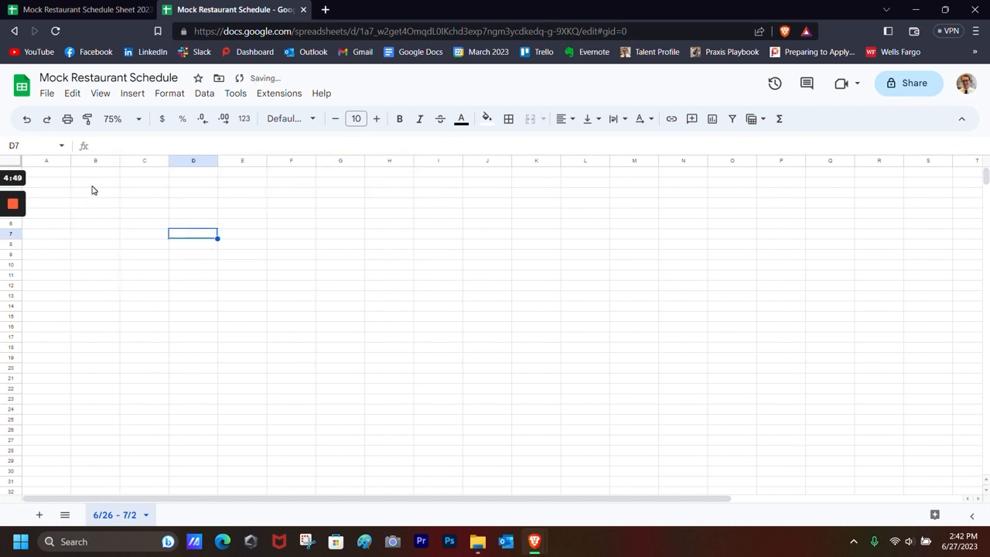
left_click_drag(95, 203, 117, 276)
Enter Monday in cell B2 and autofill the weekdays across to Sunday in H2
left_click(116, 172)
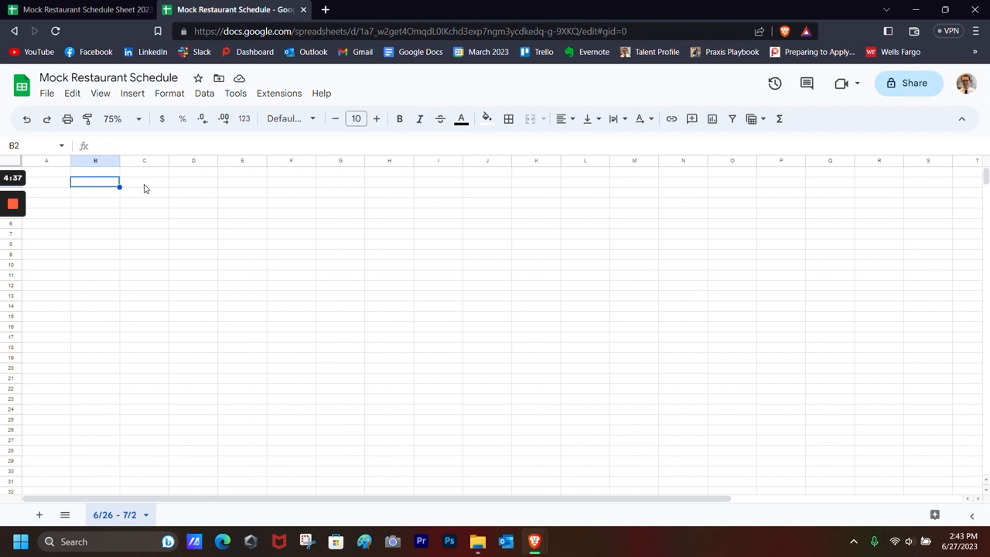
type("Monday")
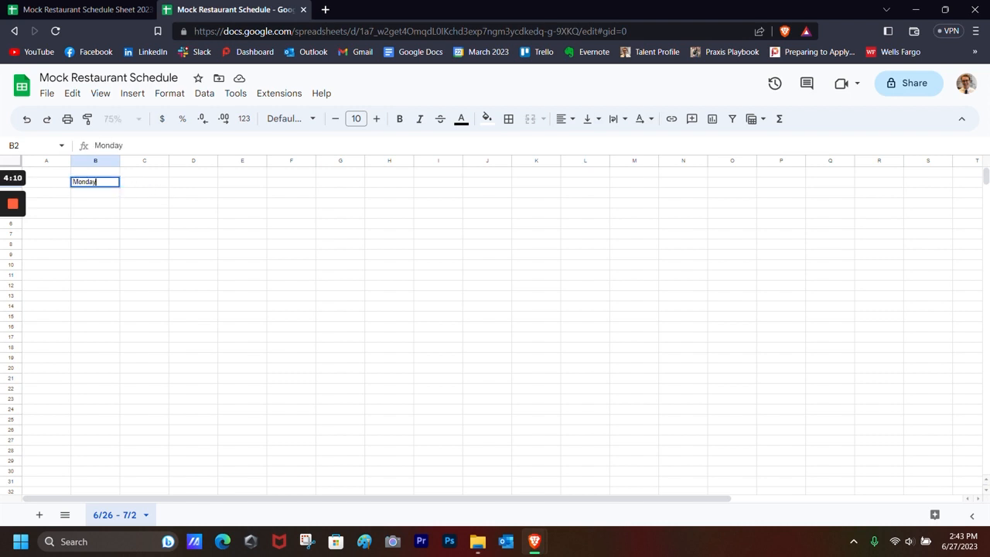
key("Return")
left_click(104, 184)
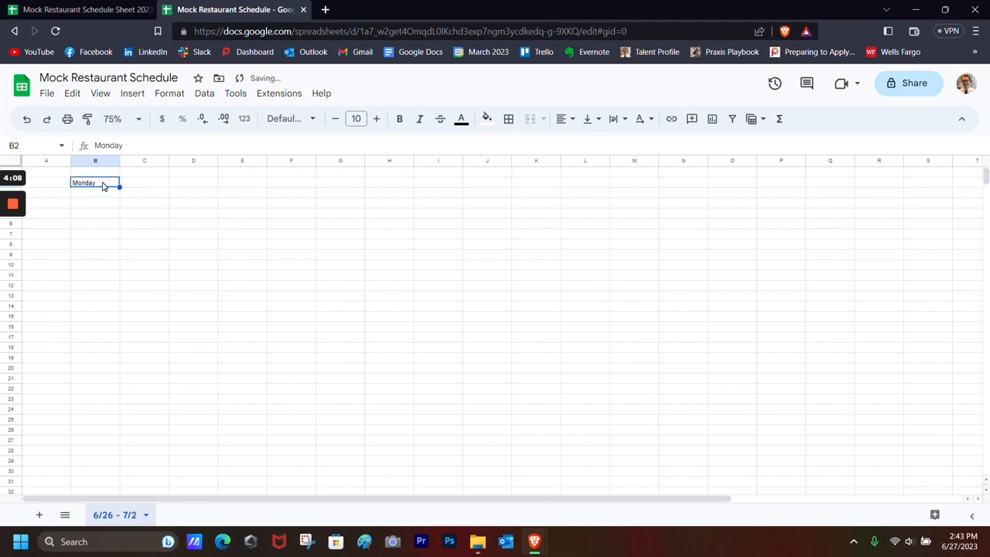
left_click_drag(120, 187, 391, 186)
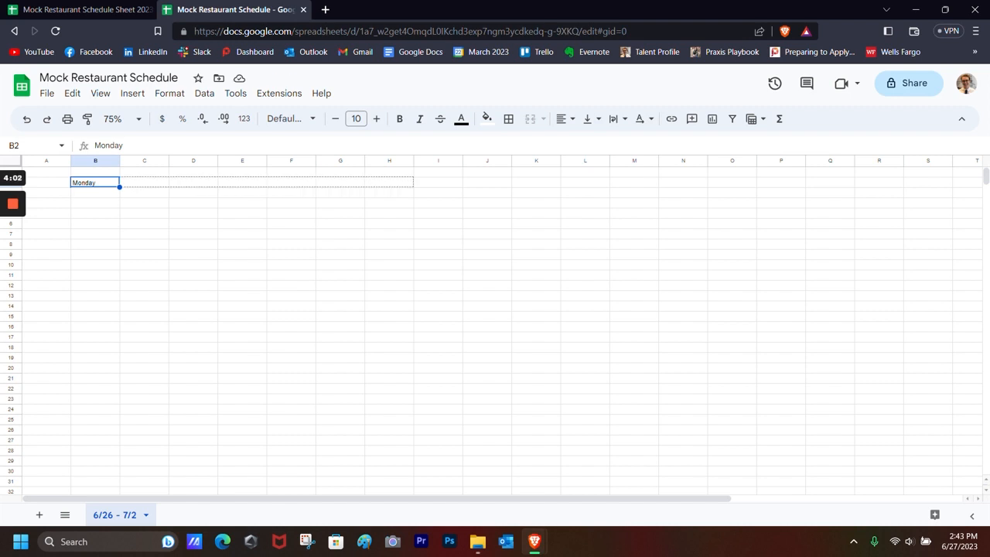
left_click_drag(391, 186, 387, 190)
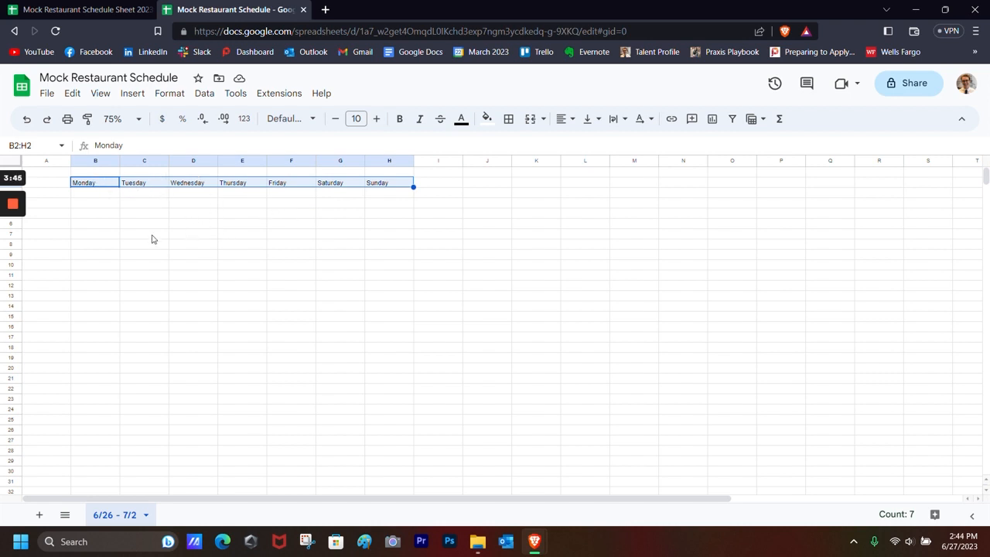
Move the Monday to Sunday headings from B2:H2 to C1:I1
left_click(14, 255)
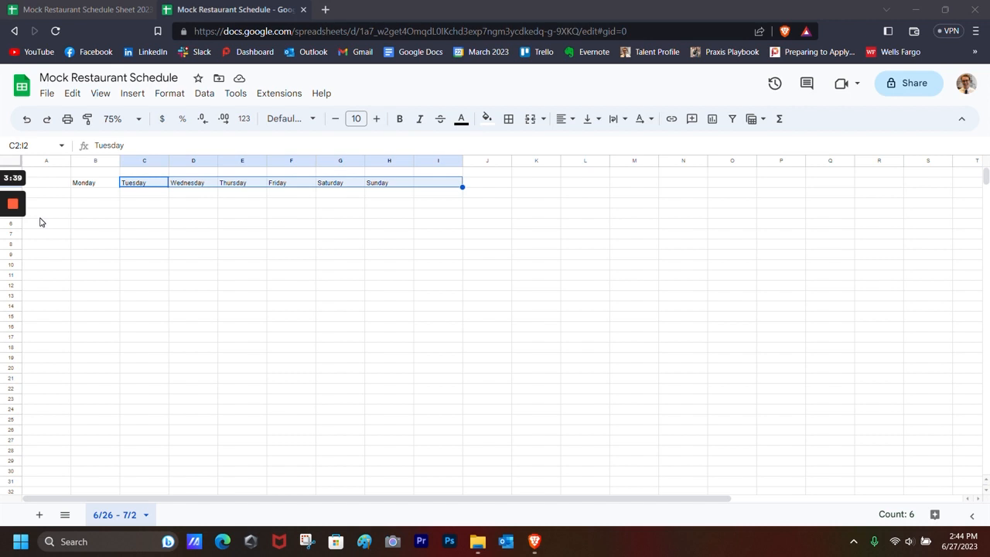
mouse_move(16, 224)
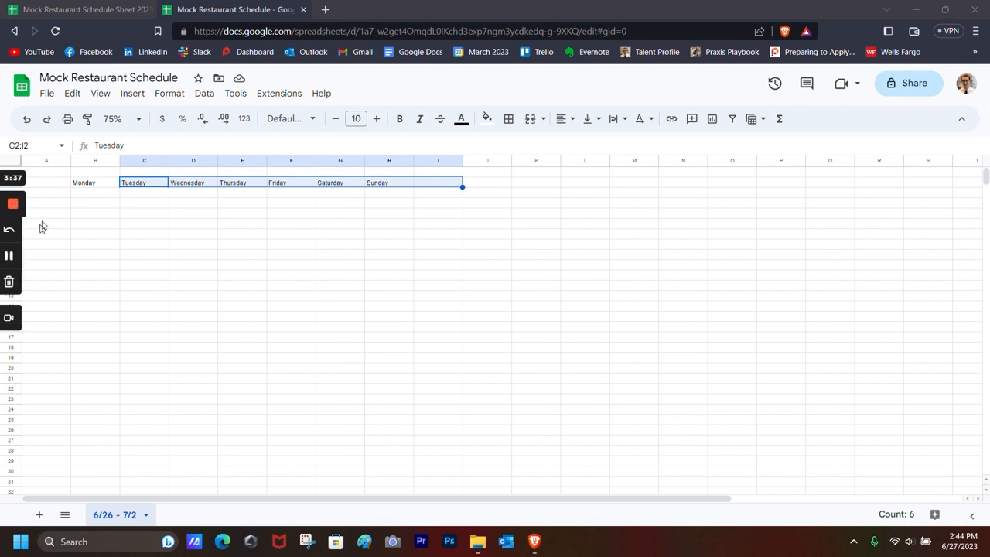
left_click(93, 205)
left_click(88, 187)
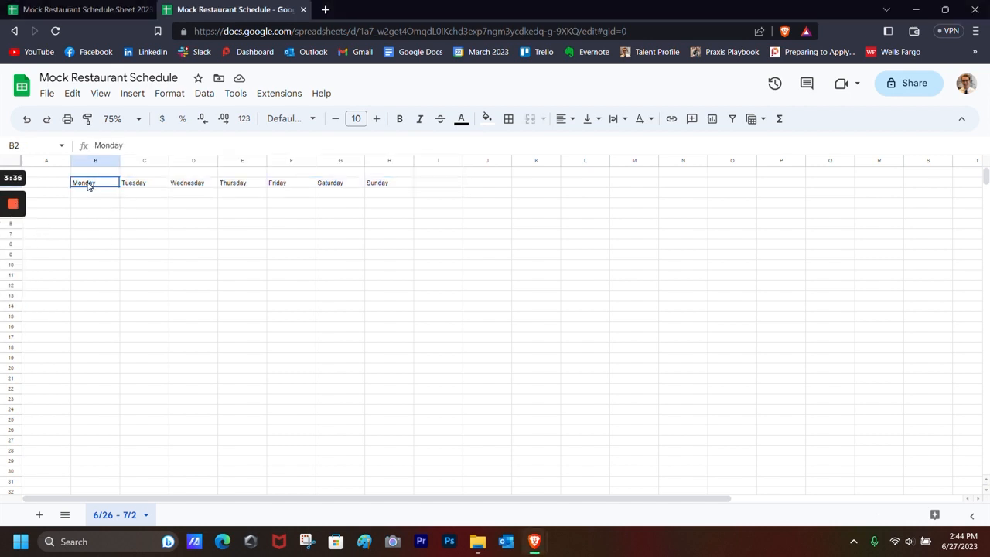
left_click_drag(92, 184, 382, 188)
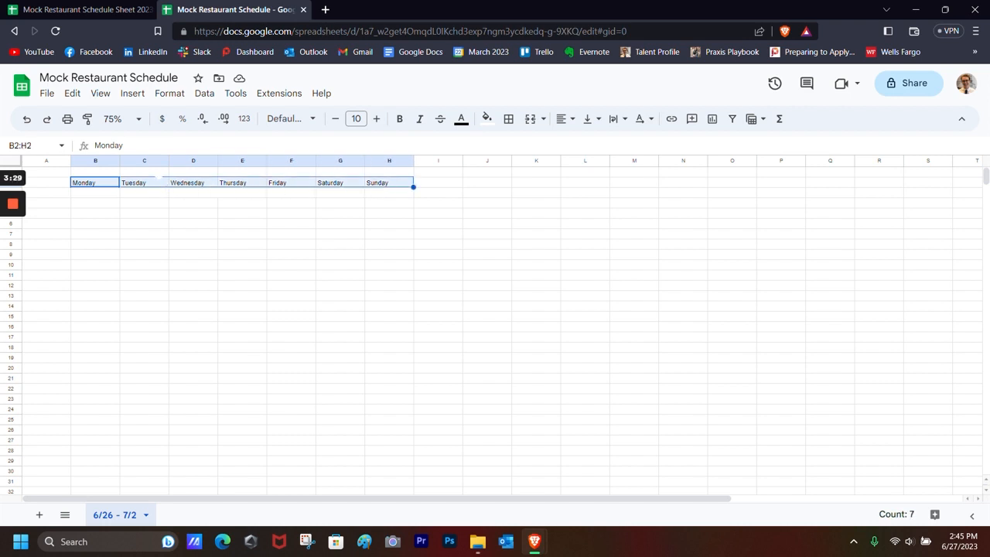
key("ctrl+c")
left_click_drag(159, 177, 383, 187)
left_click(487, 340)
left_click(241, 270)
left_click_drag(112, 195, 103, 372)
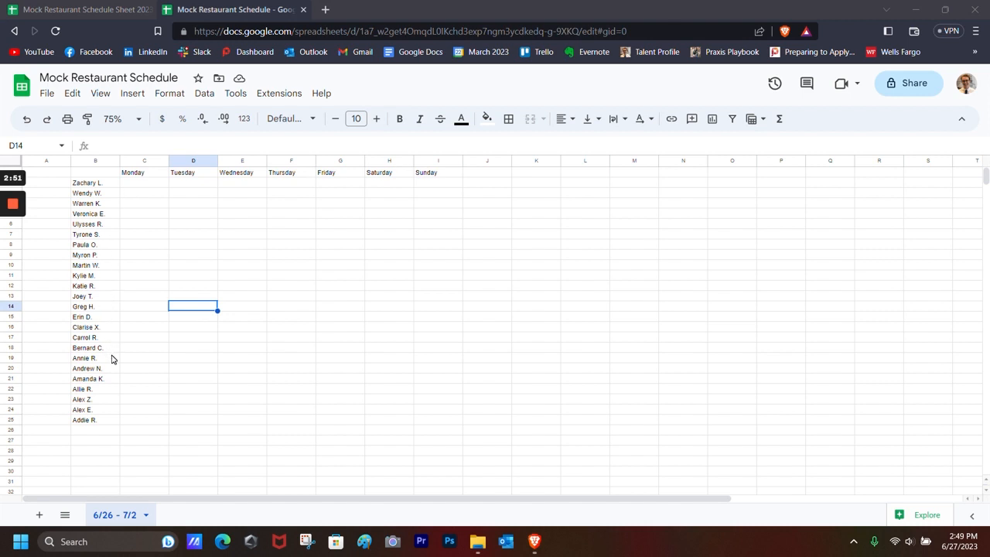
Review how staff names are grouped by role in Mock Restaurant Schedule Sheet 2023, and return to the new Mock Restaurant Schedule
left_click(116, 10)
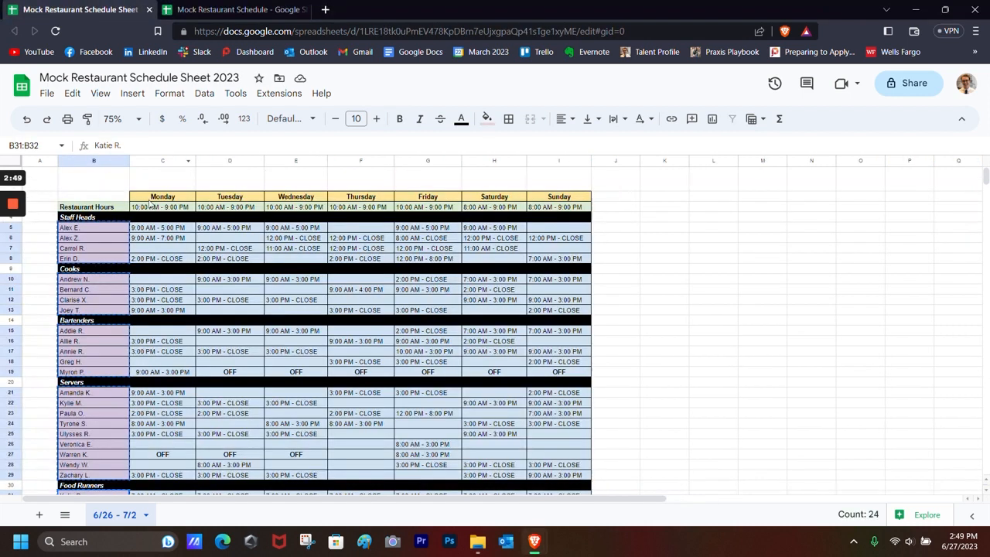
scroll(94, 291, "down", 1)
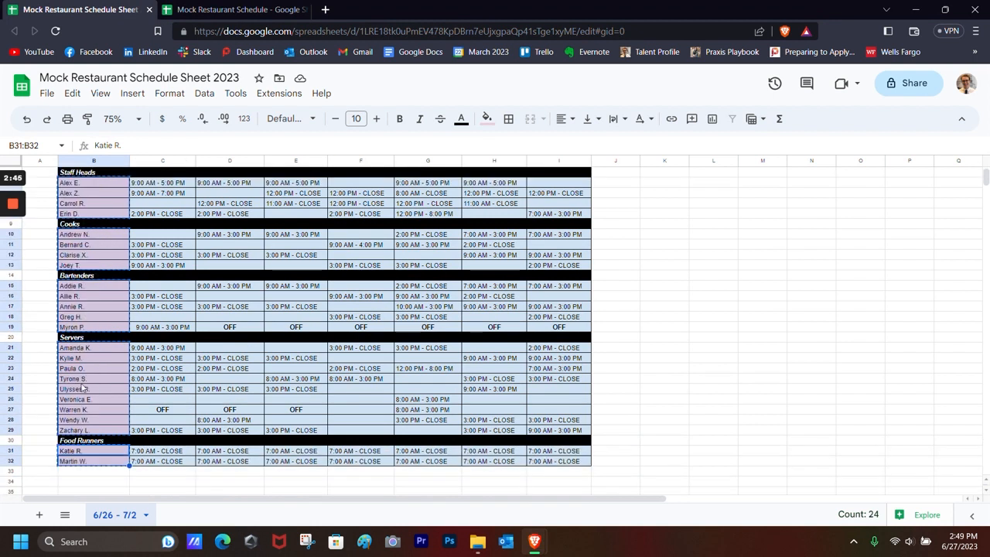
scroll(110, 383, "up", 1)
key("ctrl+Tab")
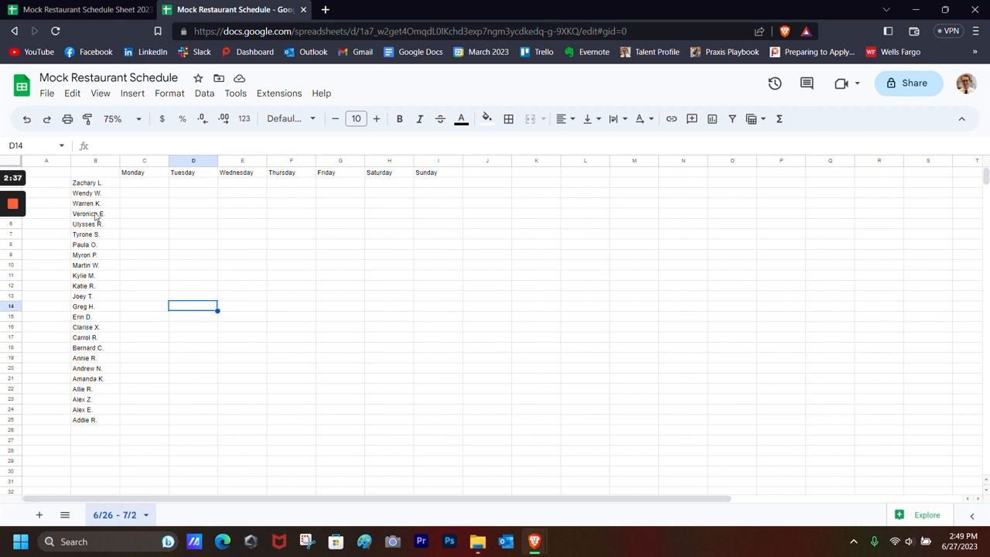
Try to create a filter on the whole of column B, view its sorting options, and undo the filter
left_click(97, 161)
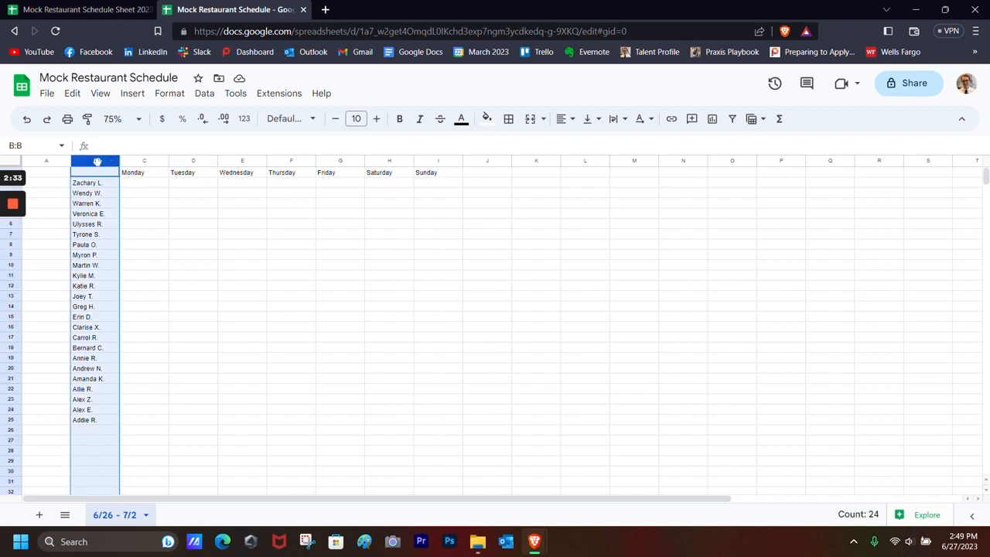
right_click(99, 164)
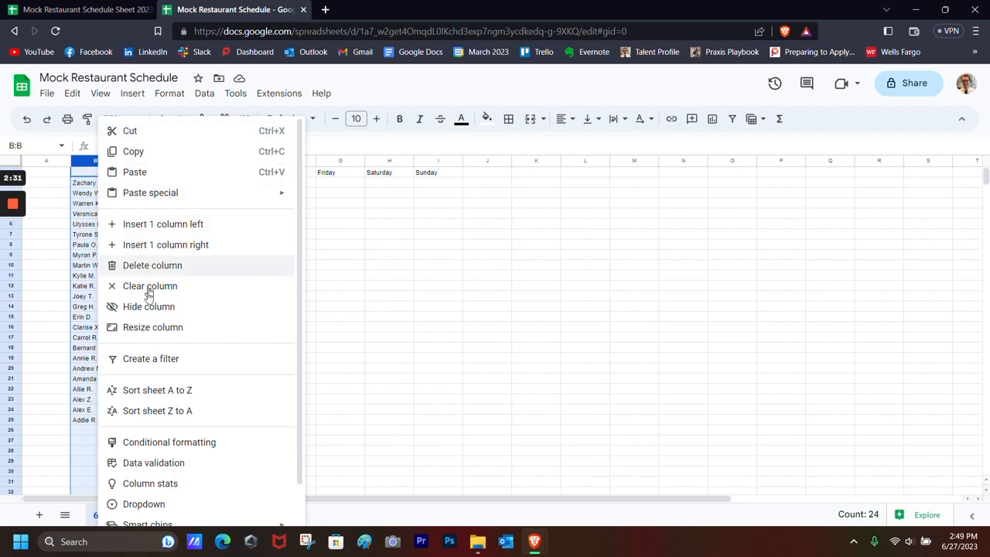
left_click(160, 367)
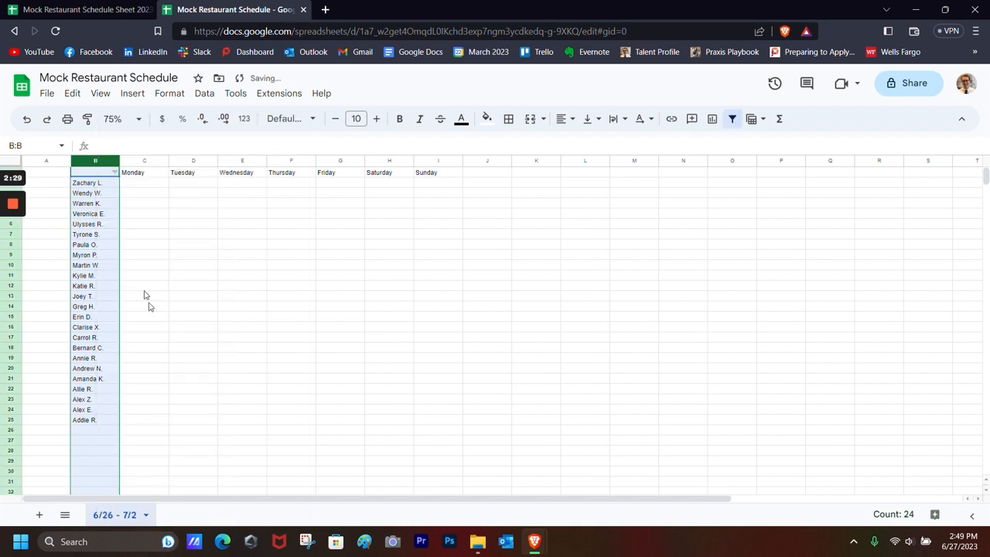
left_click(115, 173)
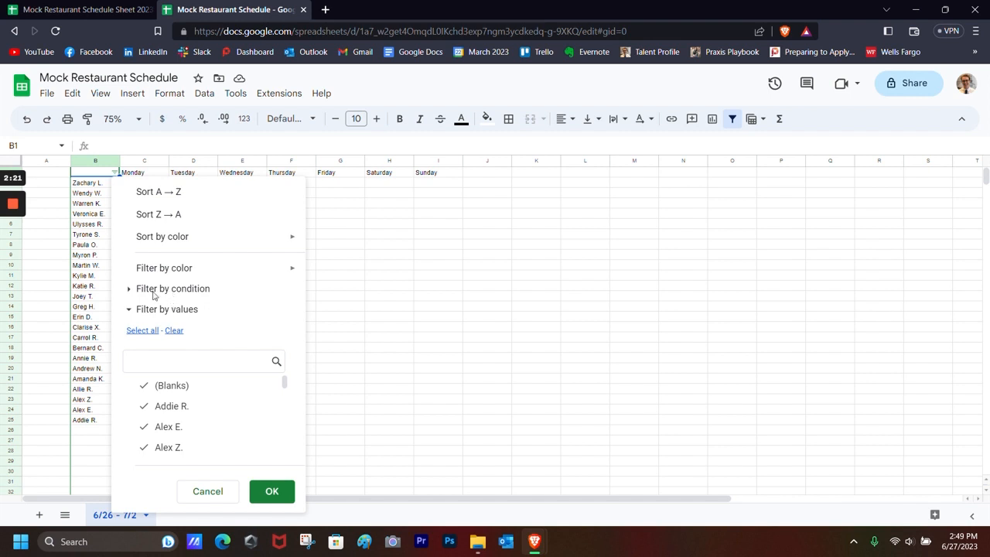
left_click(99, 189)
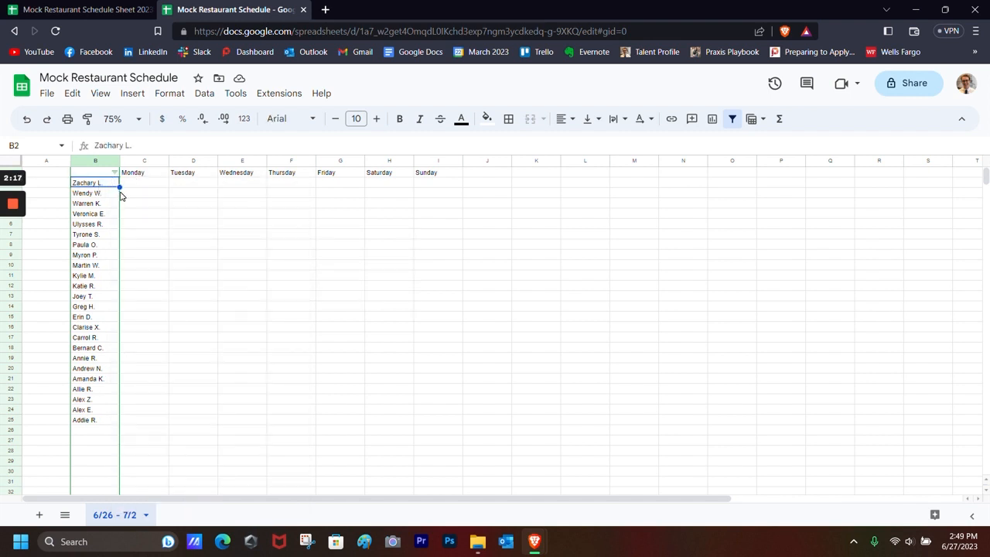
key("ctrl+z")
Sort the staff names in B2:B25 from A to Z through a filter, and remove the filter
left_click_drag(95, 183, 96, 422)
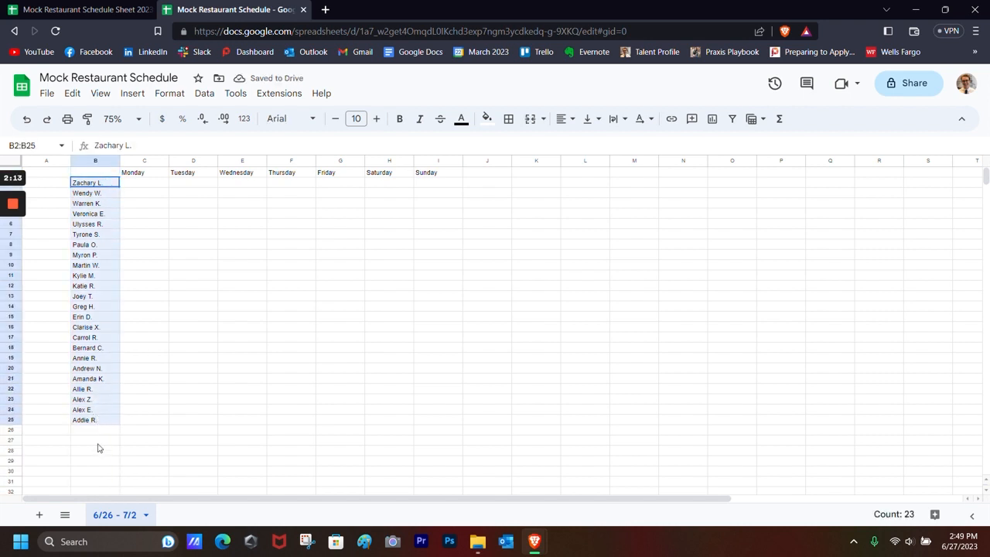
right_click(100, 315)
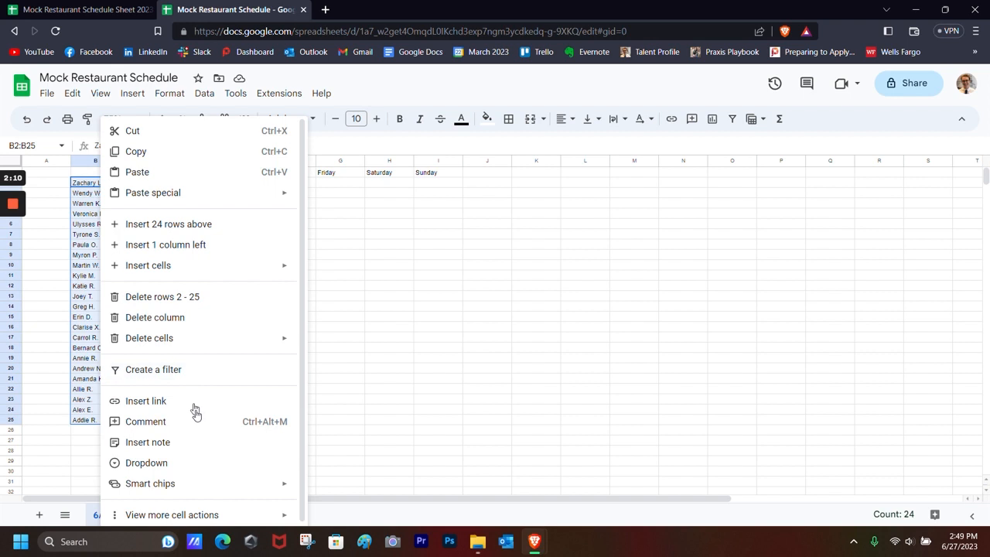
left_click(182, 370)
left_click(115, 181)
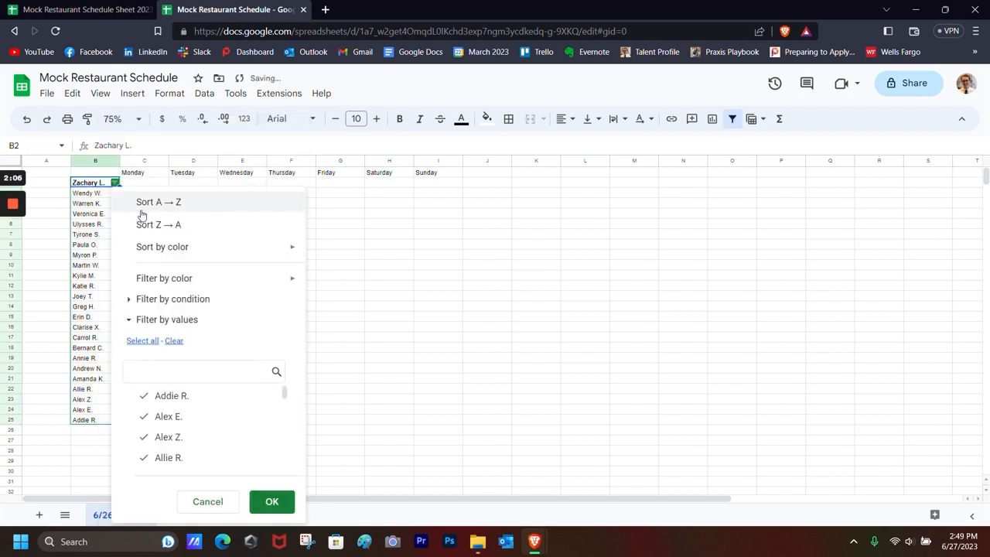
left_click(176, 210)
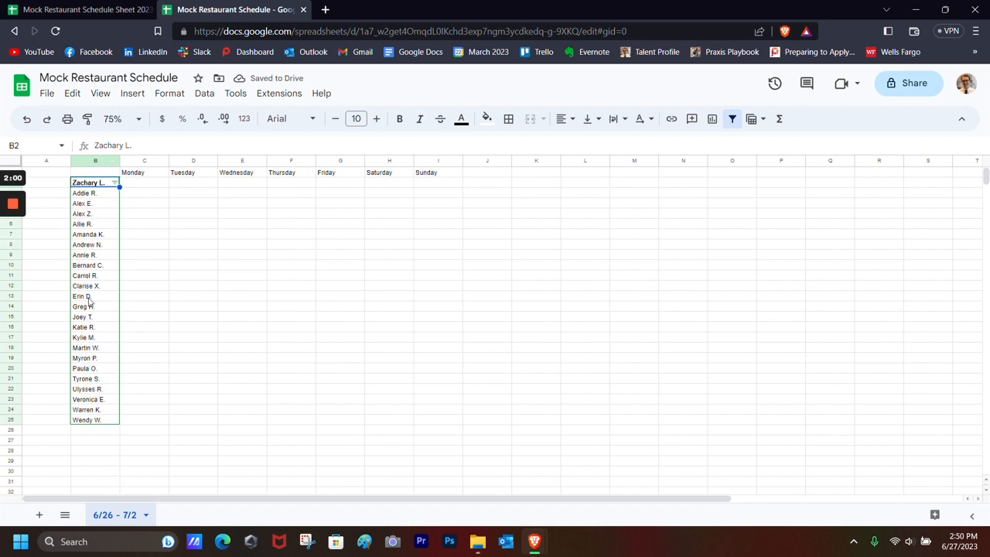
right_click(104, 185)
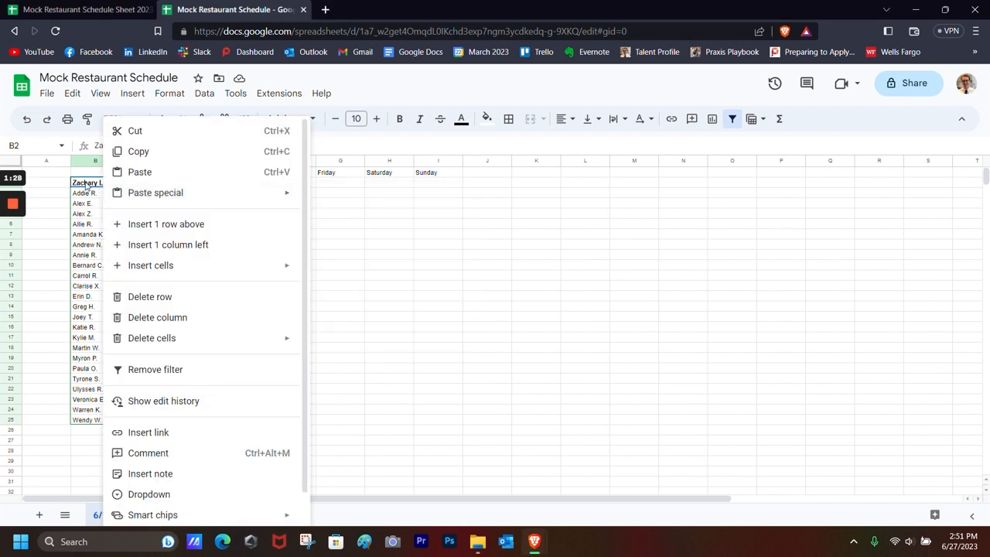
left_click(153, 375)
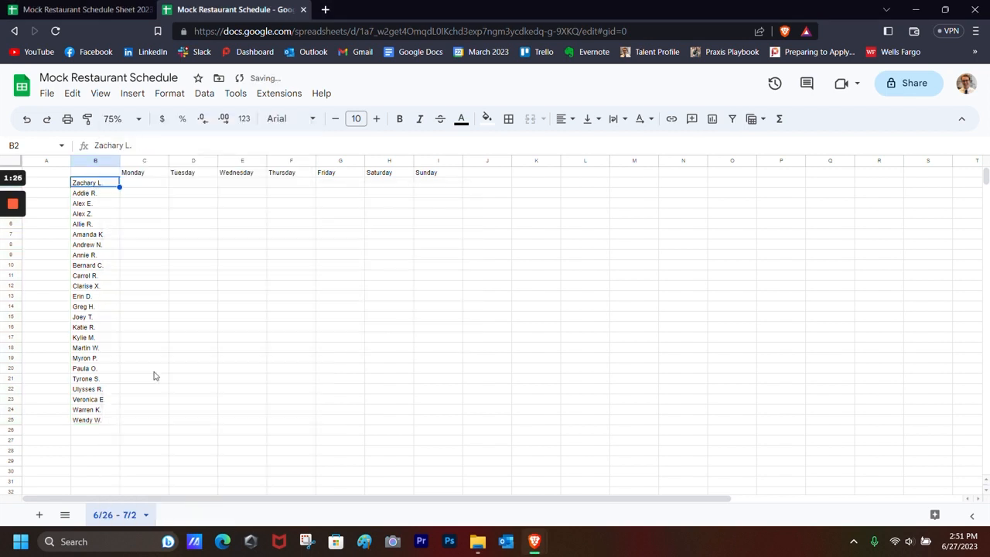
Compare the alphabetical name list with the role grouping in Mock Restaurant Schedule Sheet 2023, and return to the new schedule
left_click(93, 226)
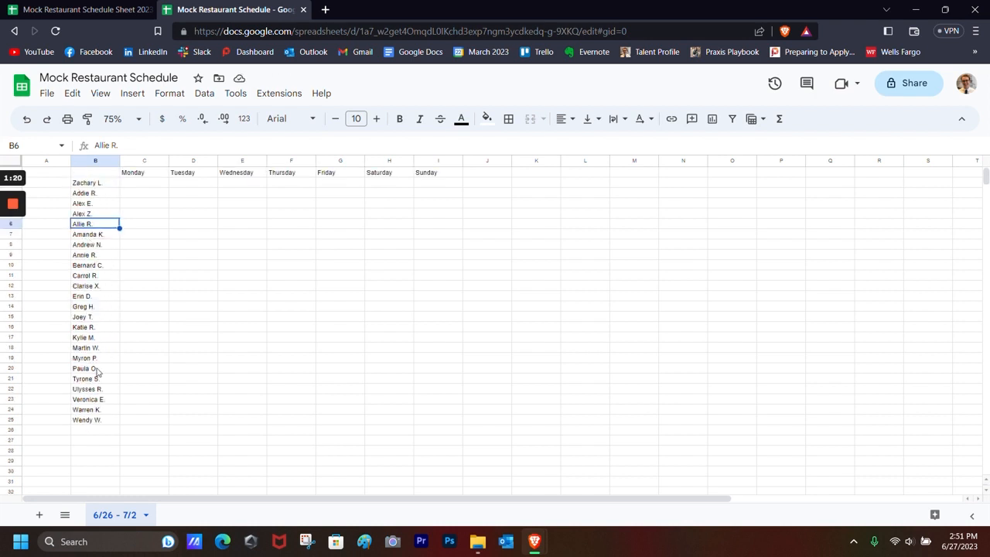
left_click(97, 175)
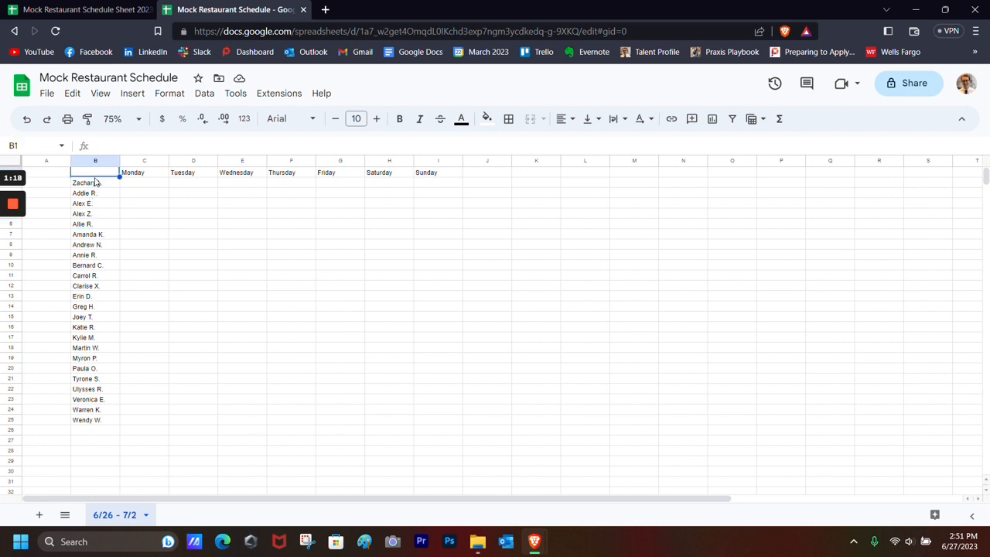
left_click(102, 186)
left_click(77, 9)
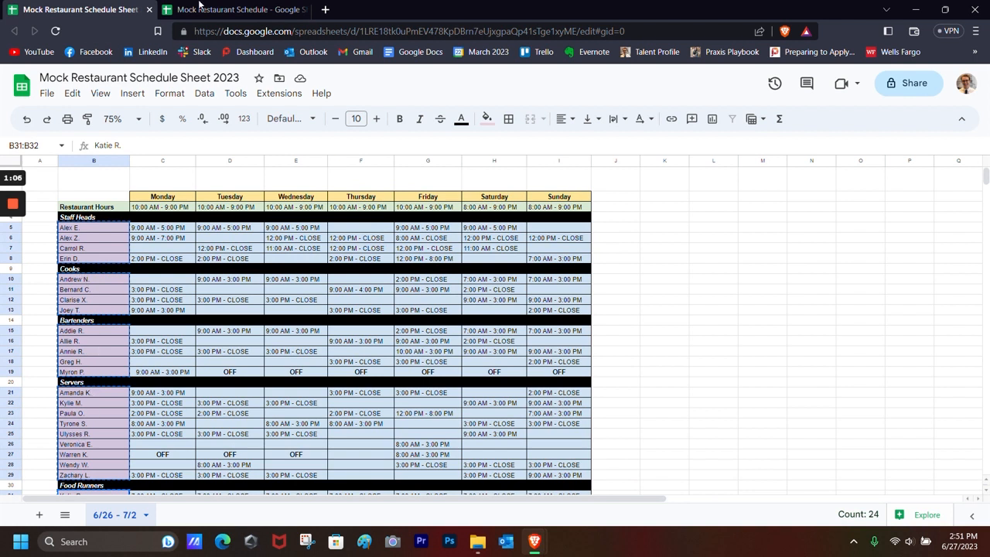
left_click(199, 9)
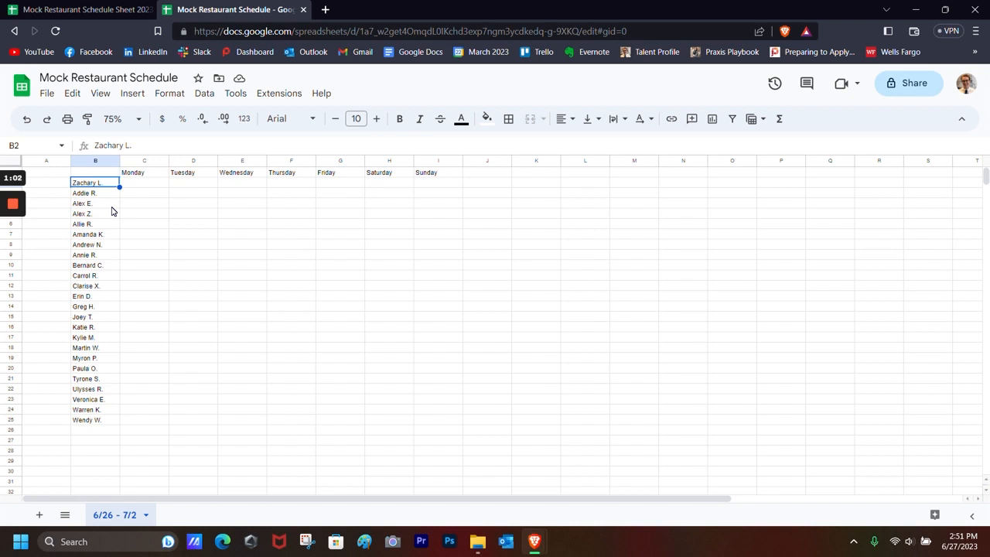
key("ctrl+shift+Tab")
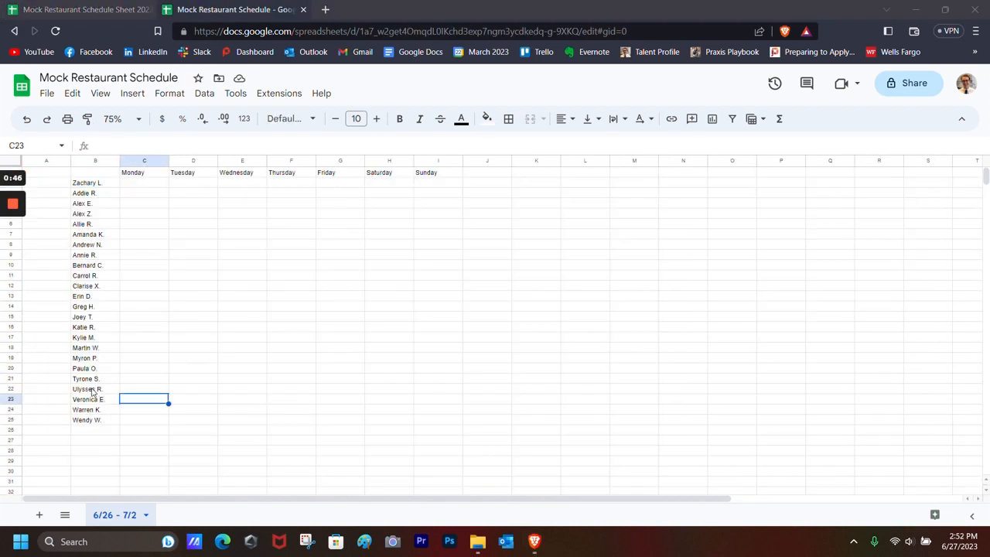
Try to move the staff name in cell B22 up to B17, and undo the move
left_click(91, 390)
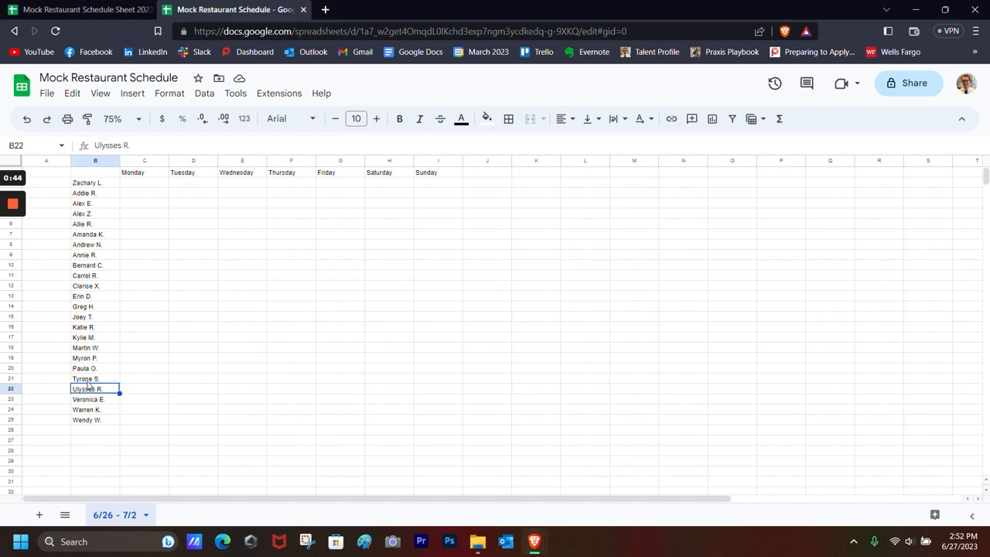
left_click_drag(92, 382, 99, 346)
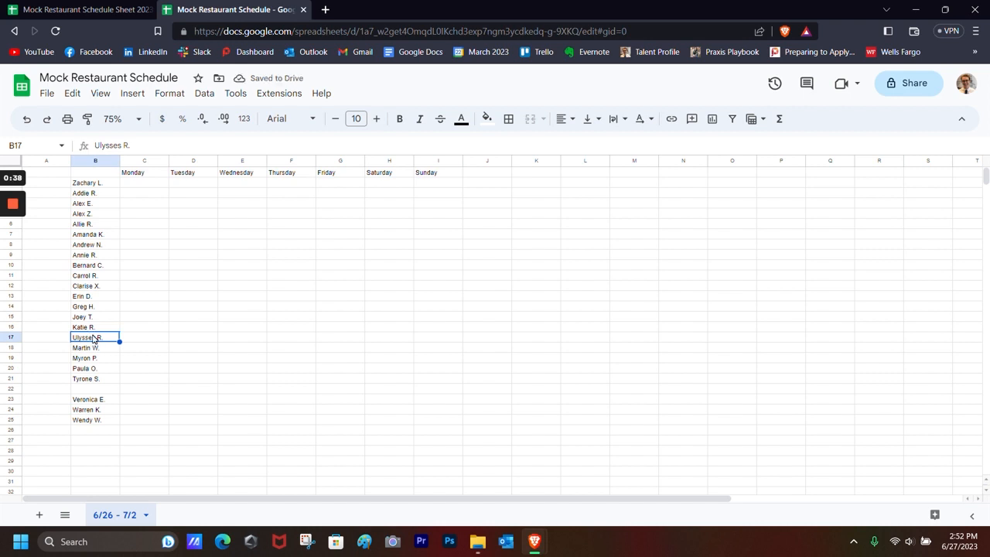
key("ctrl+z")
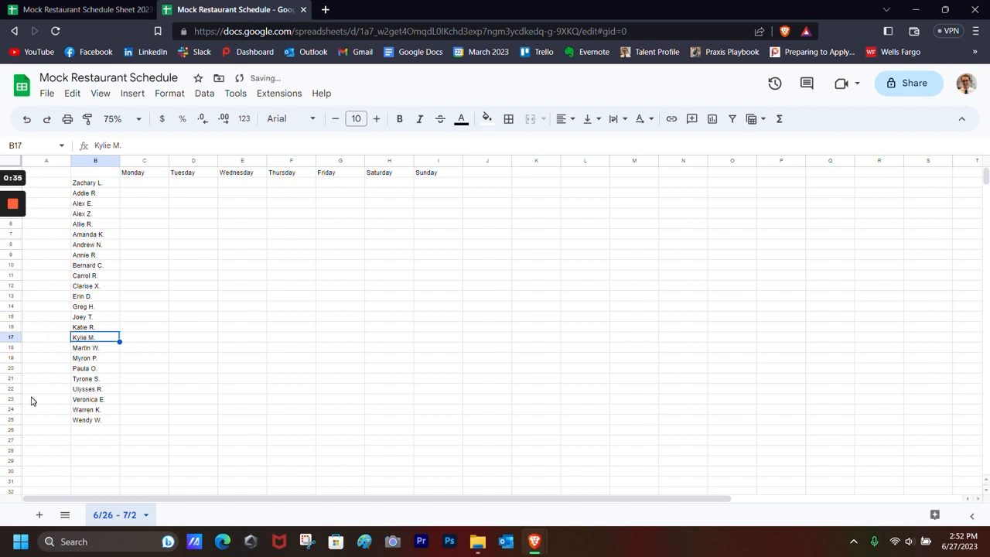
Move the entire row 22 up to the row 16 position to reorder the staff names
left_click(81, 389)
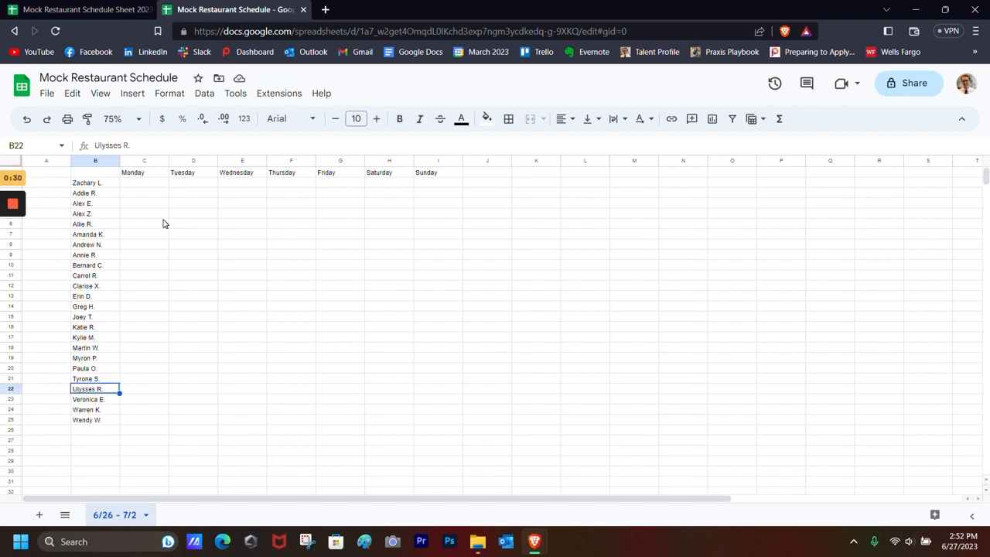
left_click(8, 390)
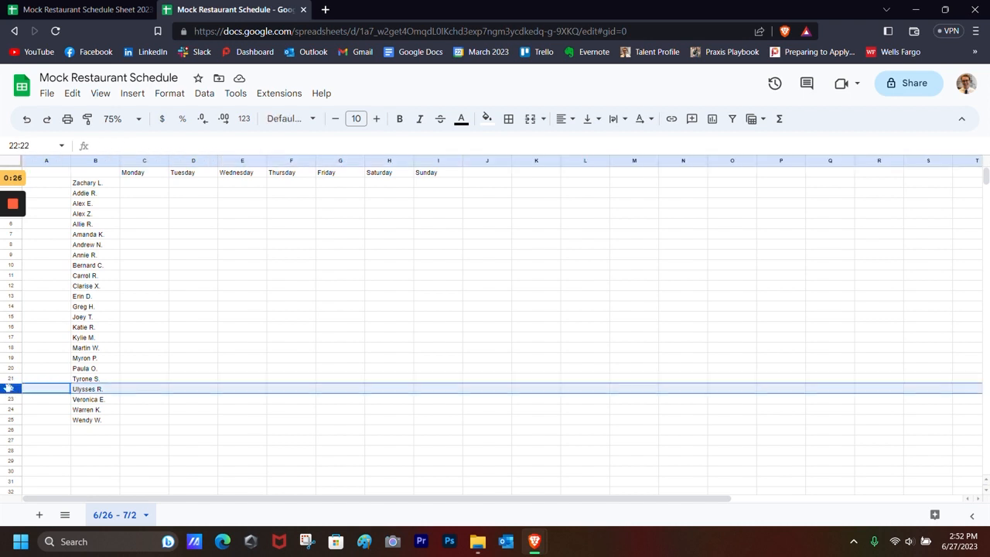
left_click_drag(10, 389, 11, 322)
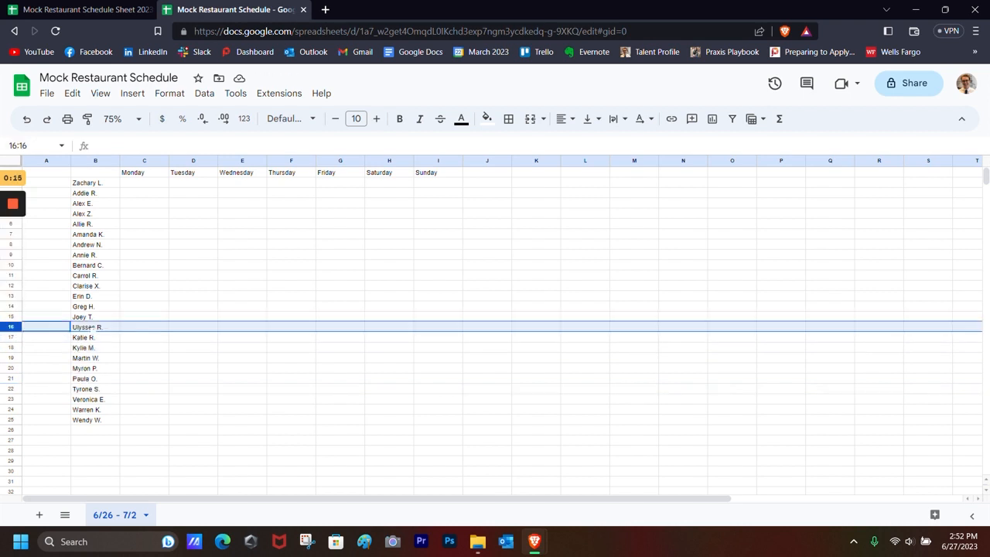
left_click(91, 309)
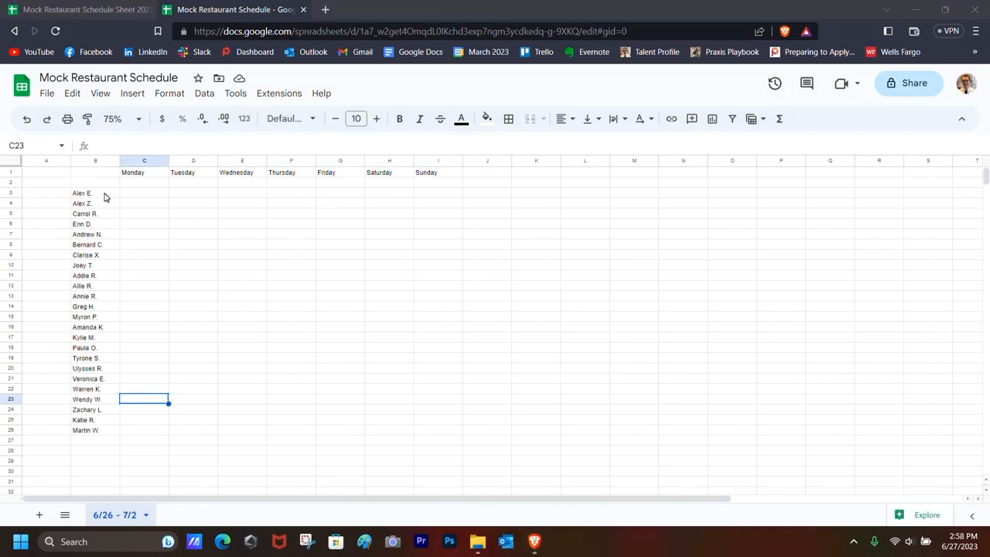
left_click(118, 235)
left_click(112, 285)
left_click(114, 338)
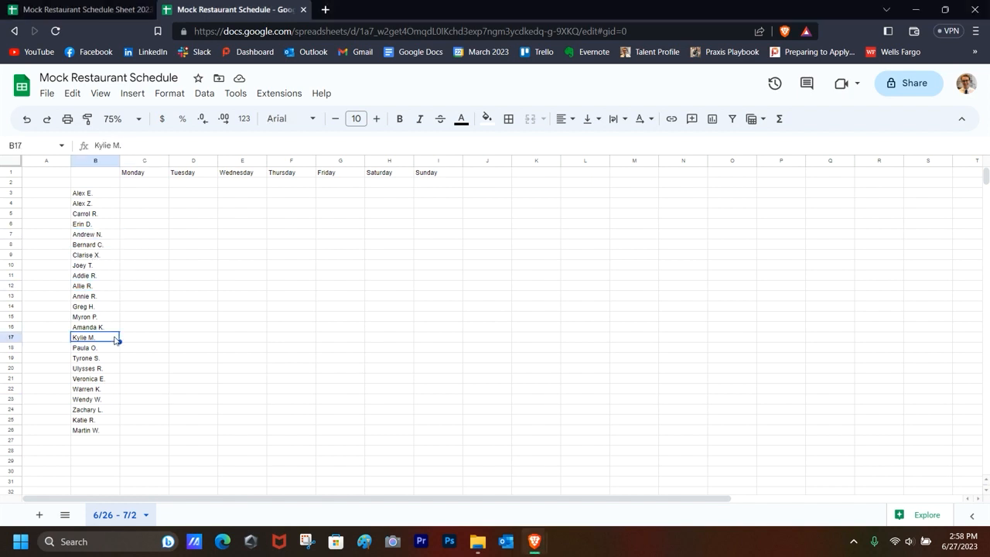
Enter the label Restaurant Hours in cell B2, above the staff names
double_click(90, 182)
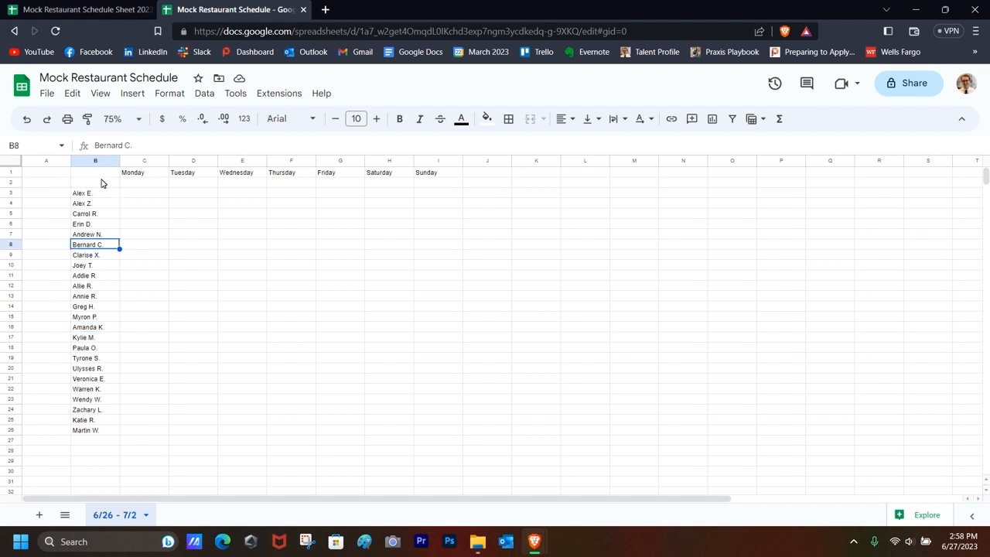
left_click(101, 182)
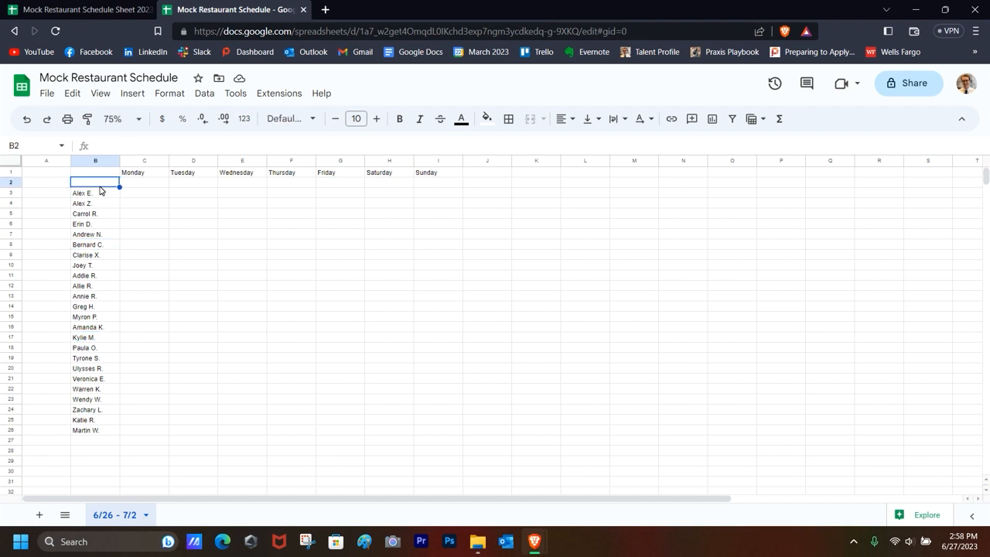
left_click_drag(129, 183, 434, 186)
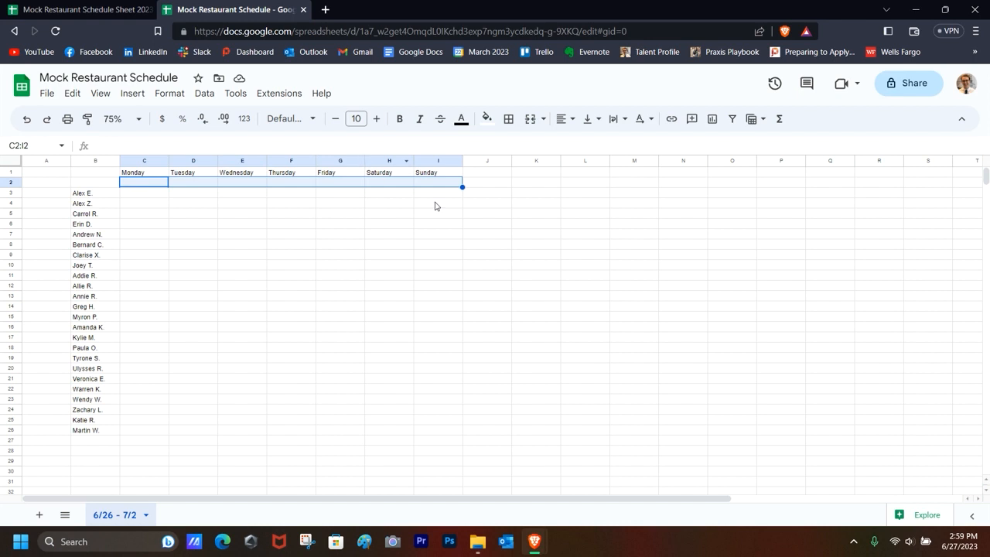
left_click(96, 184)
key("Return")
type("Restaurant Hours")
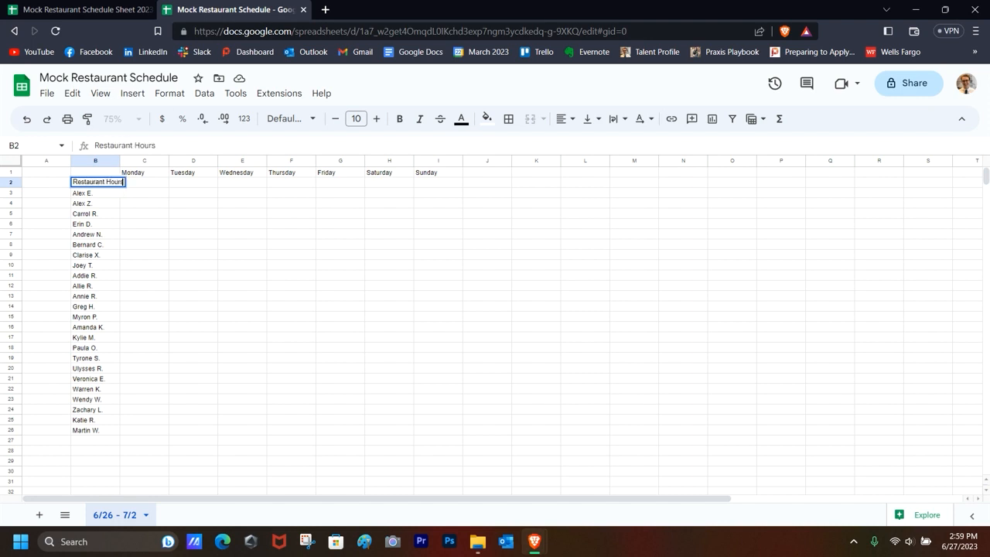
left_click(143, 244)
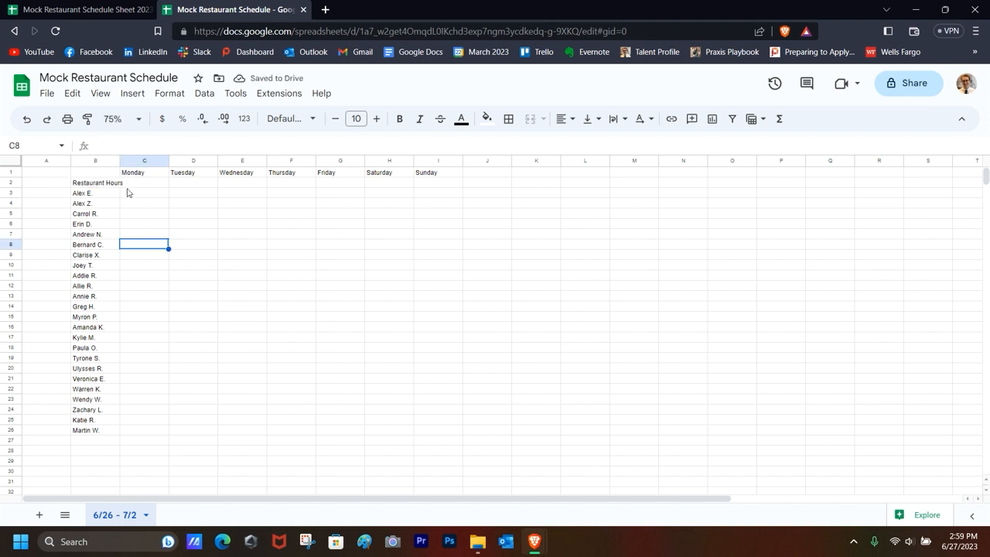
Enter 10:00 AM - 9:00 PM in cell C2 as Monday's restaurant hours
left_click(117, 184)
left_click(138, 224)
left_click(105, 189)
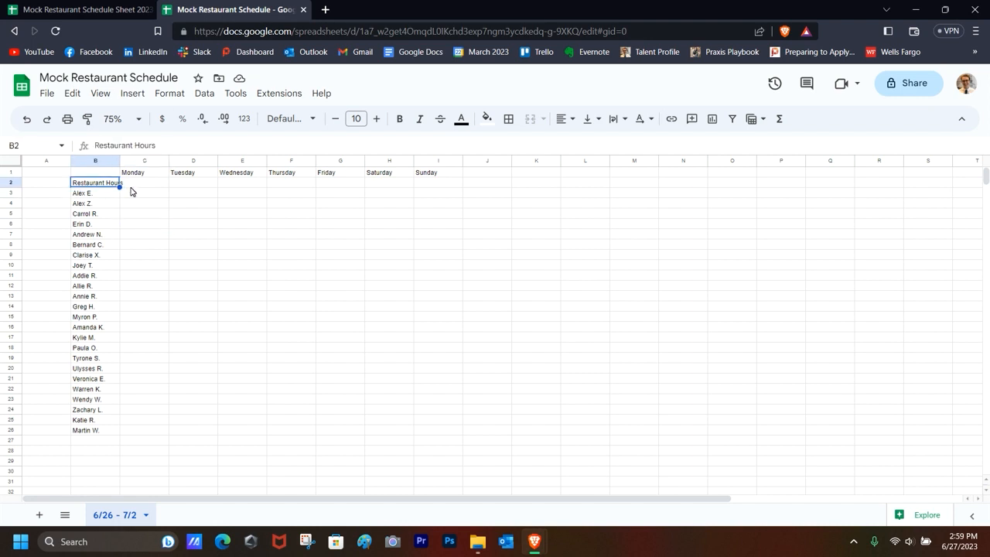
left_click(137, 186)
left_click(107, 185)
double_click(137, 186)
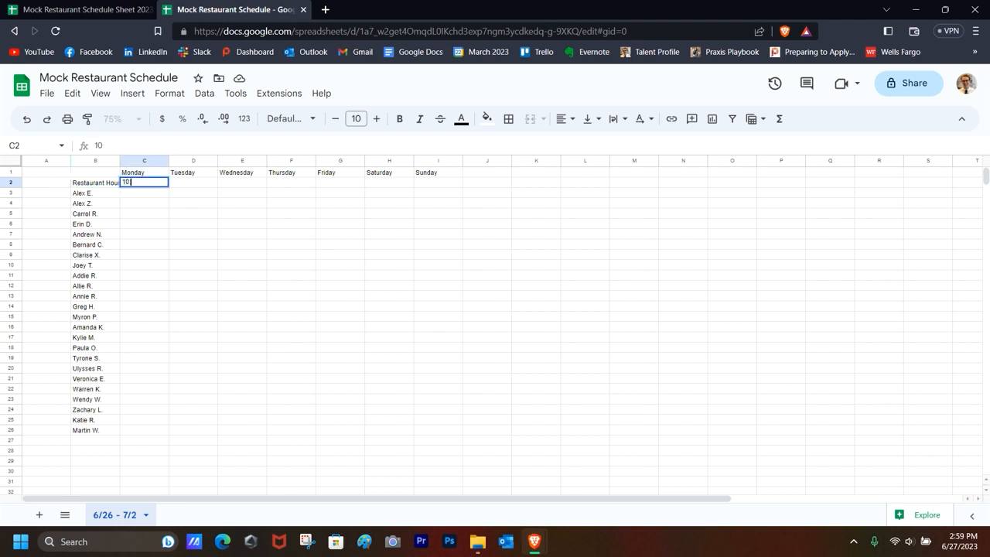
type("10:00 AM - 9:00 PM")
left_click(187, 183)
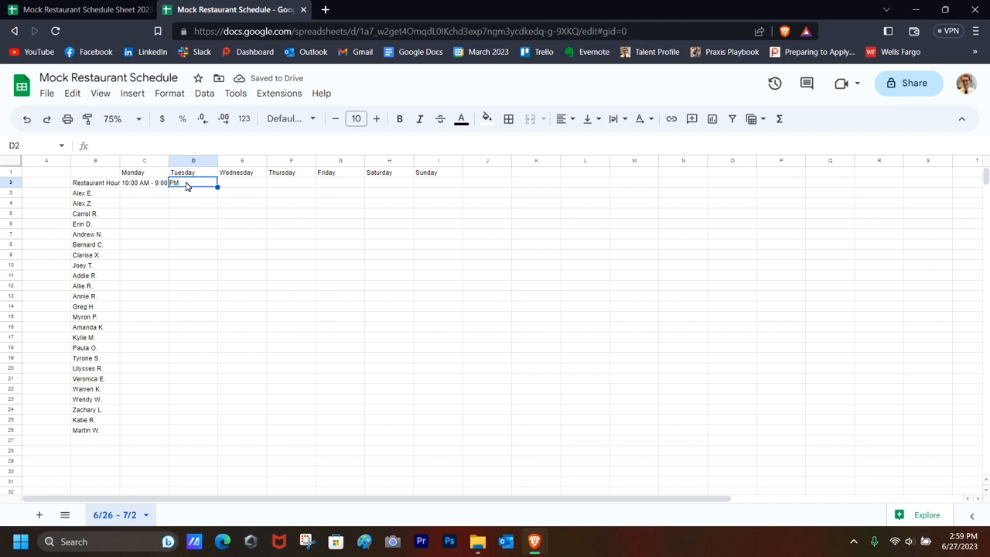
left_click(121, 183)
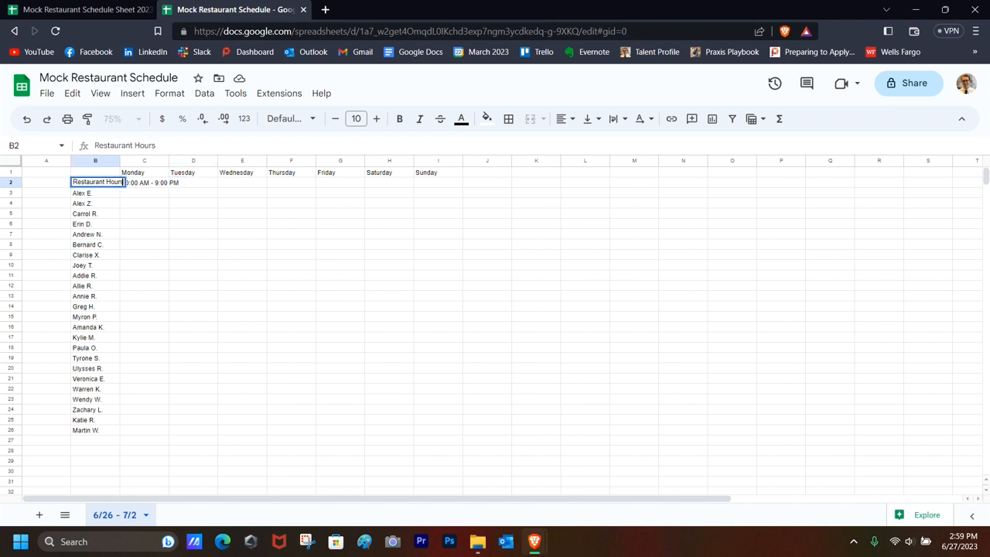
left_click(134, 193)
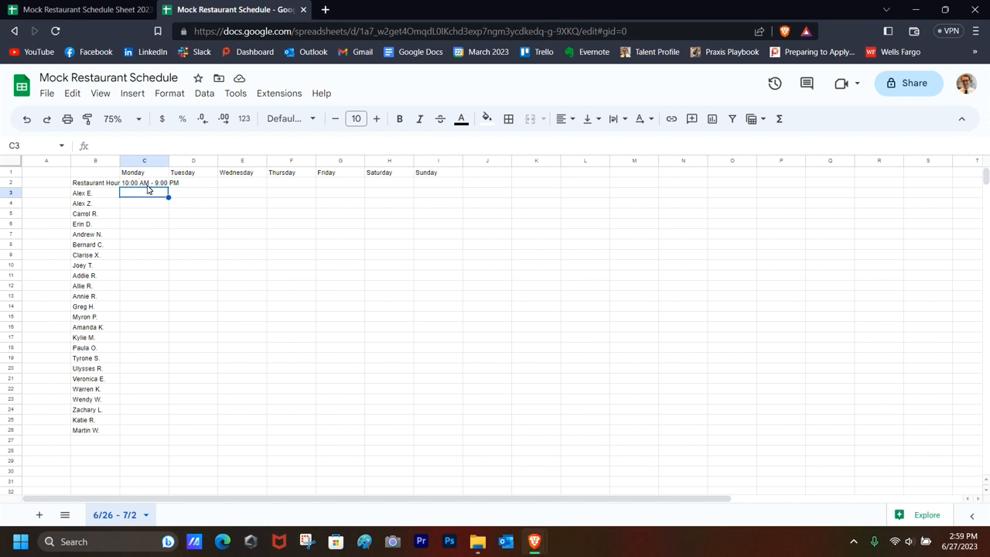
left_click(229, 285)
left_click(140, 206)
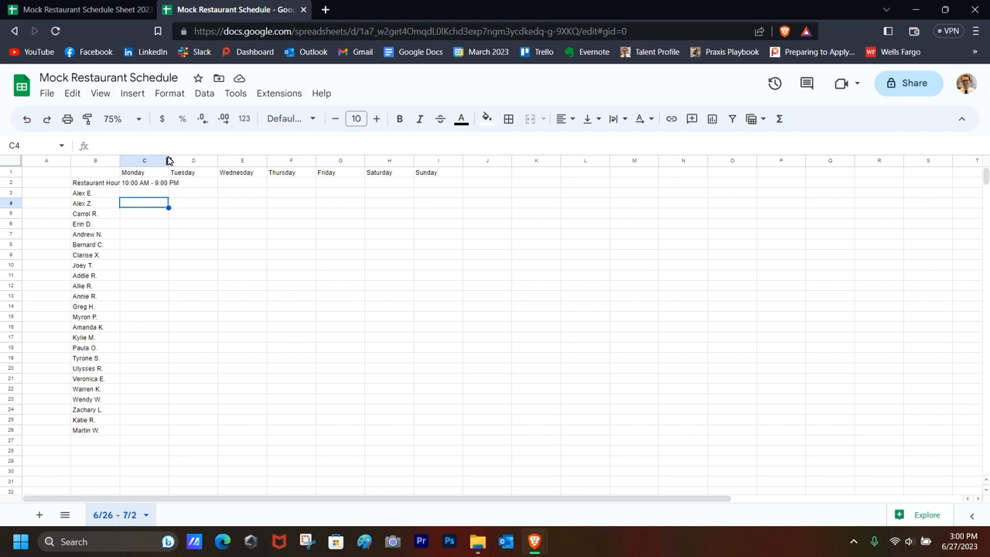
Widen columns C and B so the restaurant hours and the Restaurant Hours label fit in their cells
left_click_drag(169, 160, 182, 160)
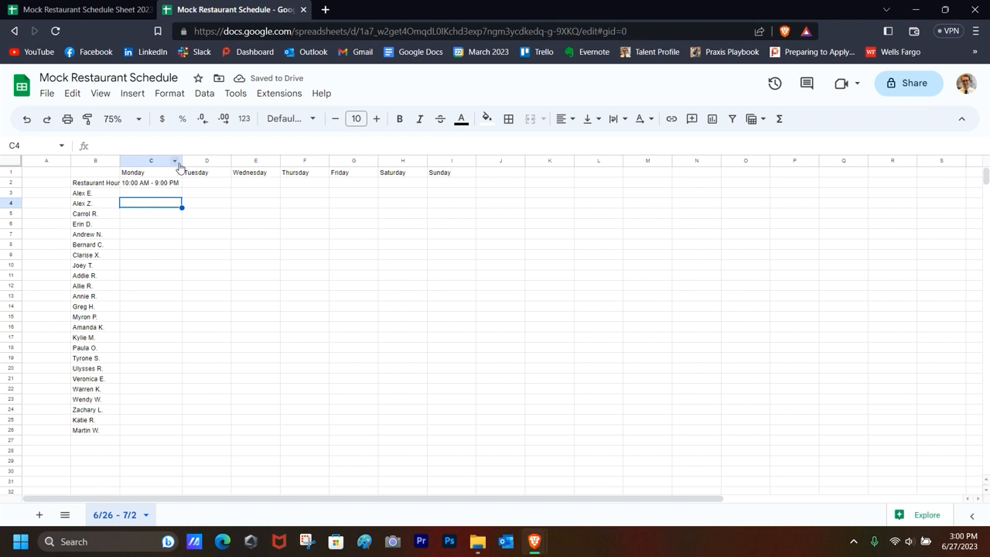
mouse_move(182, 160)
left_mouse_down()
mouse_move(167, 160)
mouse_move(183, 160)
left_mouse_up()
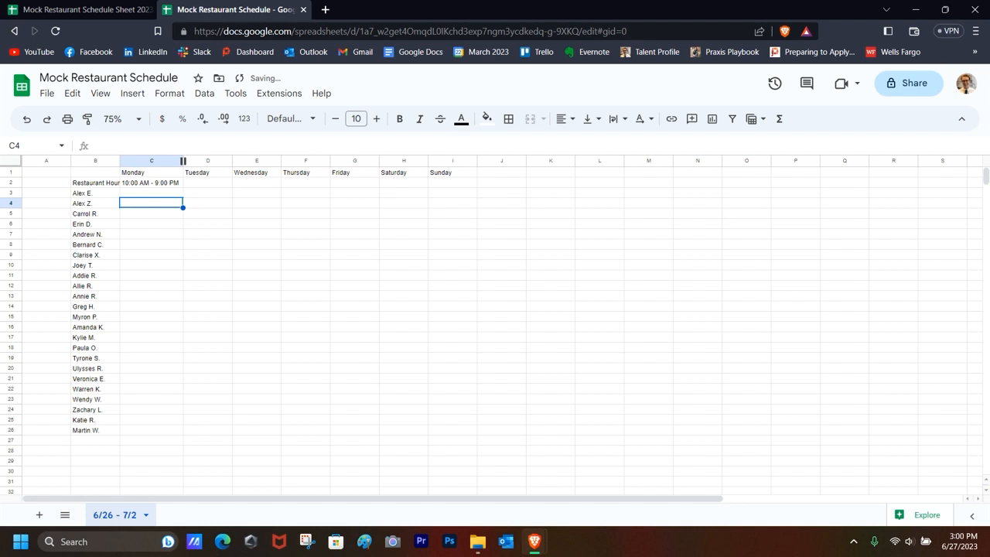
left_click_drag(120, 160, 129, 160)
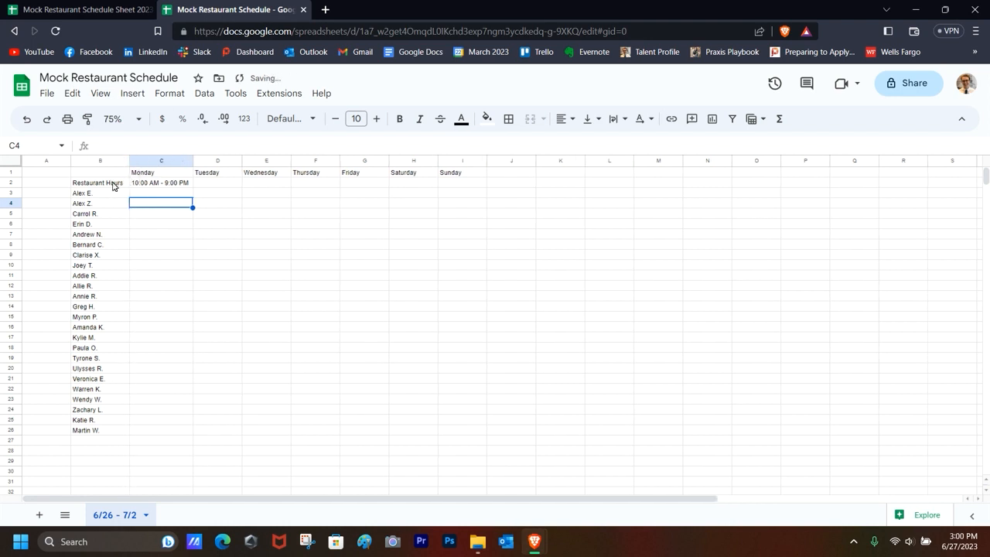
Fill Monday's restaurant hours across D2:I2 for Tuesday through Sunday, and widen column C slightly
left_click(151, 185)
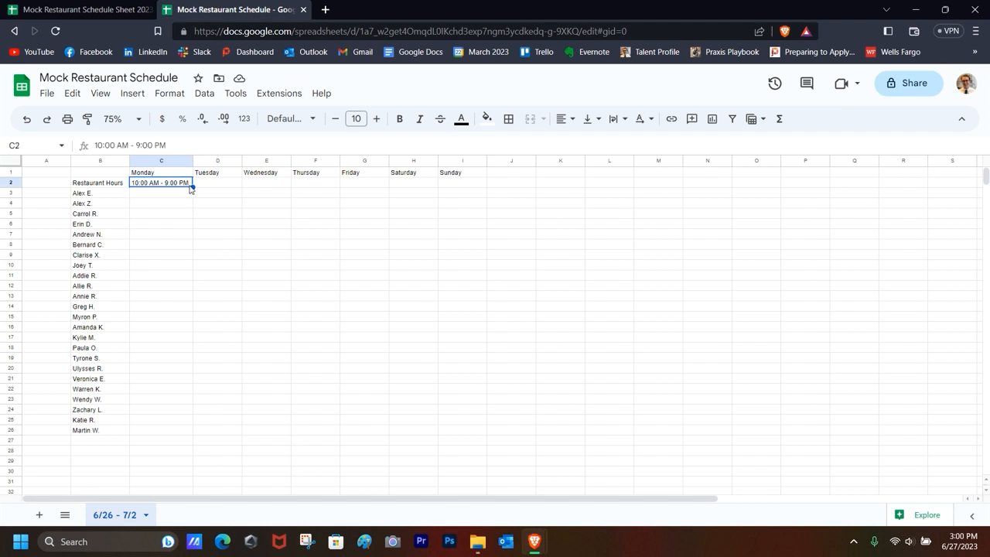
left_click_drag(193, 187, 464, 188)
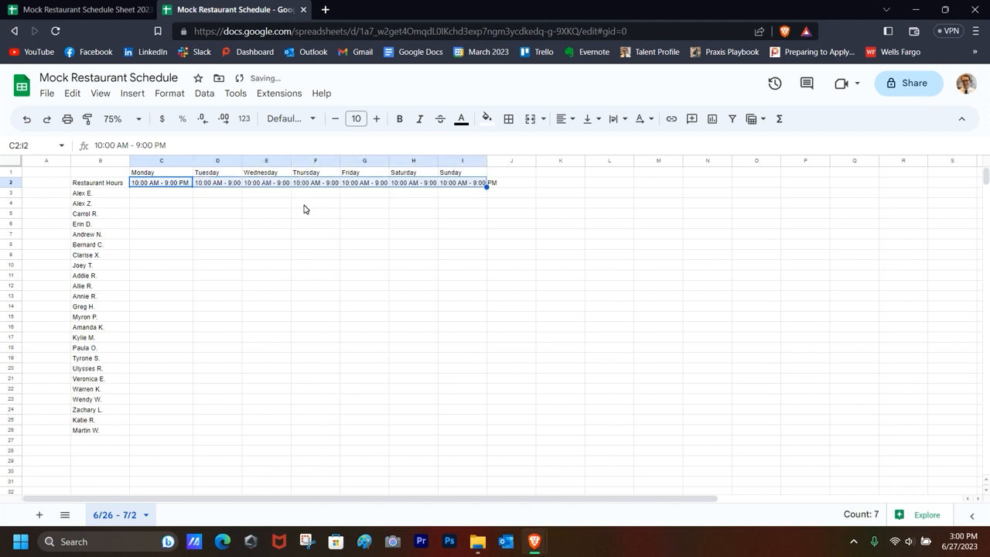
left_click(412, 201)
mouse_move(192, 161)
left_mouse_down()
mouse_move(239, 161)
mouse_move(195, 161)
left_mouse_up()
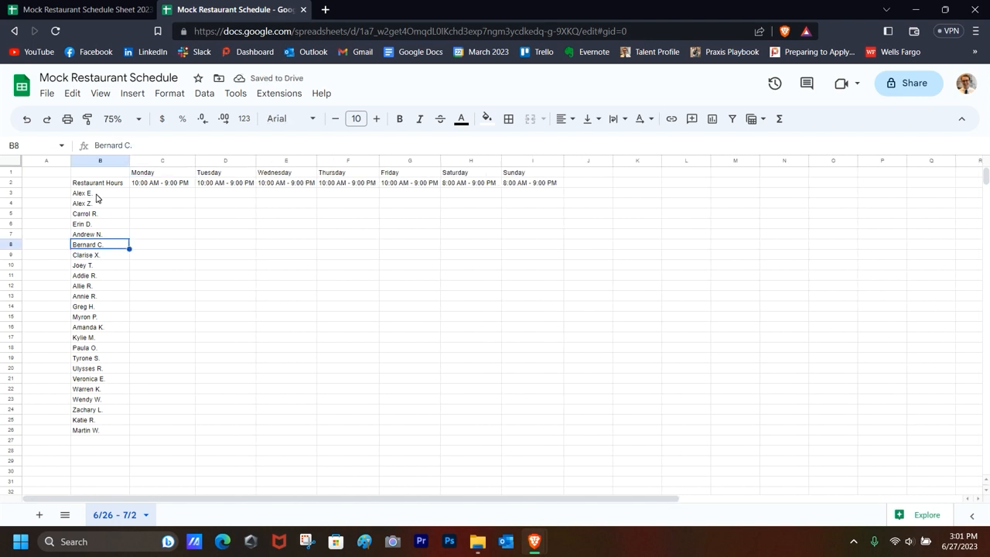
left_click(97, 195)
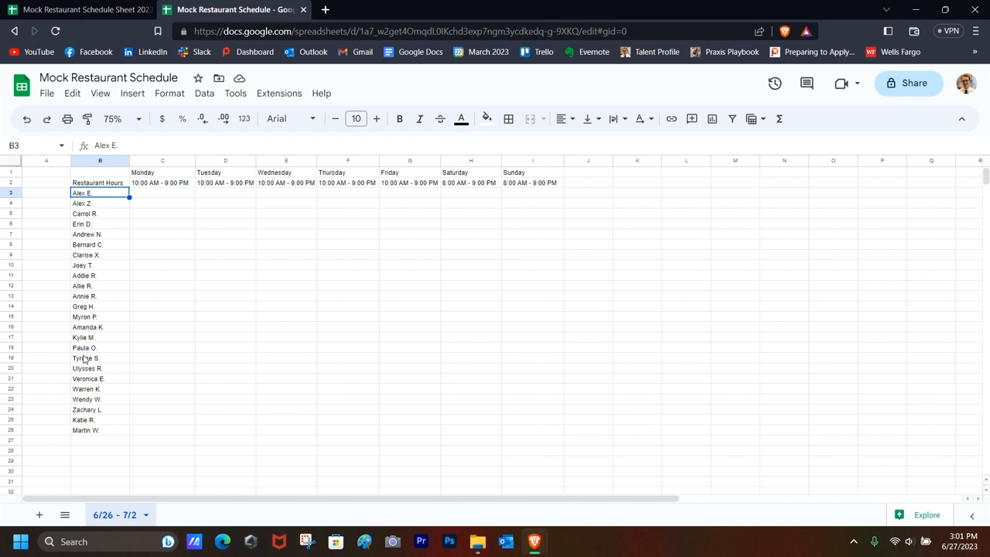
left_click(104, 330)
double_click(103, 329)
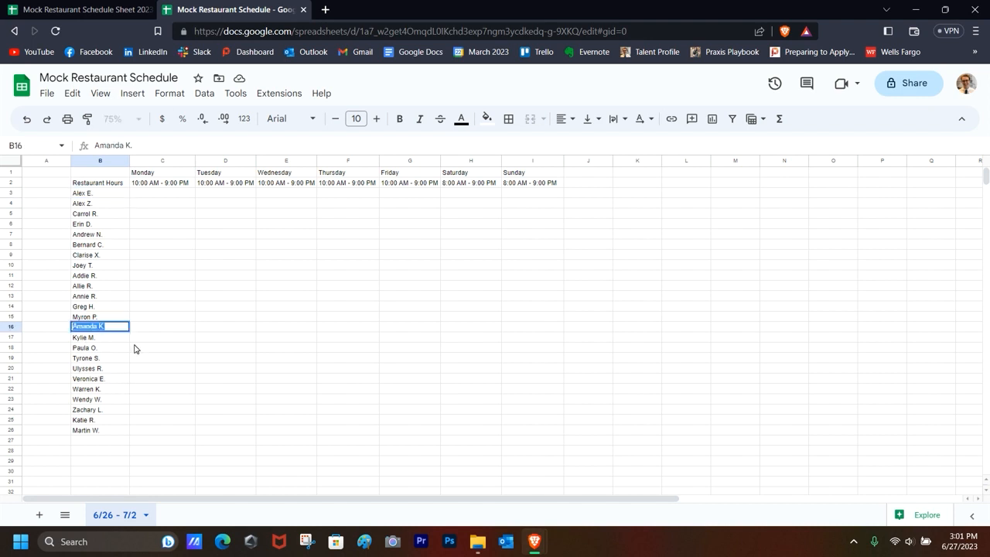
type("S")
left_click(488, 380)
left_click(101, 329)
key("ctrl+z")
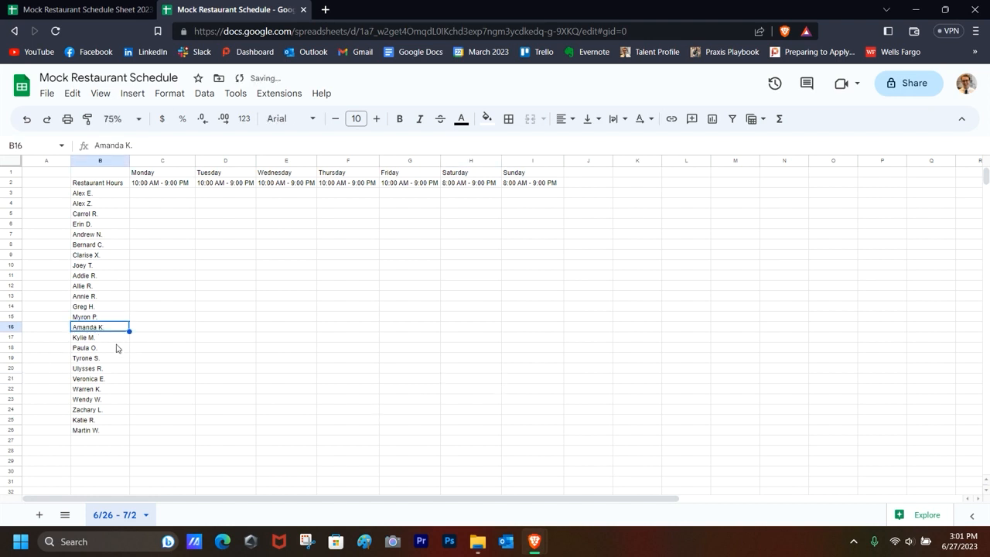
Examine the last staff names in column B to locate where the final role group begins
left_click(133, 380)
left_click(112, 403)
left_click(86, 411)
left_click(80, 420)
left_click(83, 430)
left_click(80, 420)
left_click(83, 430)
left_click(82, 414)
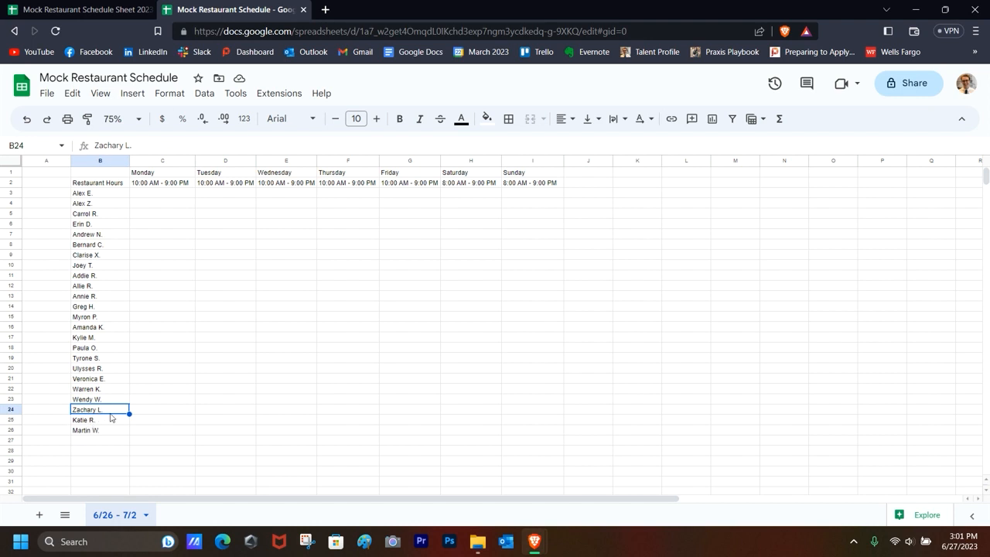
Insert a row below row 24 and enter the role heading Food Runners in cell B25
right_click(12, 415)
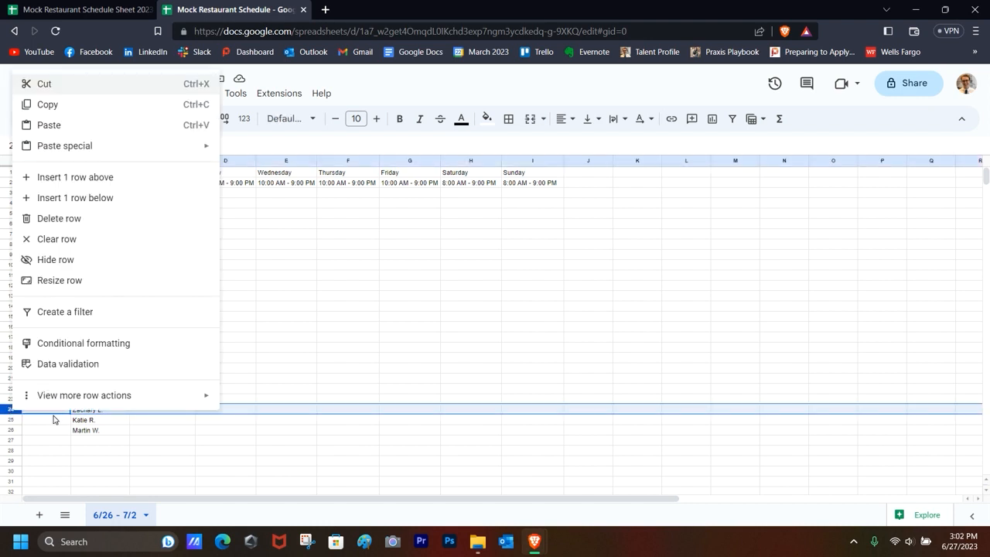
left_click(116, 201)
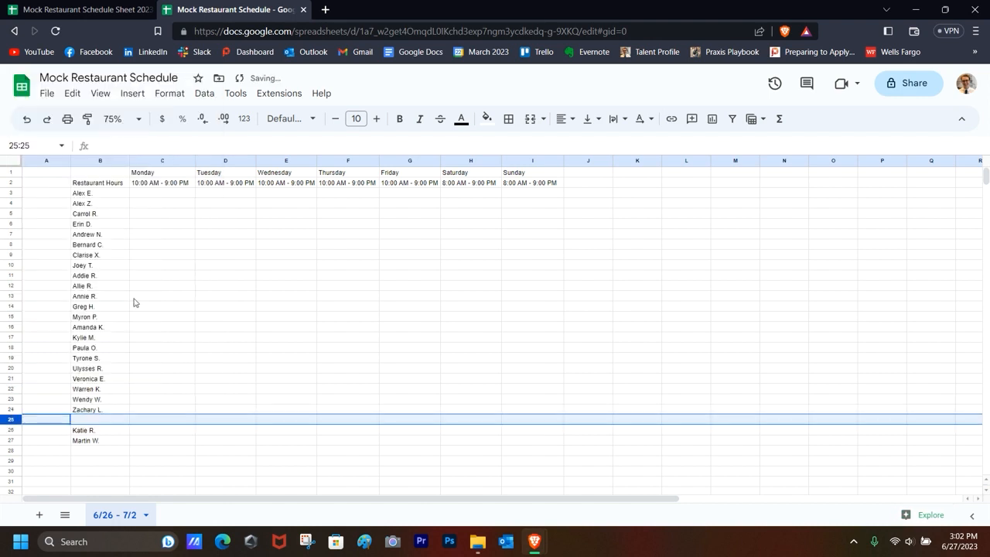
left_click(91, 420)
key("Return")
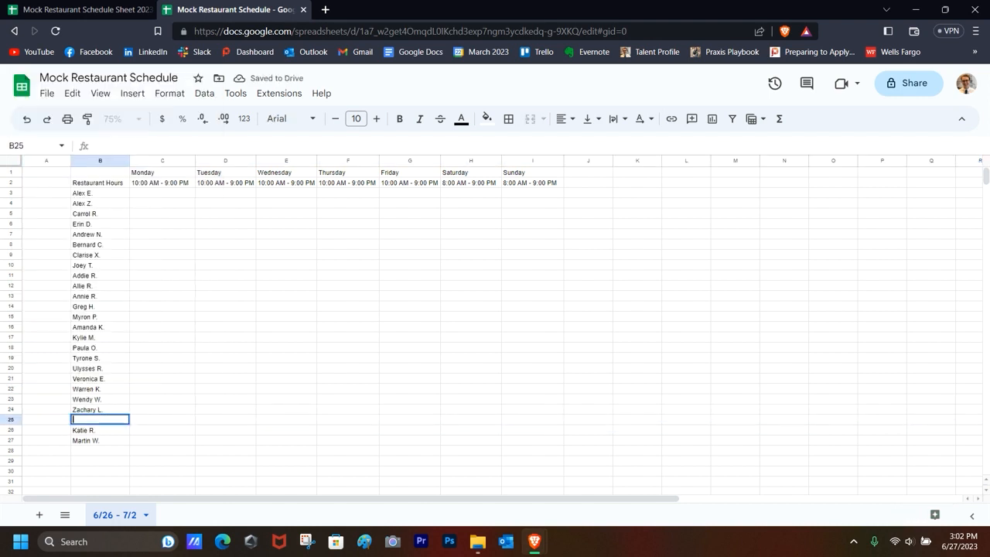
type("Food Runners")
key("Return")
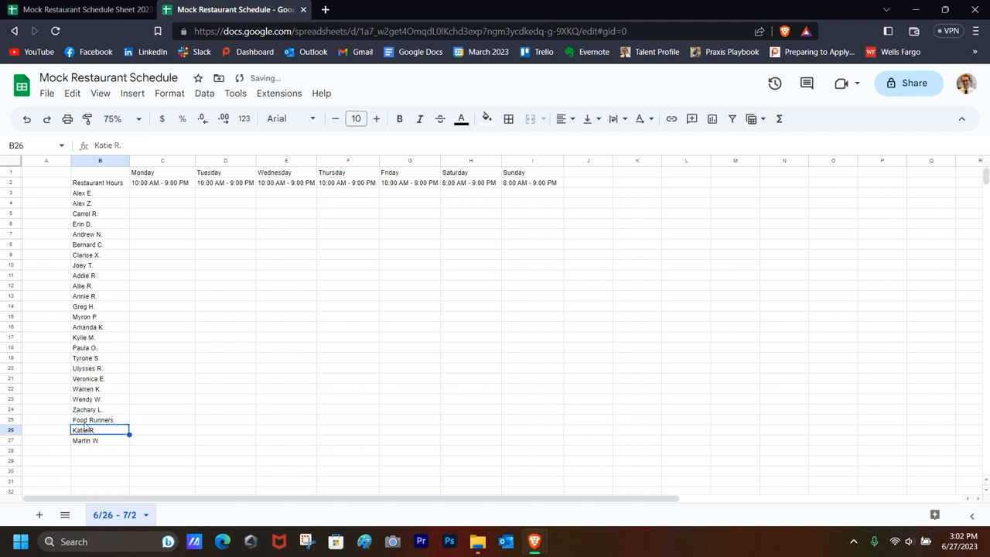
Review the role headings in column B and the staff names grouped beneath them
left_click(85, 422)
left_click(87, 432)
left_click(99, 450)
left_click(98, 438)
left_click(97, 421)
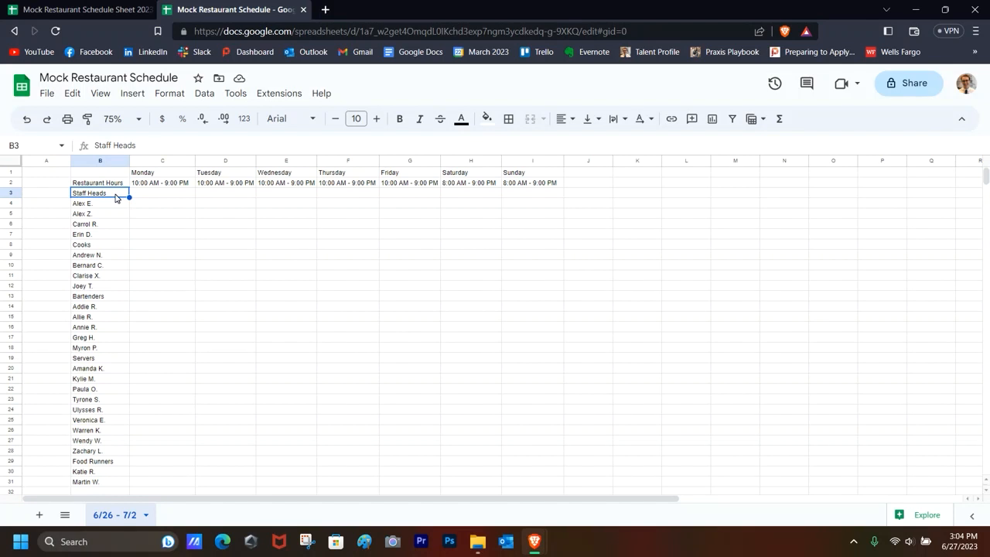
left_click(99, 245)
left_click(101, 299)
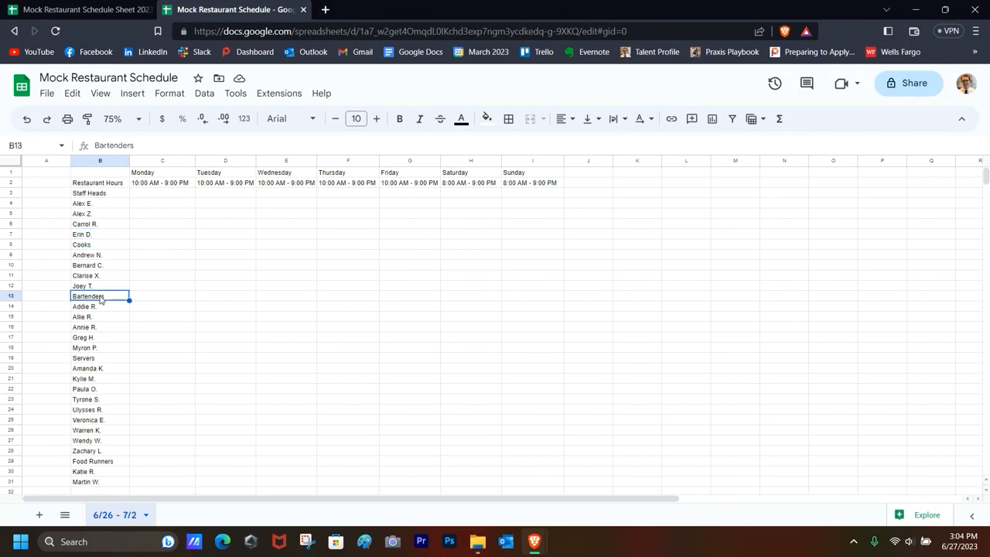
left_click(101, 195)
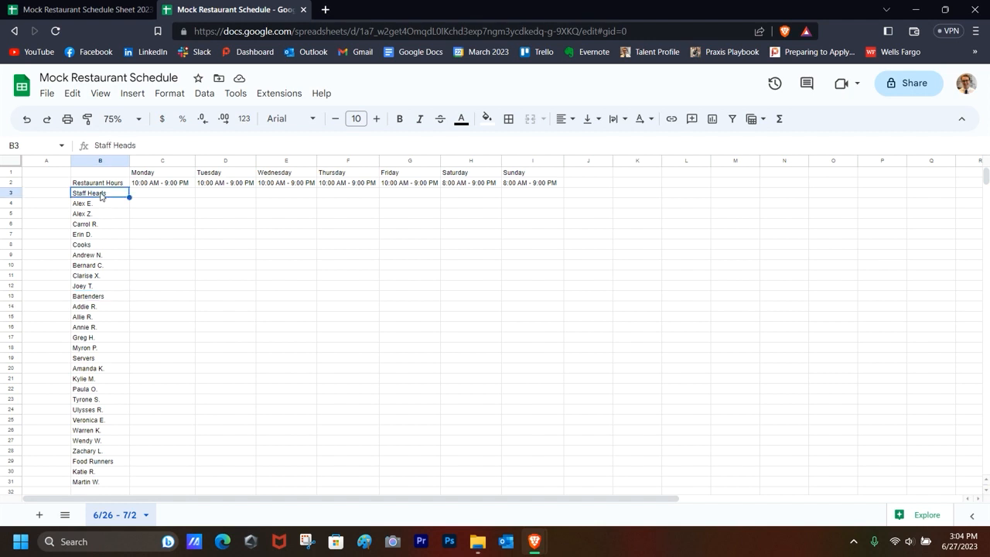
left_click(96, 204)
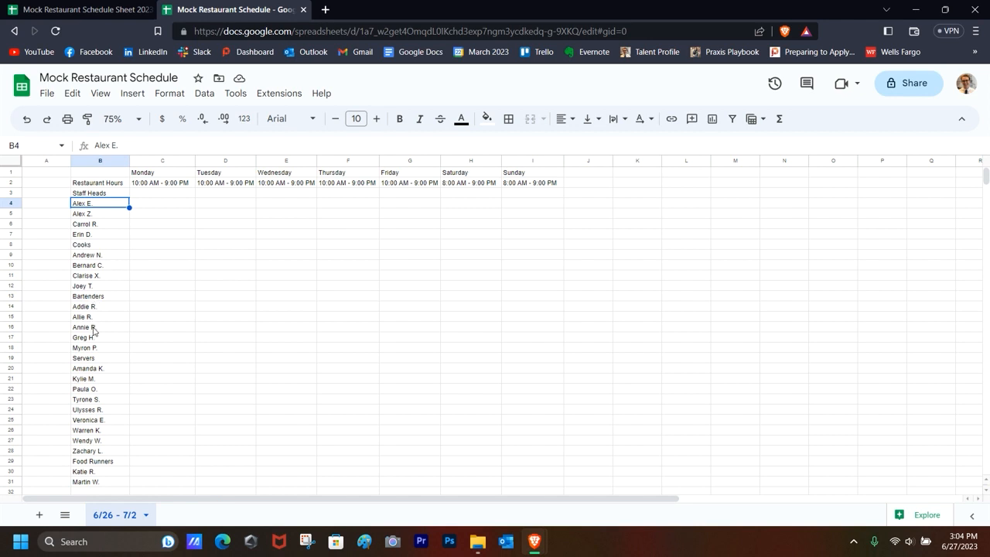
Fill the Staff Heads heading row, cells B3:I3, with black
left_click(96, 194)
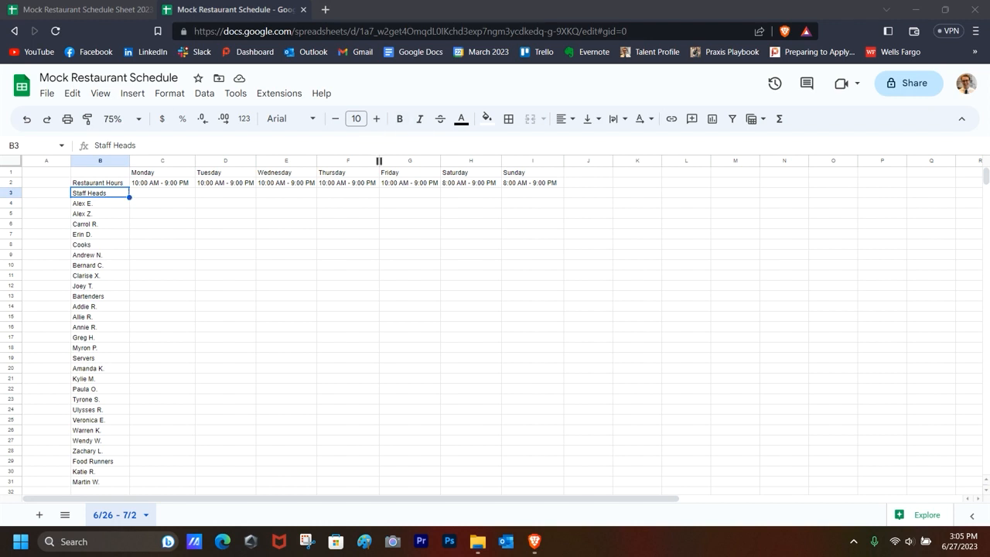
left_click_drag(126, 193, 522, 201)
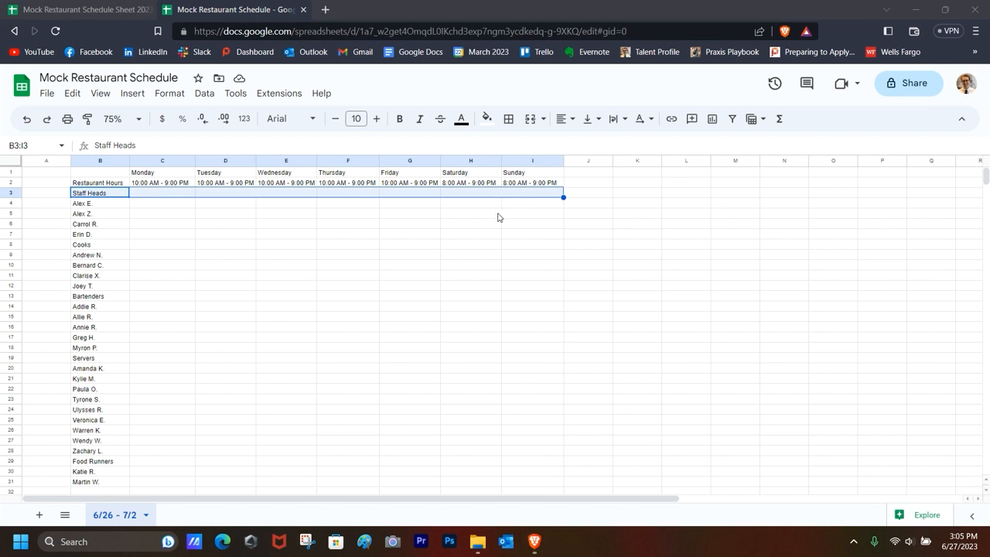
left_click(487, 119)
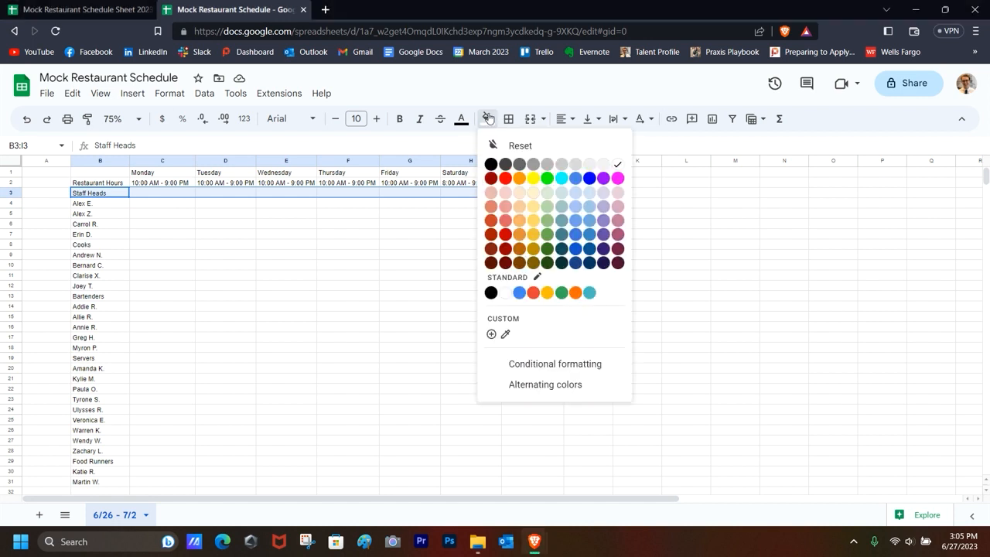
left_click(491, 165)
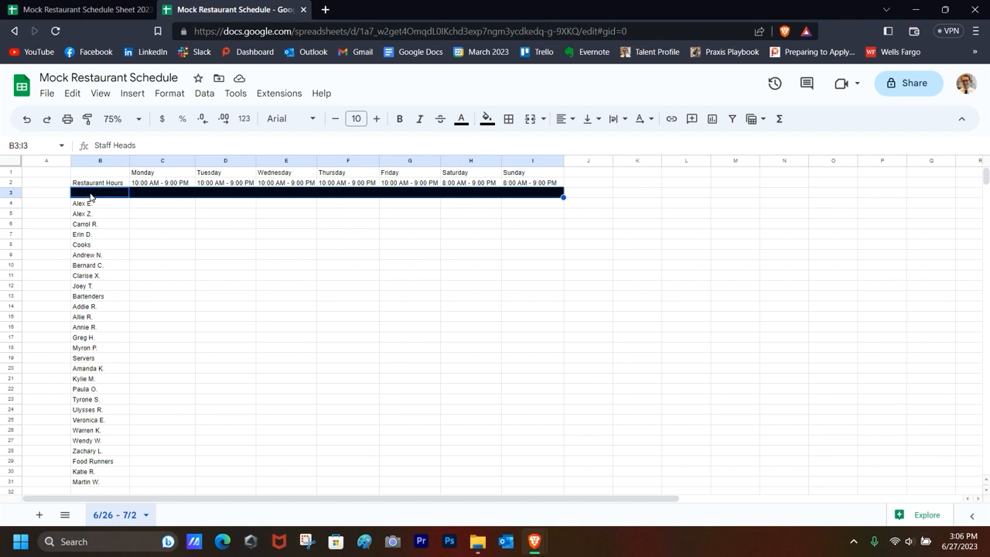
Set the text color of the Staff Heads heading in cell B3 to white
left_click(90, 197)
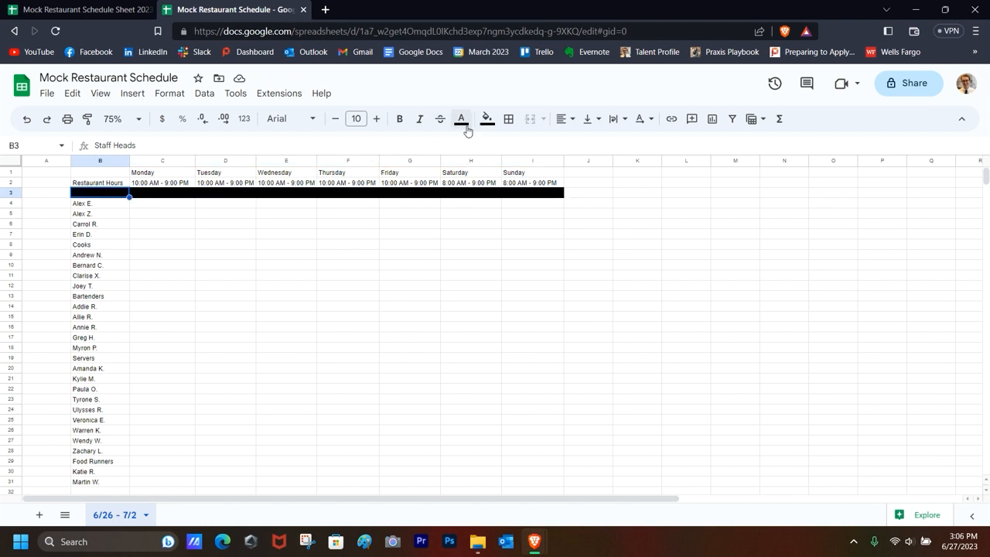
double_click(99, 196)
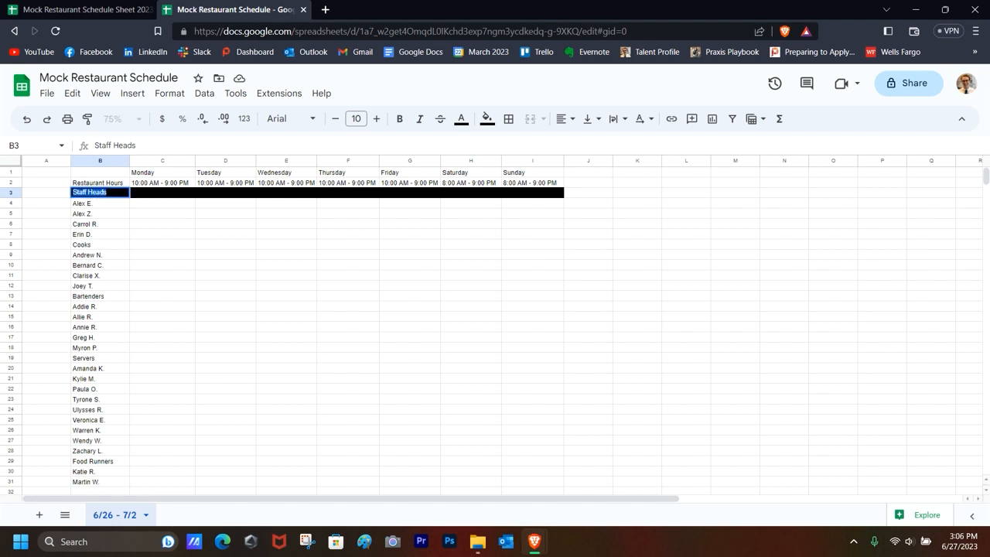
left_click(461, 119)
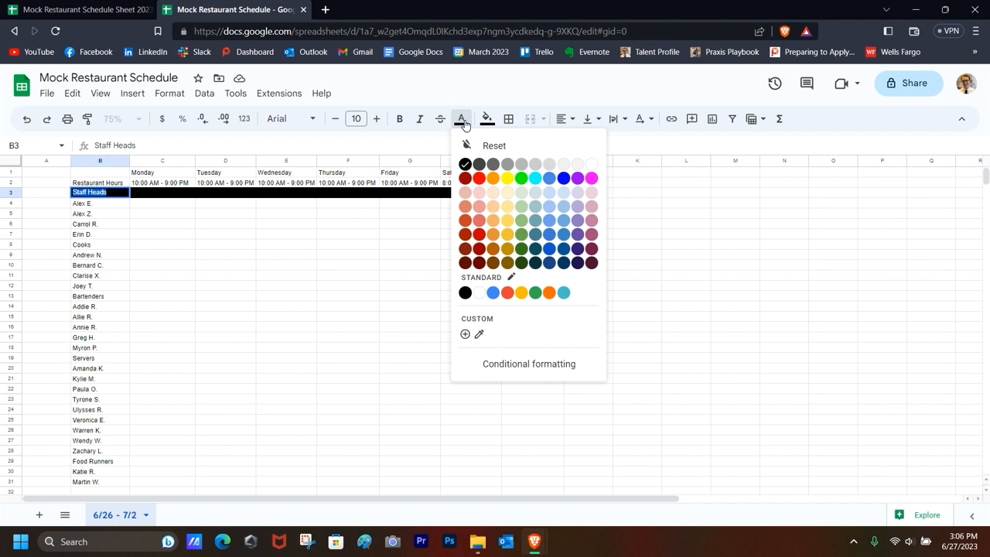
left_click(592, 167)
left_click(371, 208)
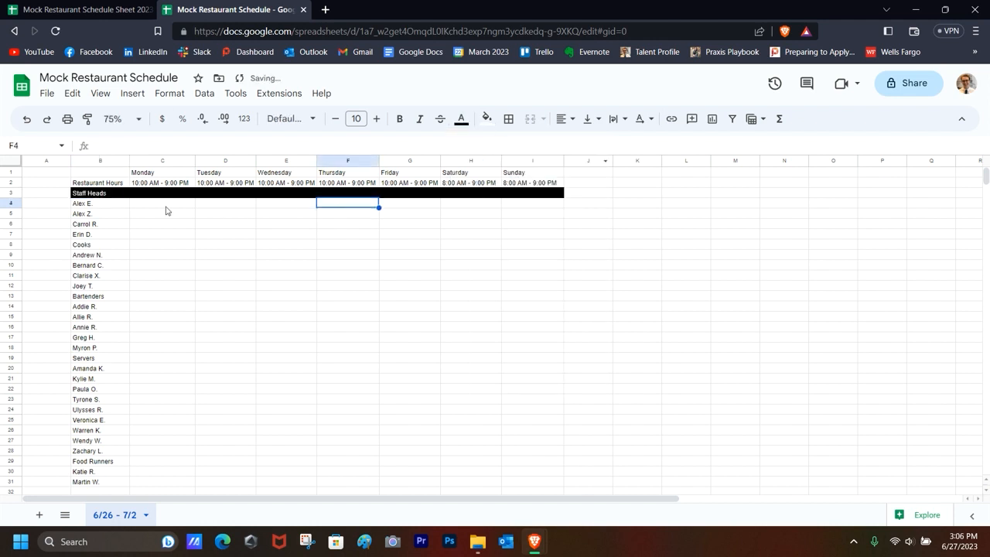
Make the Staff Heads heading text in cell B3 bold and italic
left_click(111, 195)
triple_click(111, 196)
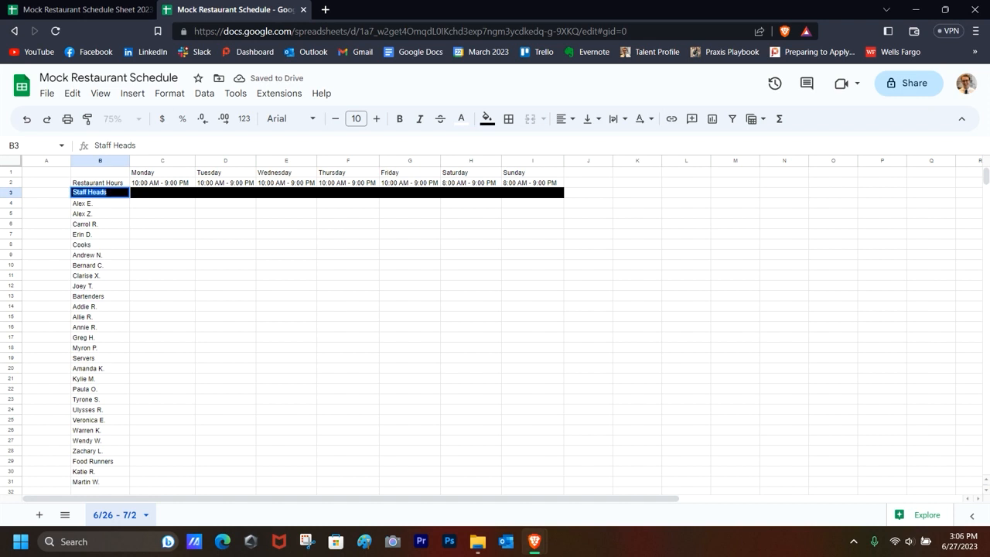
left_click(398, 120)
left_click(420, 121)
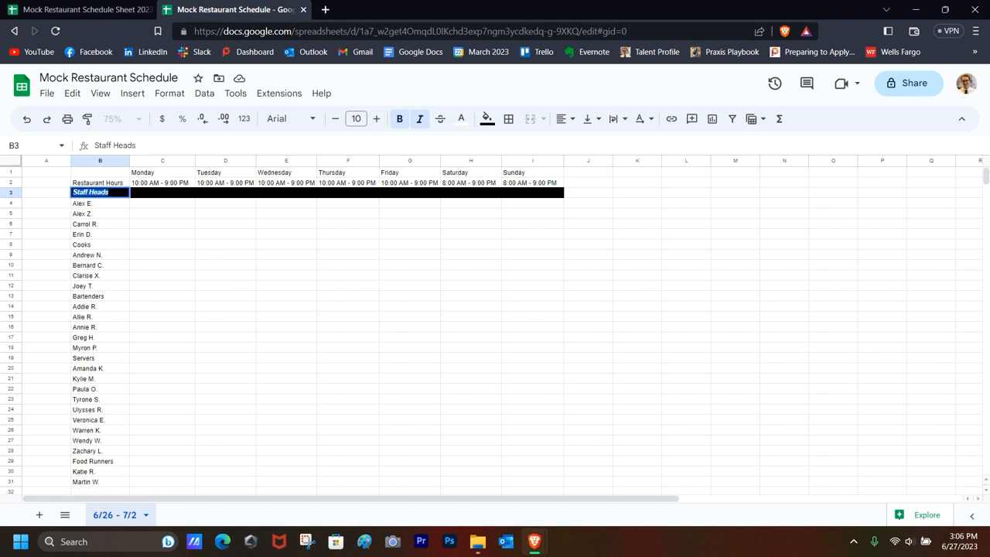
Try a light orange text color on the Staff Heads heading, and return the text to white
left_click(461, 118)
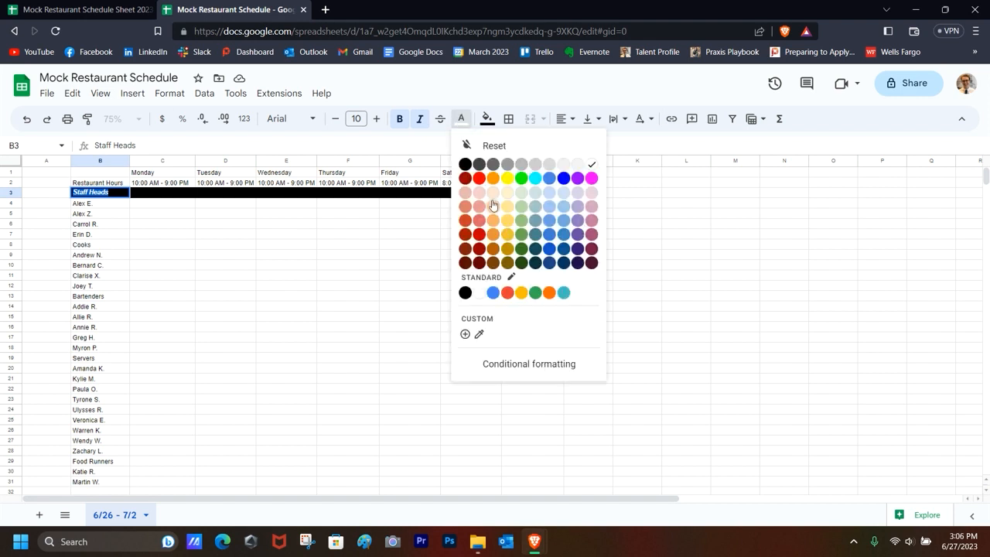
left_click(490, 203)
left_click(378, 225)
left_click(107, 185)
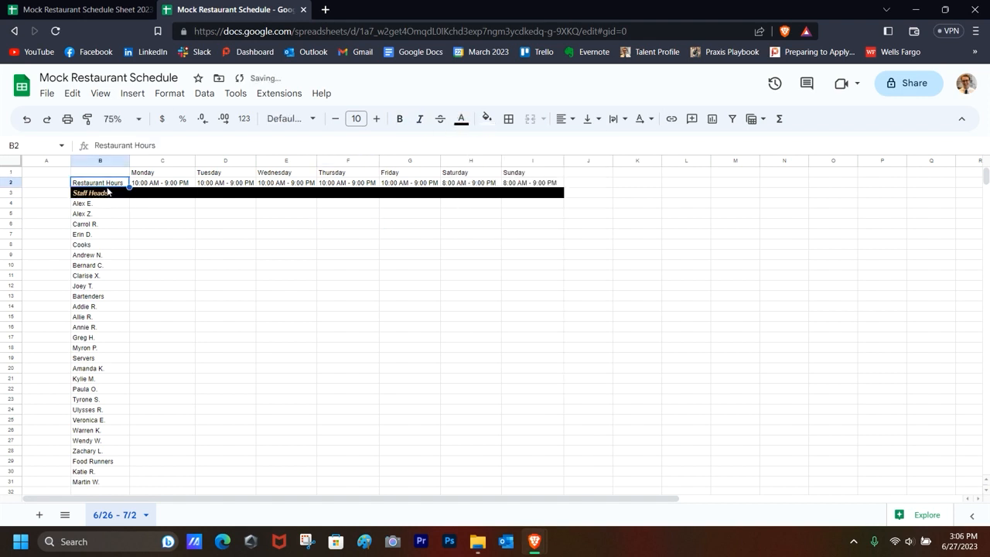
left_click(111, 194)
left_click(461, 118)
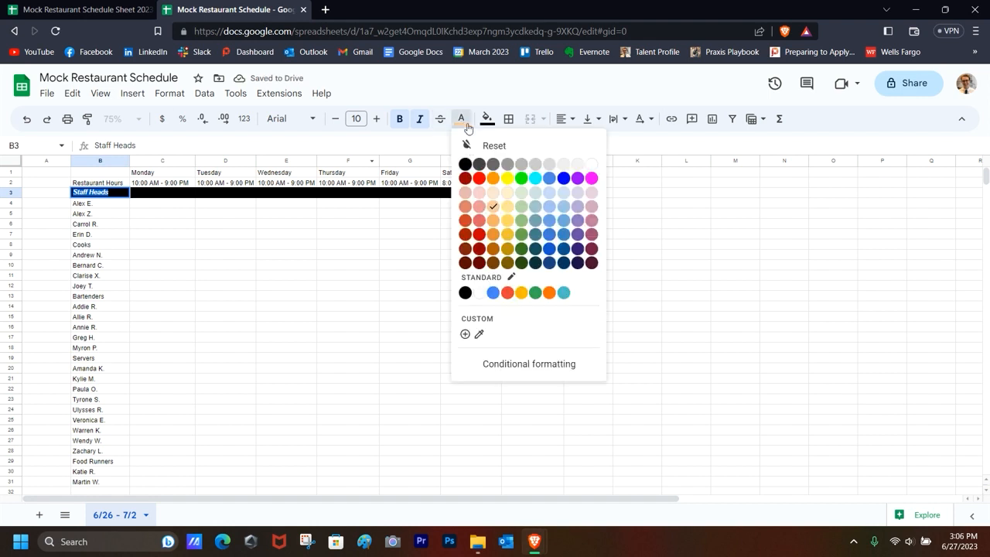
left_click(591, 164)
left_click(226, 276)
Fill the Cooks and Bartenders heading rows, B8:I8 and B13:I13, with black, and make the Cooks text white, bold and italic
left_click(89, 246)
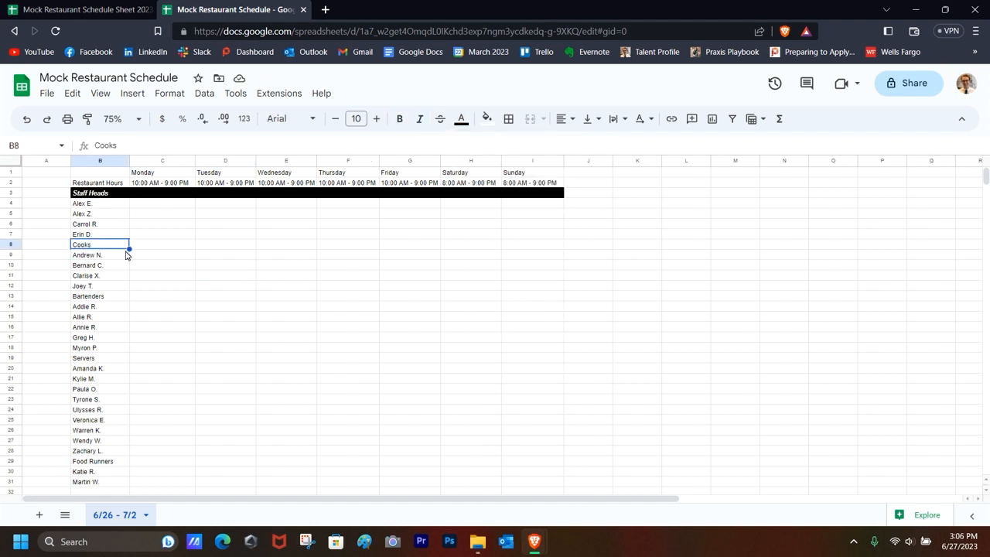
left_click_drag(121, 247, 531, 253)
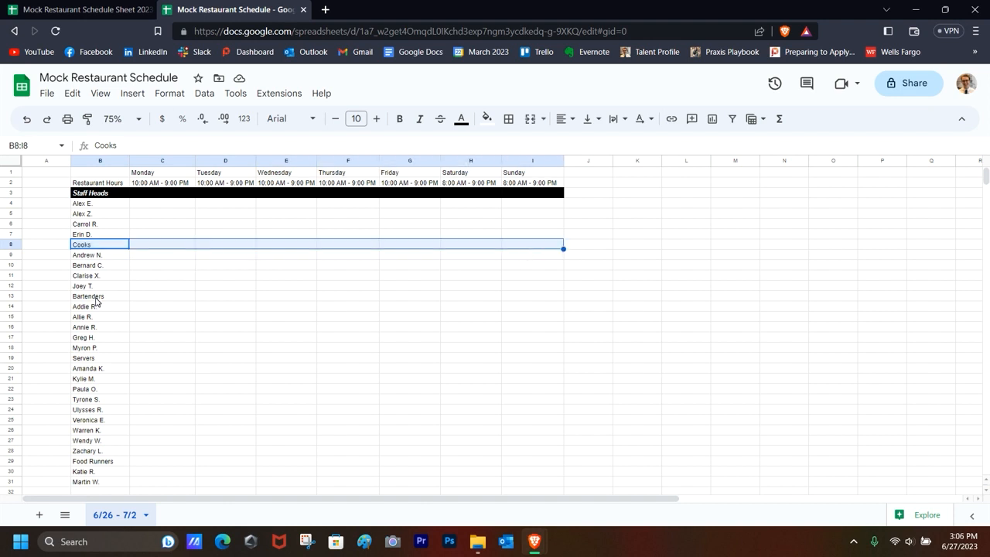
left_click_drag(96, 301, 522, 298)
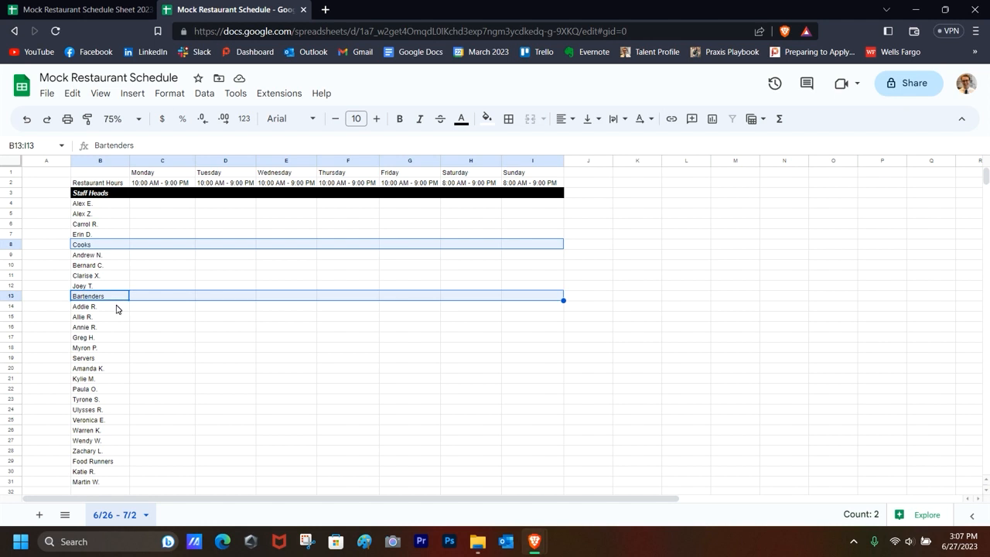
left_click(97, 246)
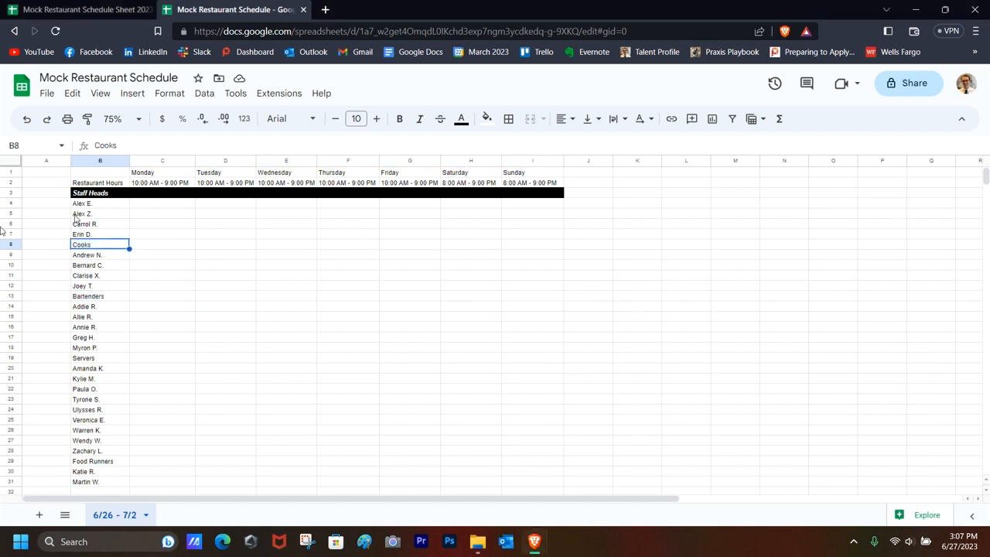
left_click(135, 285)
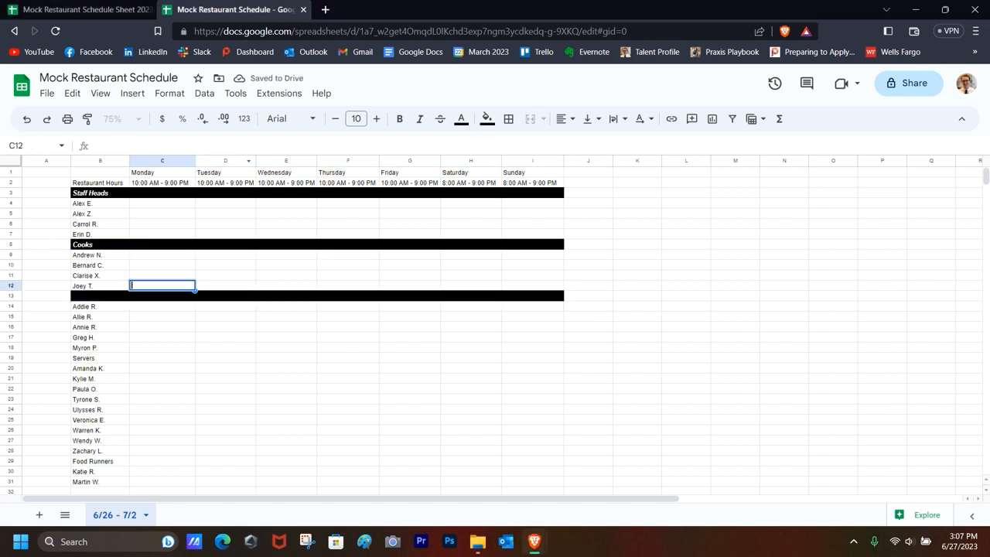
Make the Bartenders heading text in cell B13 white, bold and italic
left_click(111, 297)
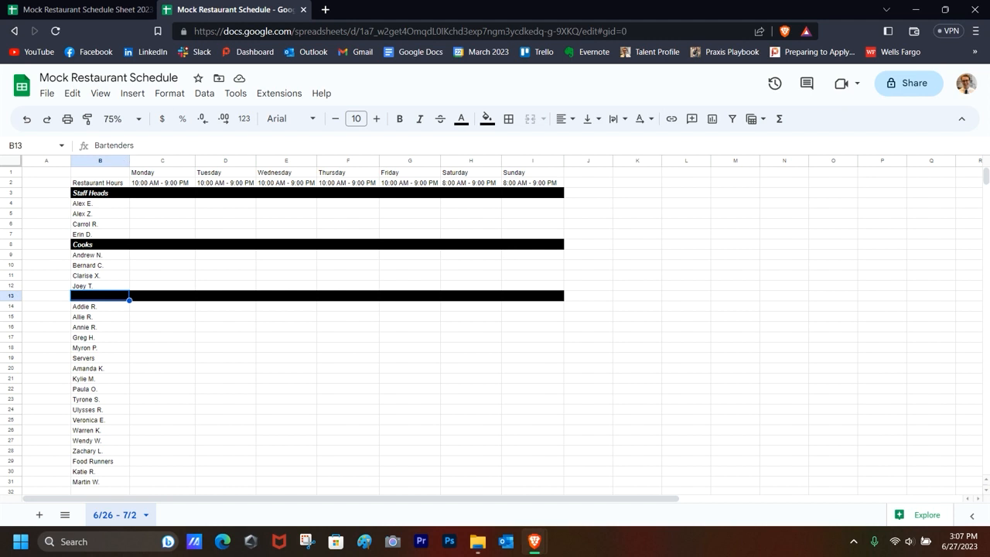
double_click(110, 145)
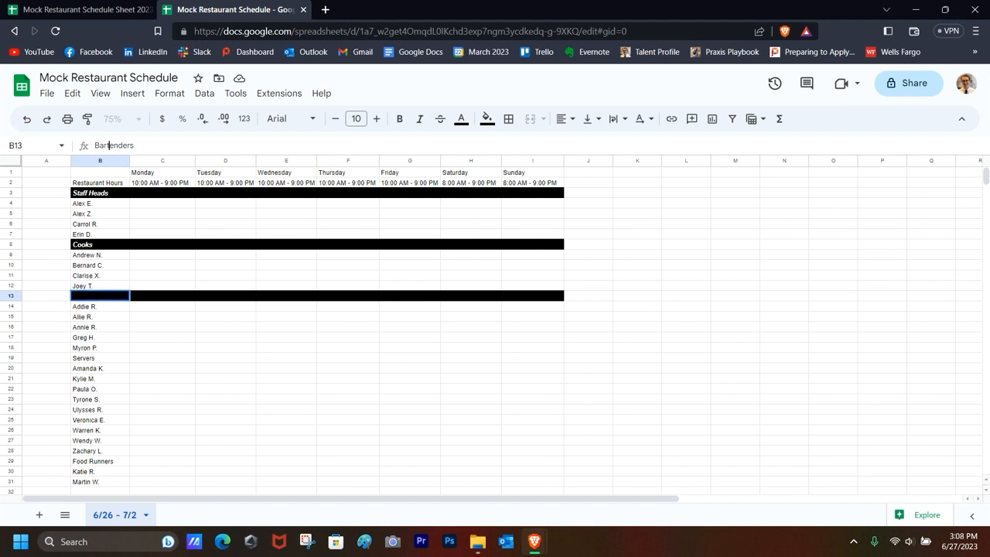
left_click(461, 119)
left_click(596, 164)
left_click(410, 120)
left_click(419, 119)
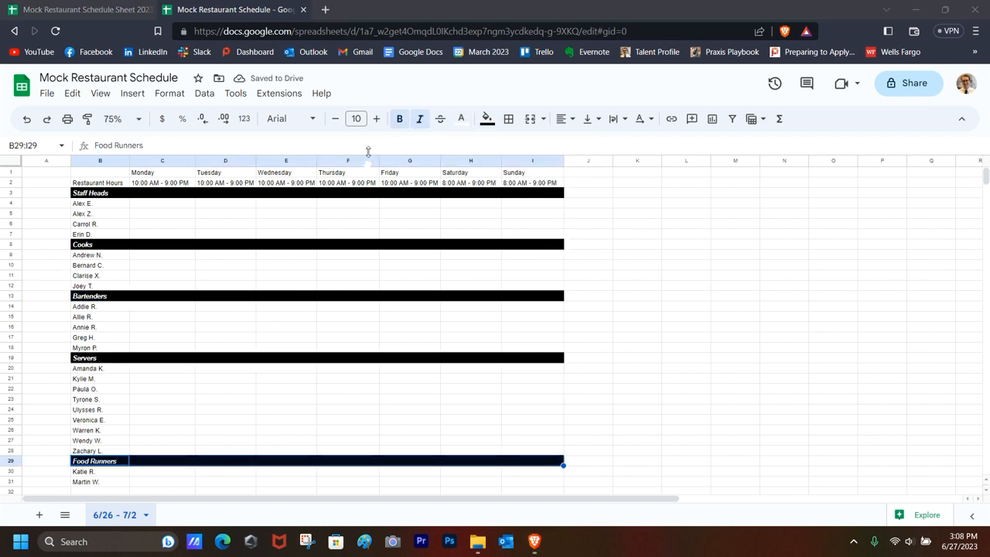
Try larger font sizes on the Food Runners heading row, B29:I29, and return the size to 10
left_click(379, 120)
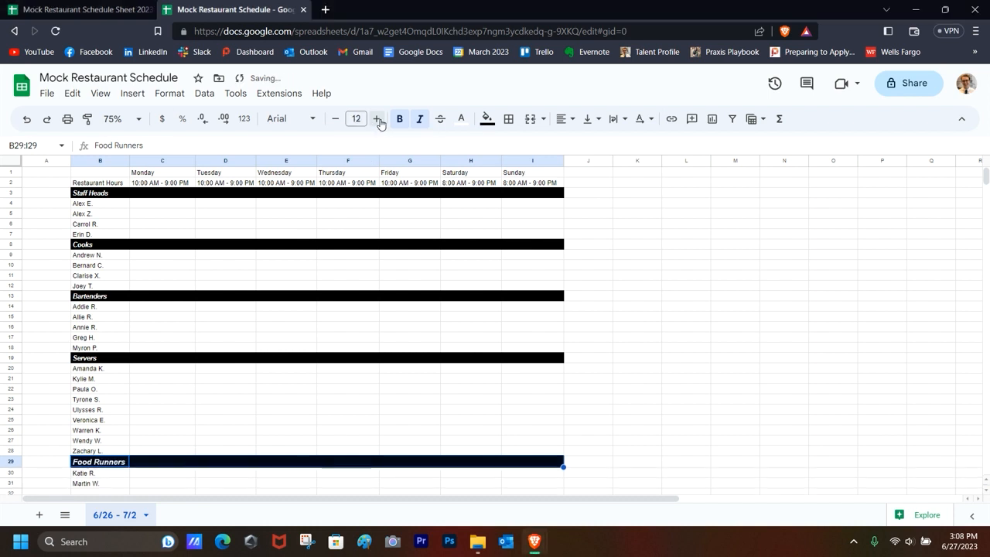
left_click(336, 119)
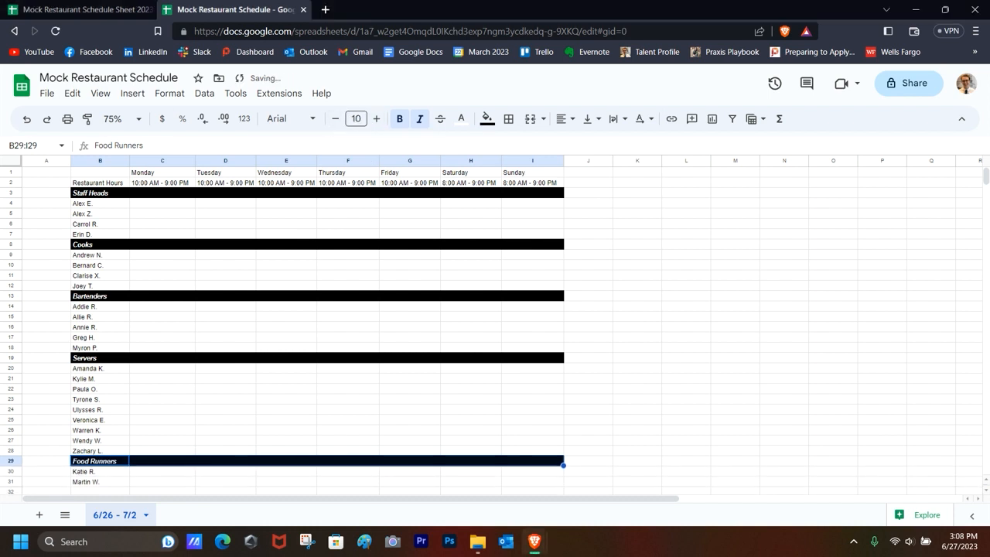
left_click(376, 120)
left_click(376, 120)
left_click(376, 120)
left_click(336, 119)
left_click(335, 119)
left_click(336, 119)
Try the Lobster font on the Food Runners heading row, and return it to Default (Arial)
left_click(310, 122)
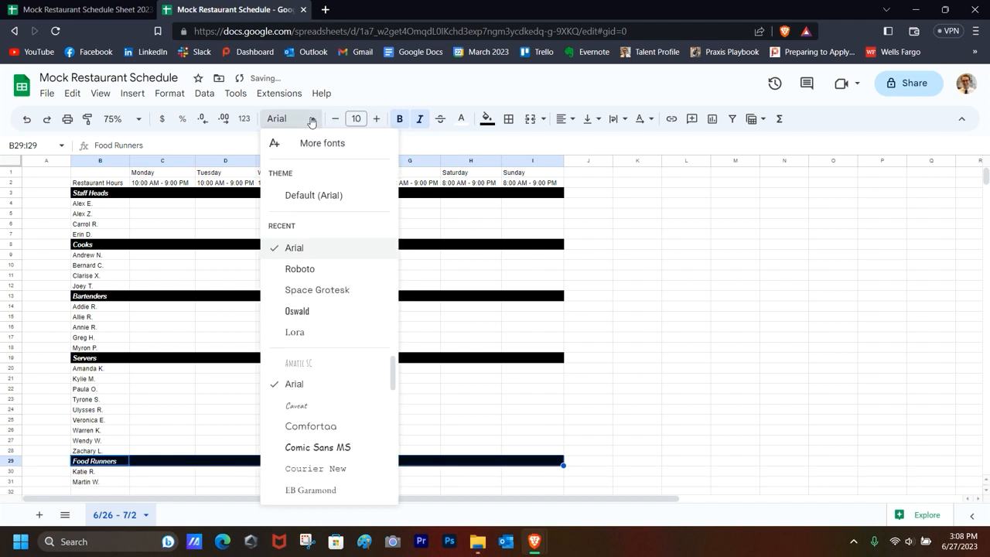
scroll(308, 418, "down", 3)
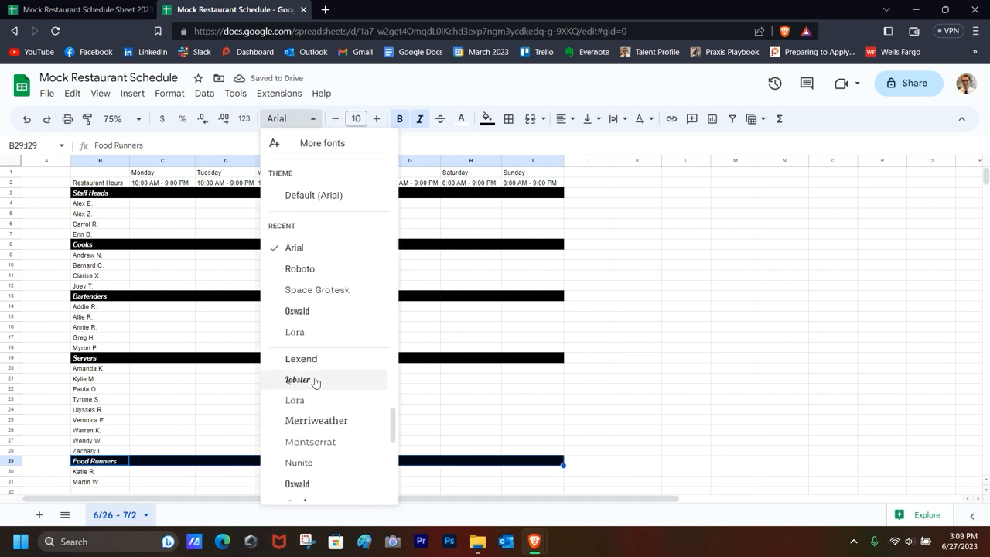
left_click(314, 380)
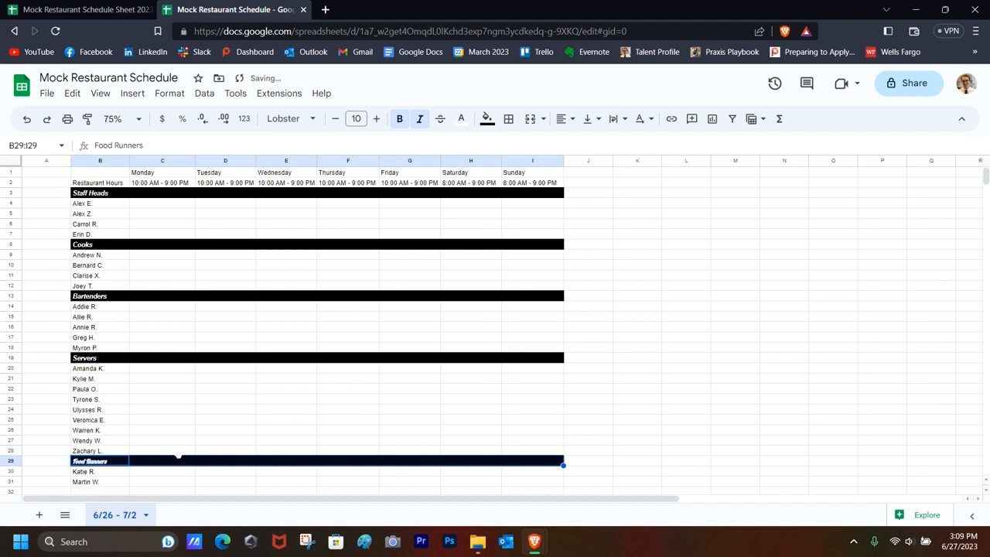
left_click(305, 119)
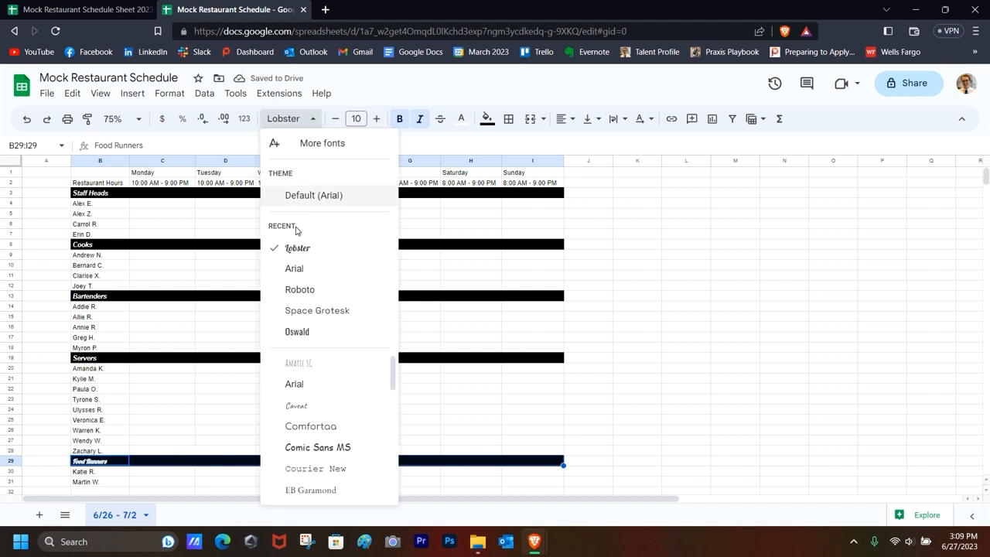
left_click(303, 190)
left_click(243, 357)
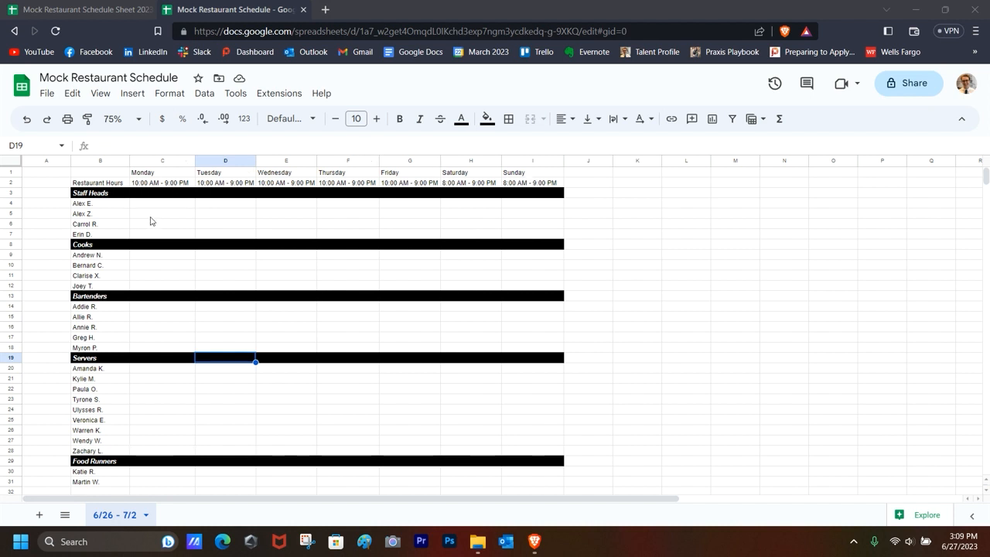
Fill the weekday heading cells C1:I1 with light yellow
left_click_drag(157, 173, 533, 177)
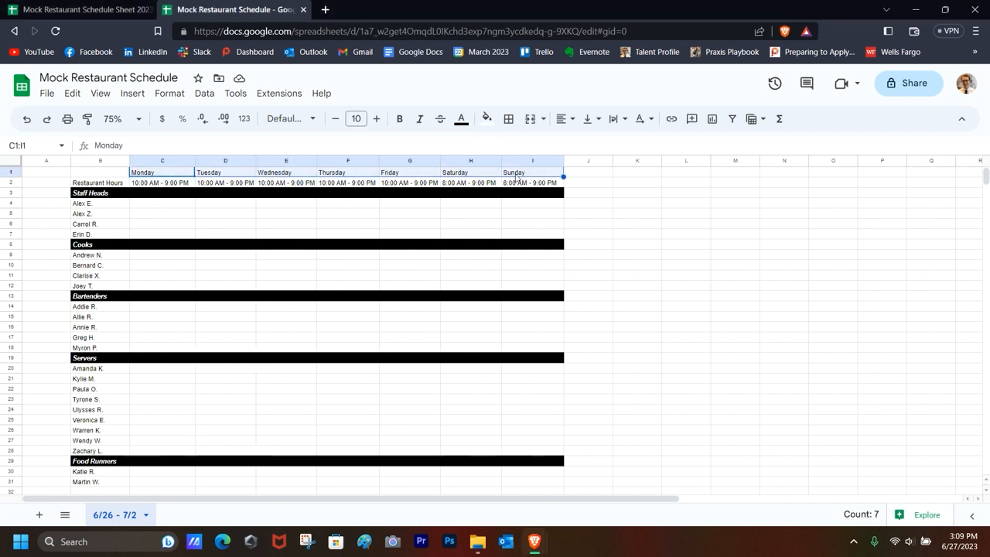
left_click(486, 119)
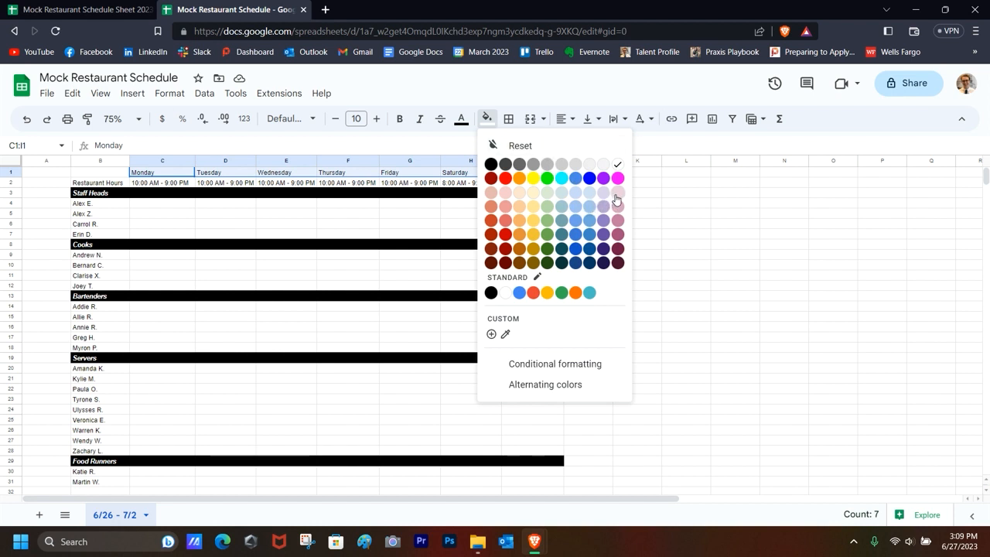
left_click(532, 193)
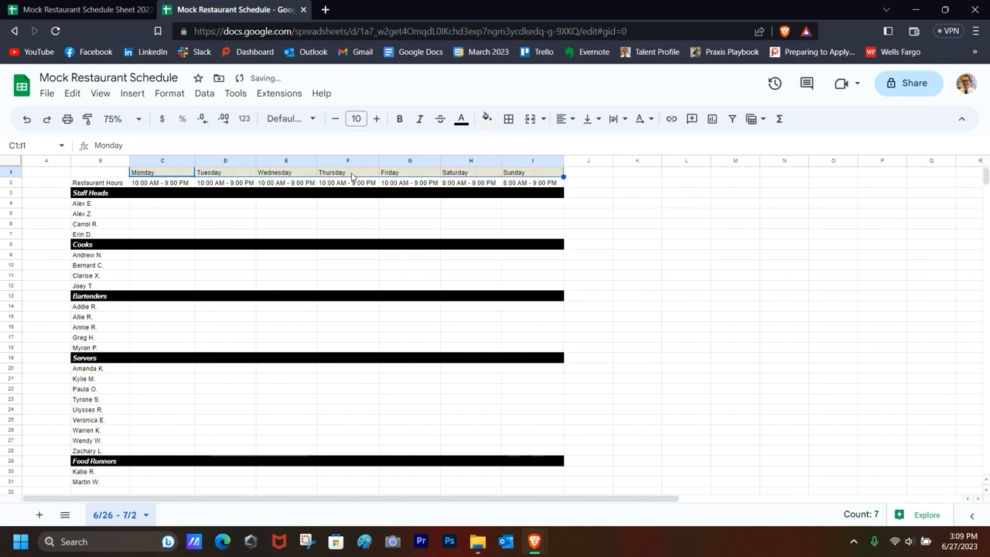
left_click(282, 191)
key("Up")
key("Up")
key("Left")
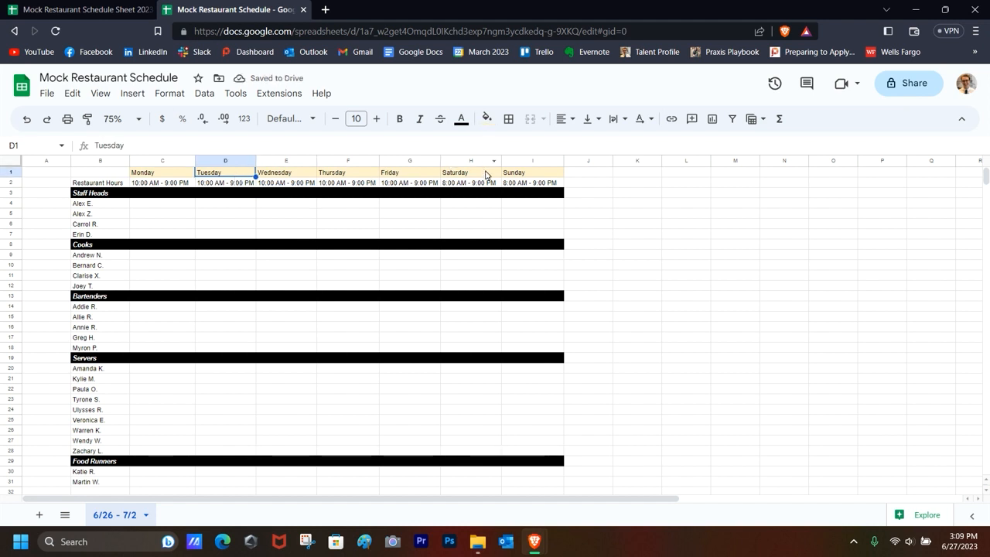
Fill the Restaurant Hours row, cells B2:I2, with light green
left_click_drag(96, 186, 542, 184)
left_click(487, 119)
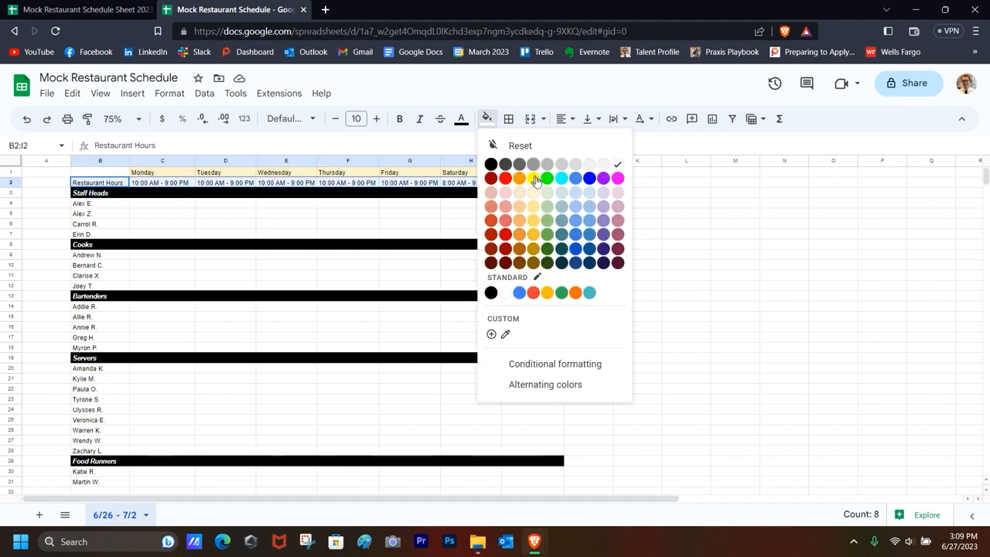
left_click(545, 202)
left_click(325, 196)
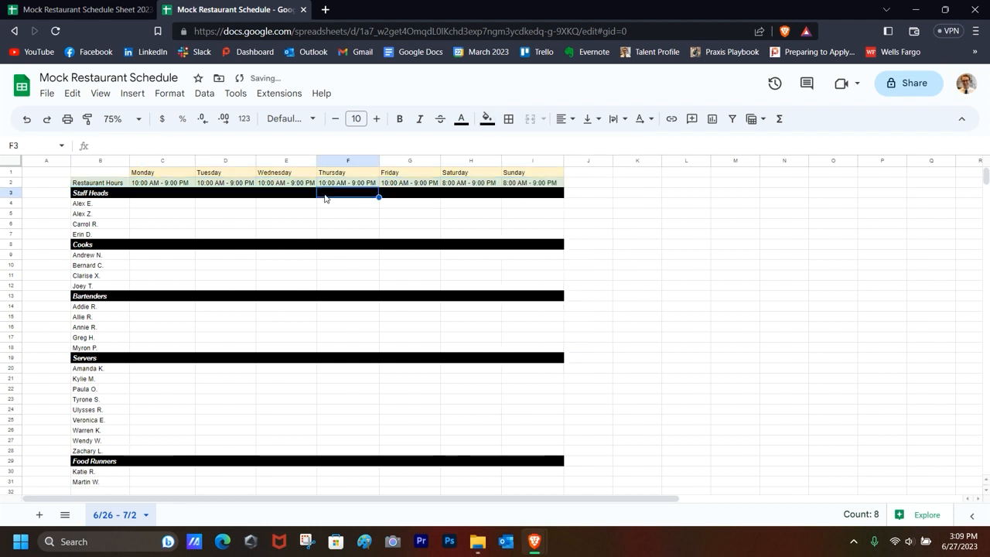
left_click(170, 180)
left_click(164, 175)
left_click(178, 185)
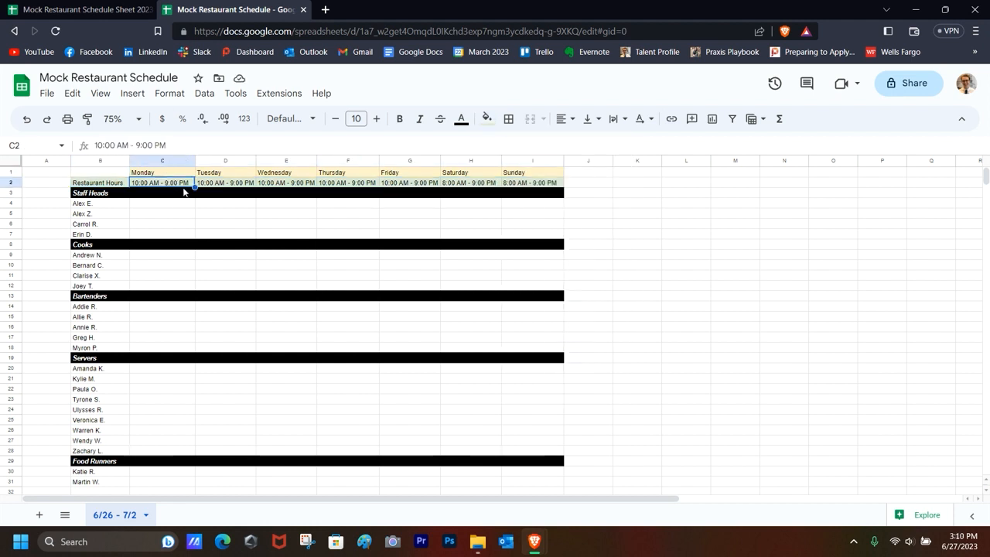
left_click(178, 174)
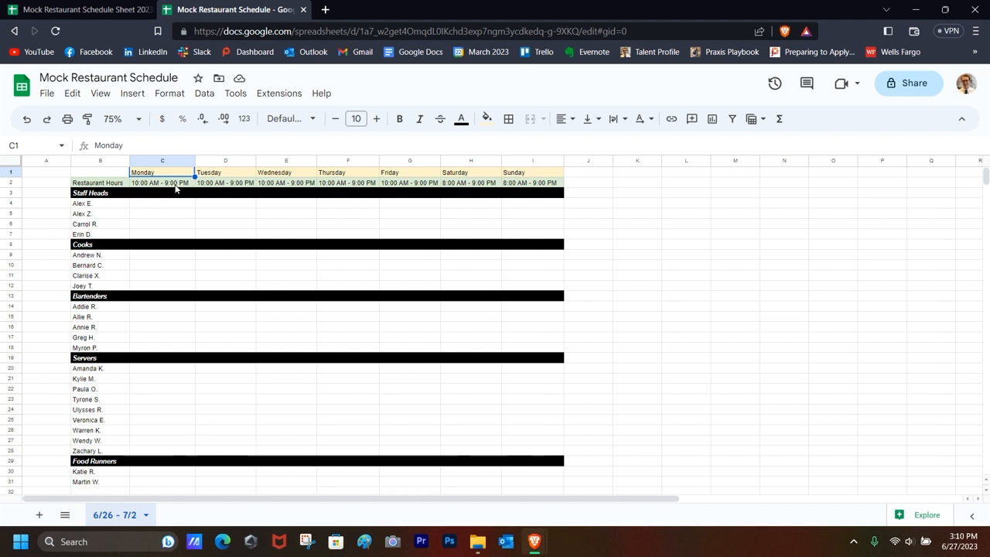
left_click(177, 184)
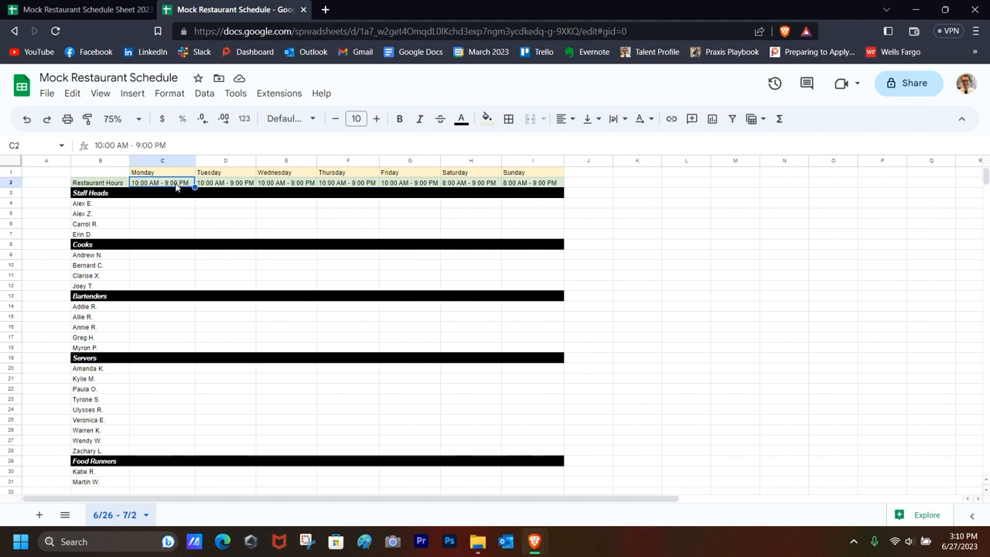
Try a bright green fill on the Restaurant Hours row, B2:I2, and return it to light green
left_click_drag(113, 186, 518, 190)
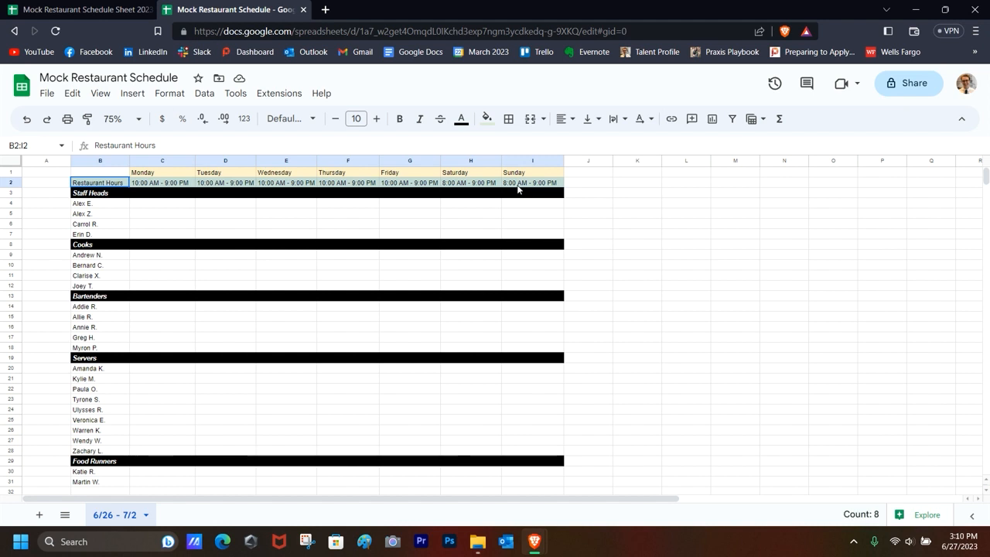
left_click(483, 117)
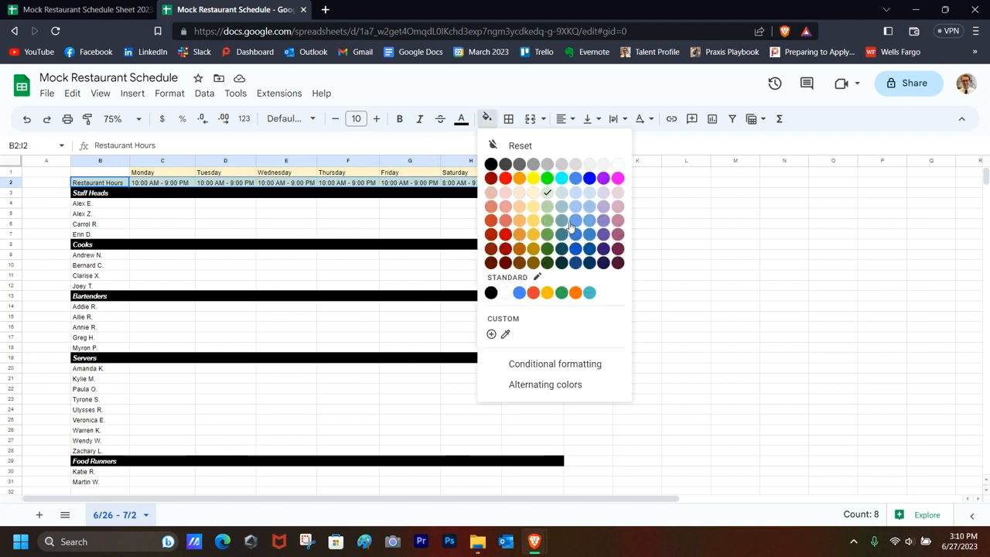
left_click(547, 177)
left_click(275, 236)
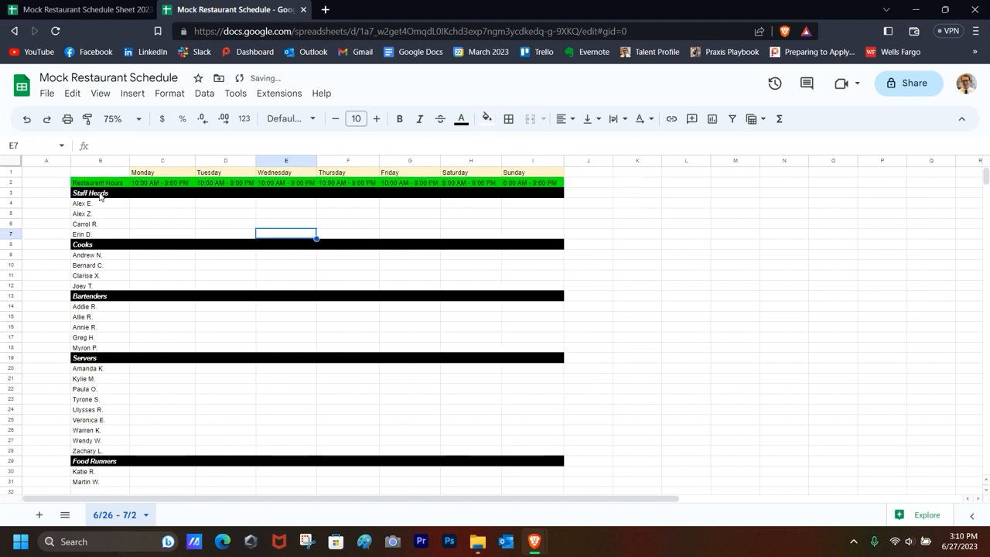
left_click_drag(107, 184, 533, 189)
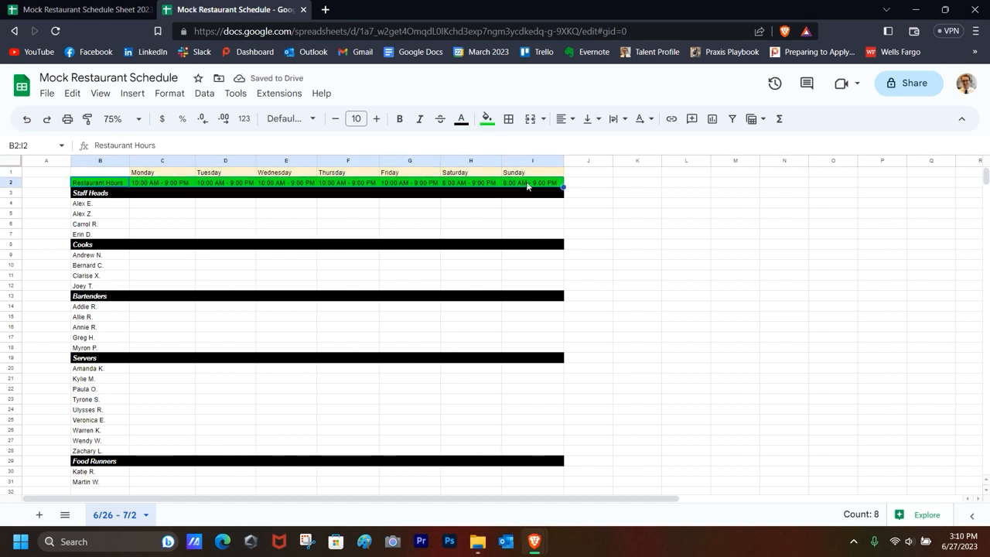
left_click(486, 119)
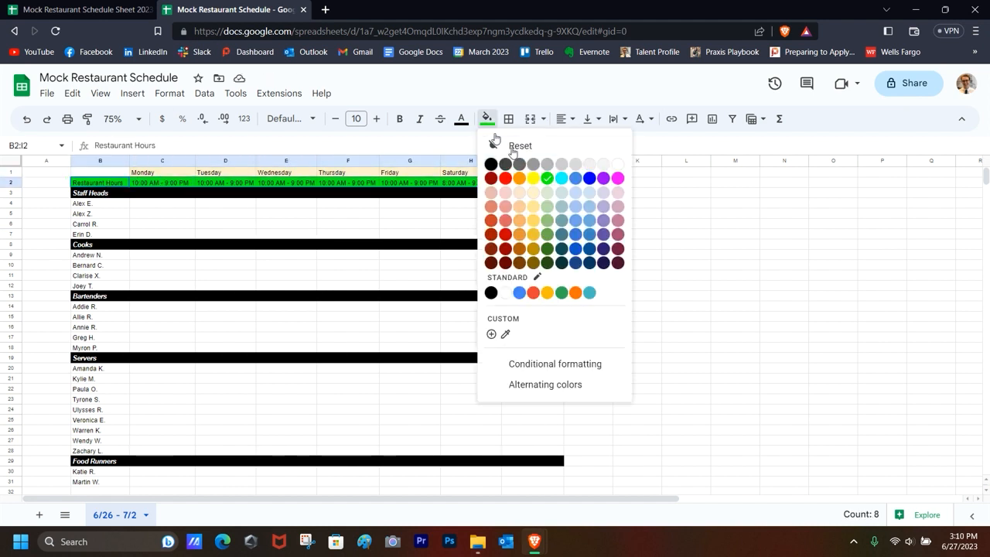
left_click(547, 193)
Fill the staff name cells under Staff Heads, B4:B7, with light red
left_click_drag(90, 205, 93, 234)
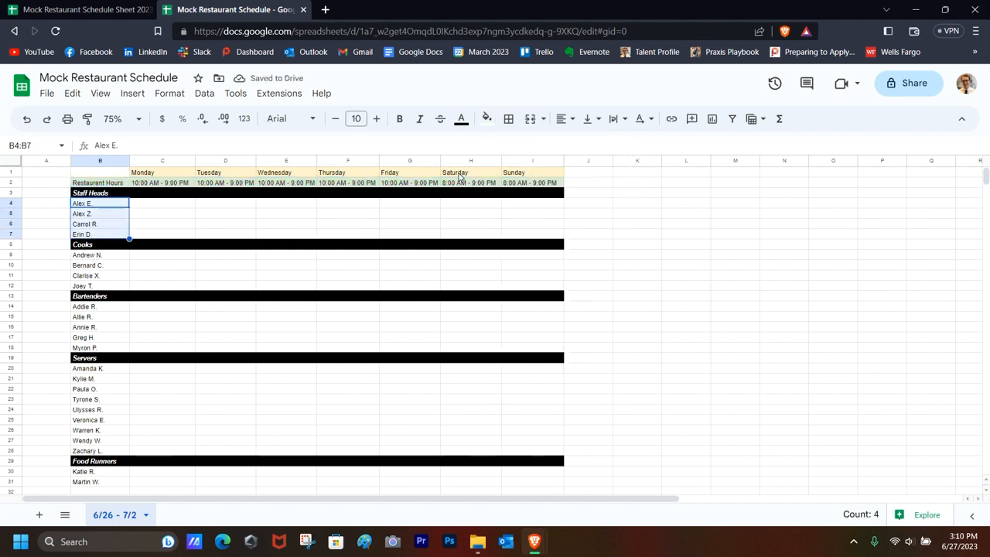
left_click(485, 121)
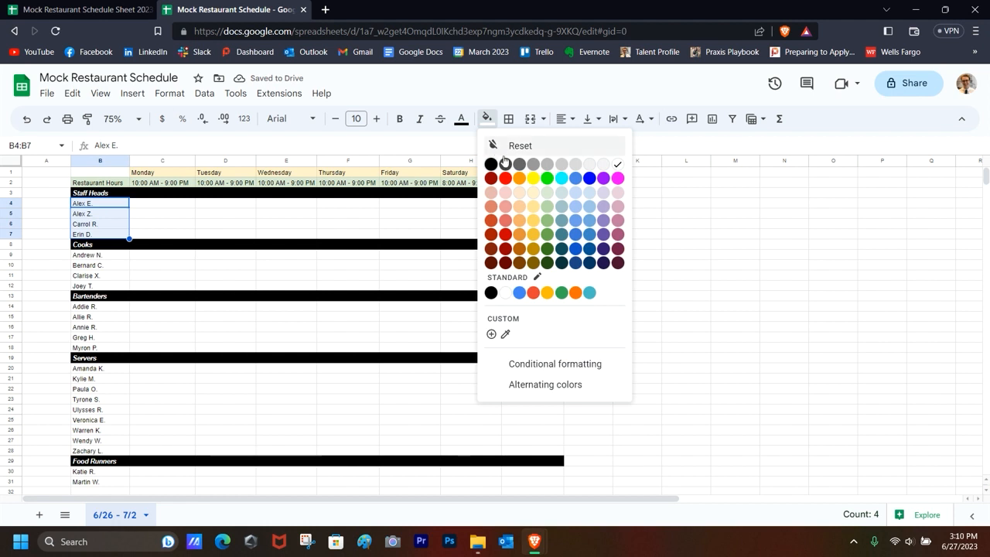
left_click(507, 197)
left_click(317, 286)
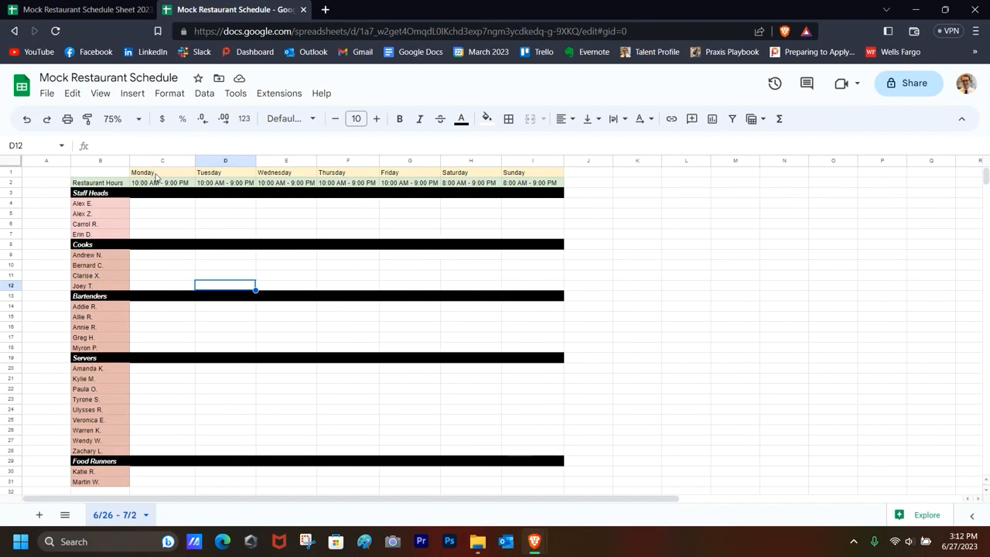
Center the weekday headings in cells C1:I1 horizontally
left_click_drag(157, 174, 519, 176)
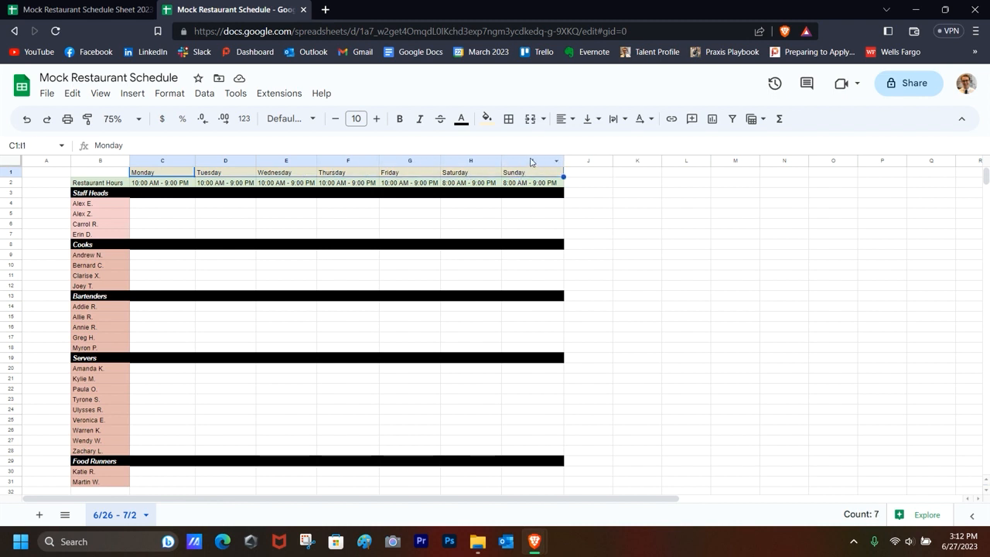
left_click(569, 121)
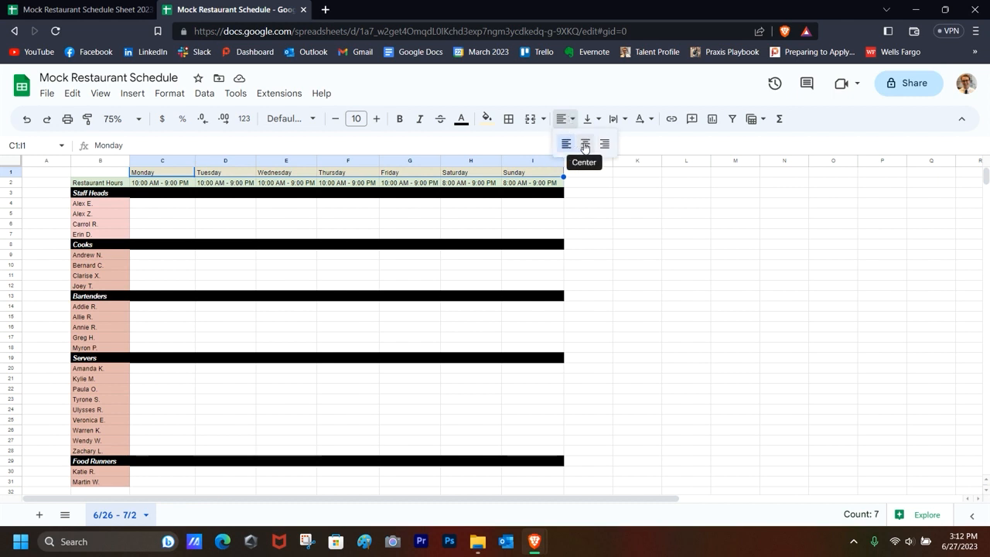
left_click(586, 144)
left_click(563, 120)
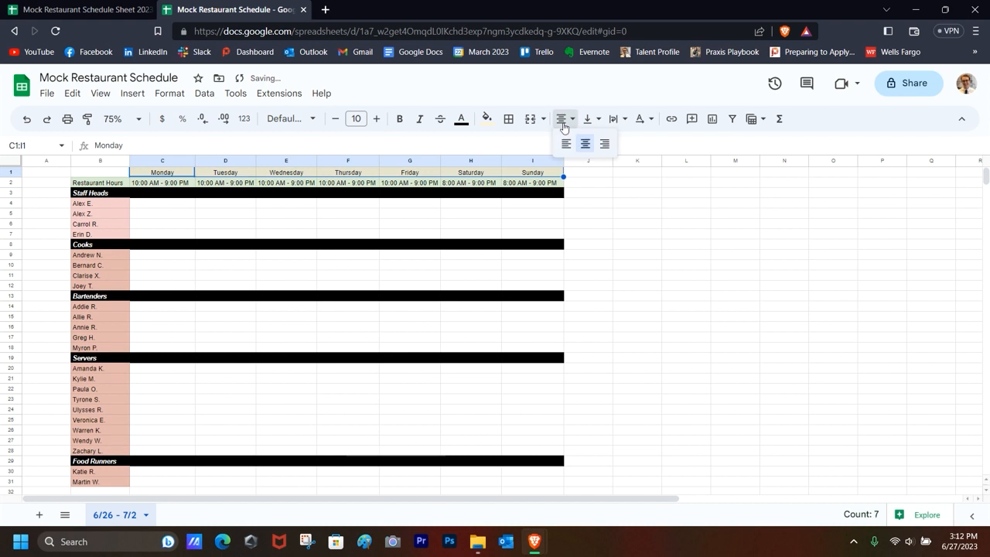
Try right alignment on the weekday headings in C1:I1 and return them to horizontal centering
left_click(603, 145)
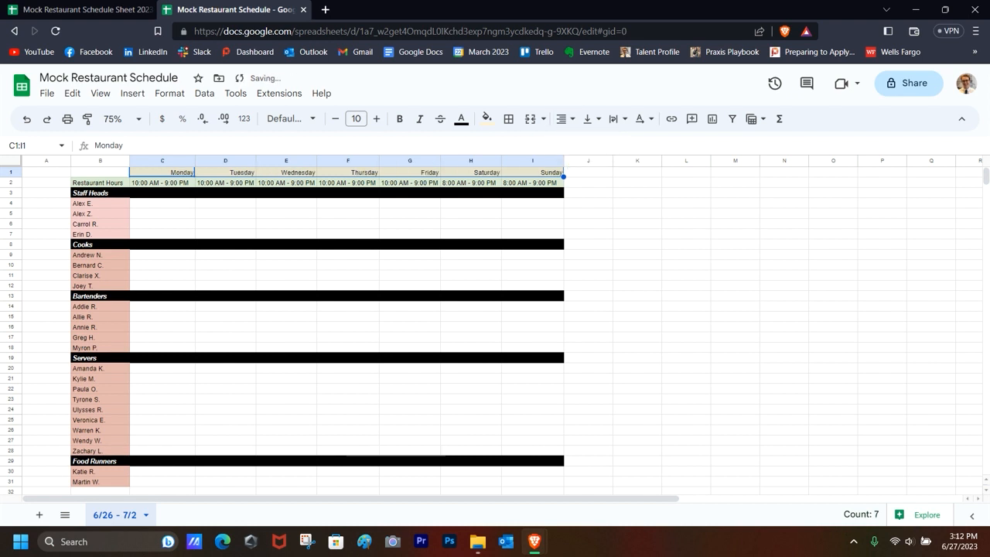
left_click(563, 119)
left_click(586, 144)
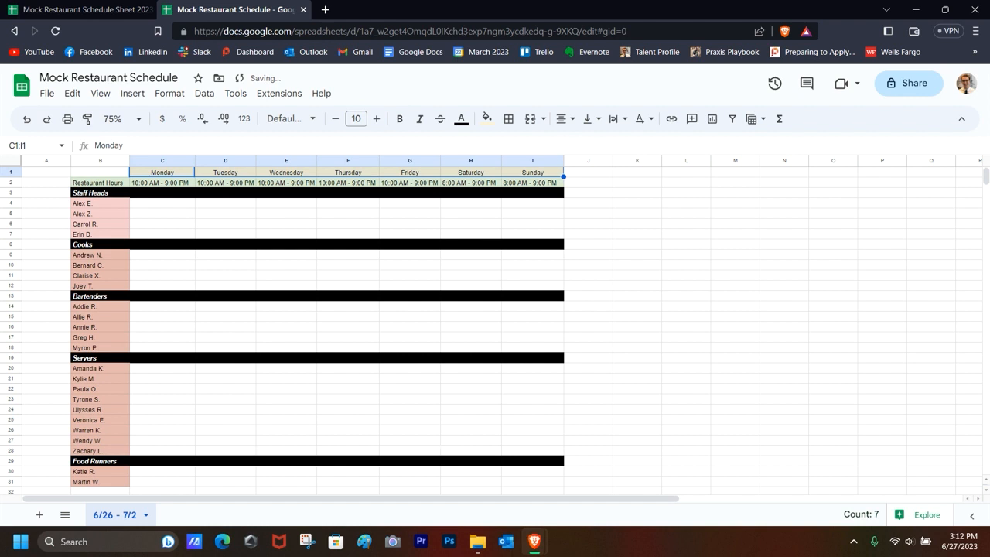
Make the weekday headings in C1:I1 bold and align them vertically to the middle
left_click(399, 120)
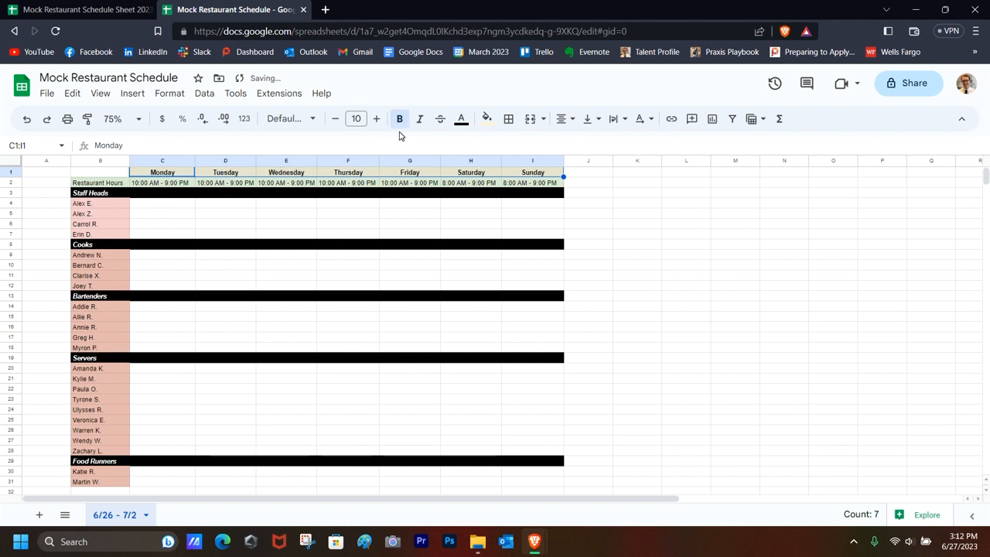
left_click(597, 118)
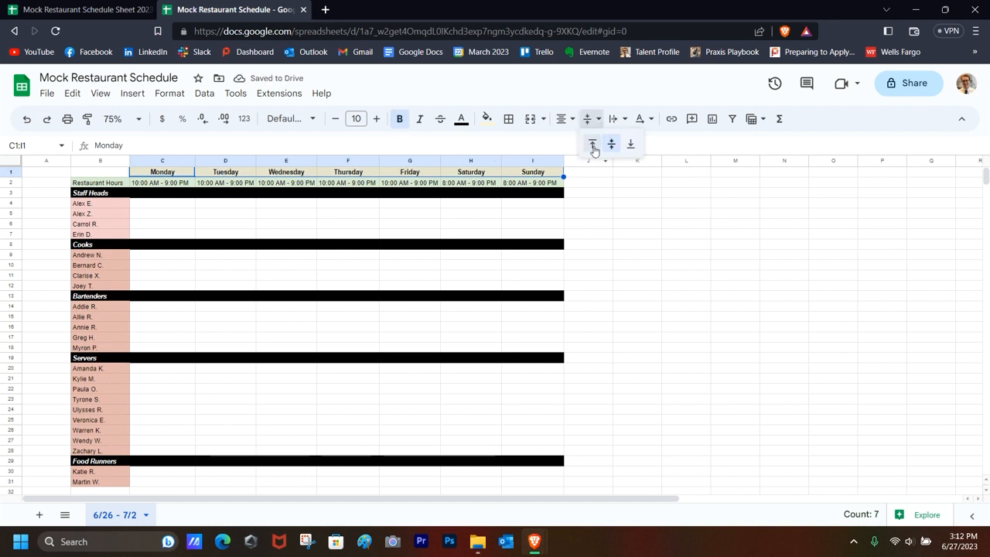
left_click(592, 139)
left_click(600, 120)
left_click(611, 144)
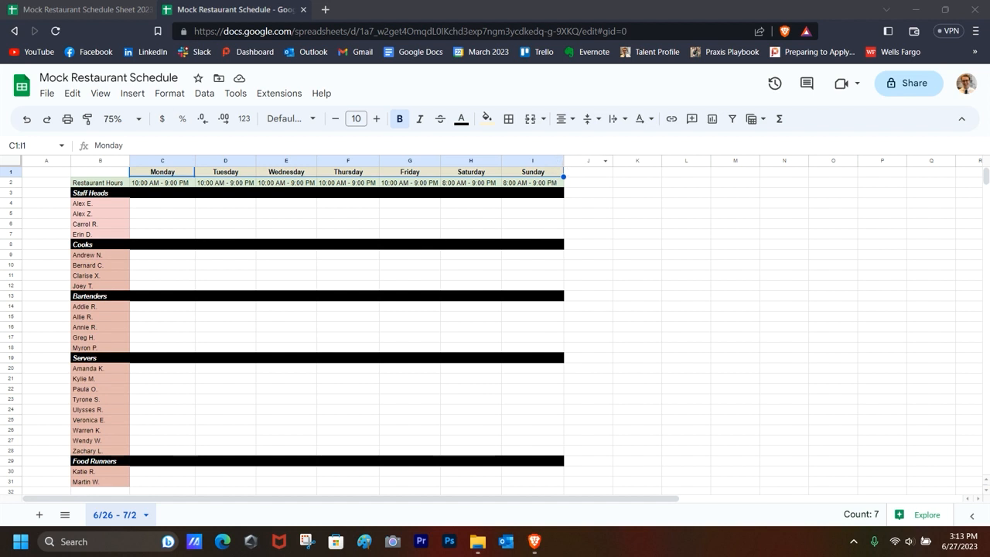
left_click(672, 119)
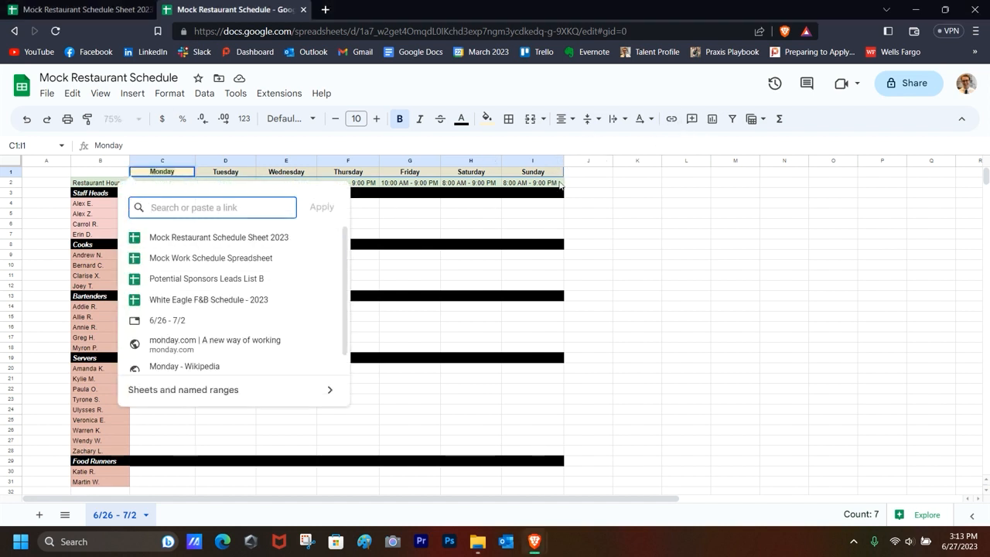
key("Escape")
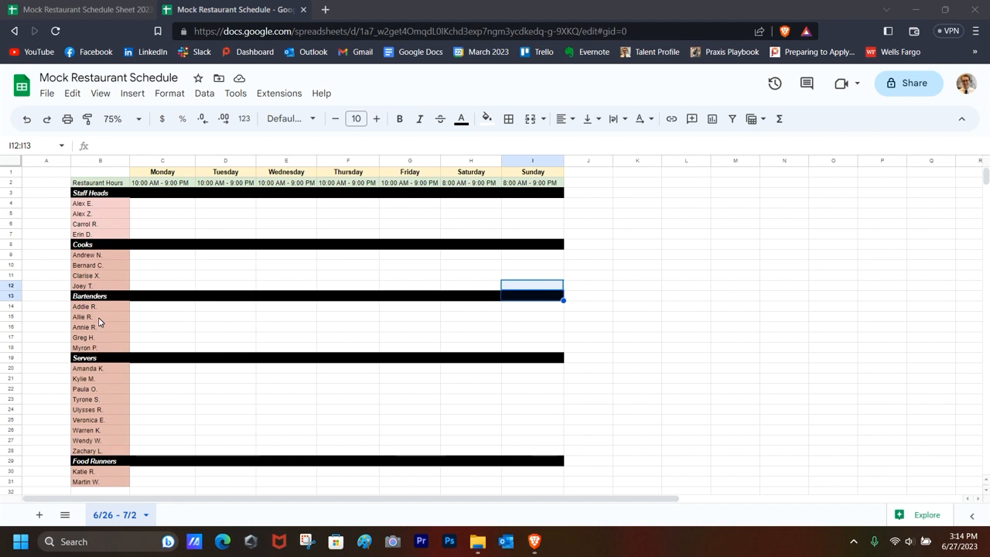
Try a strikethrough on the server name in B22 and undo it
scroll(99, 322, "down", 2)
scroll(99, 329, "up", 2)
scroll(100, 335, "down", 2)
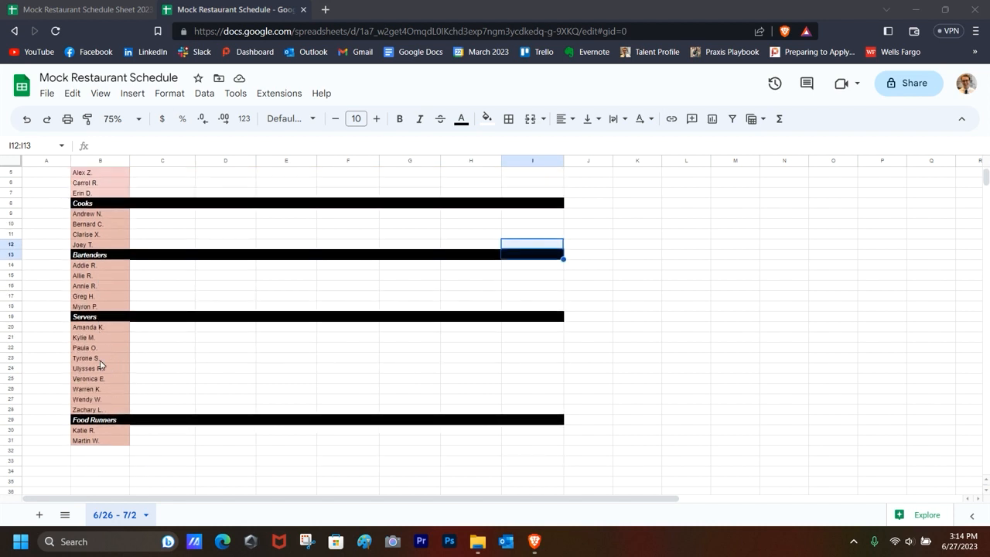
left_click(101, 360)
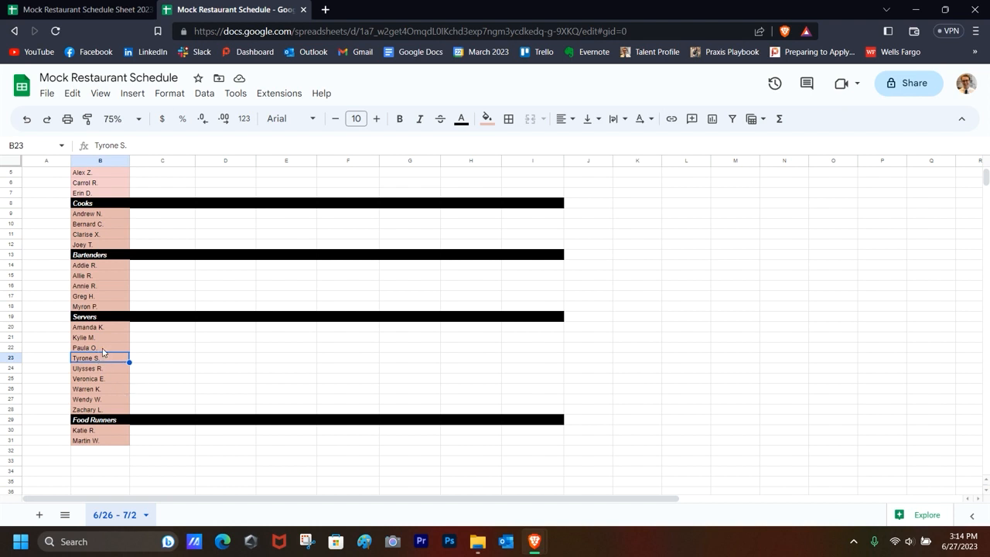
left_click(103, 350)
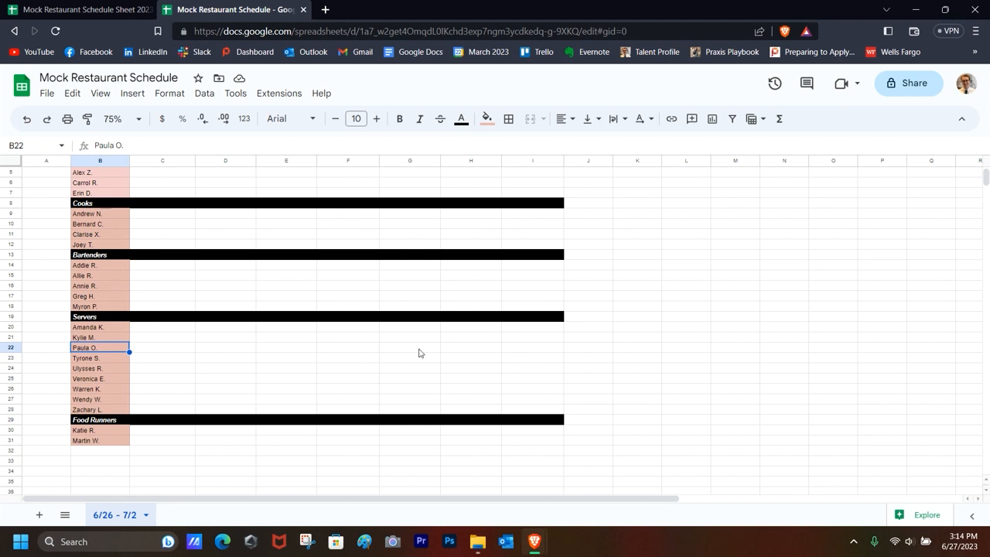
left_click(440, 120)
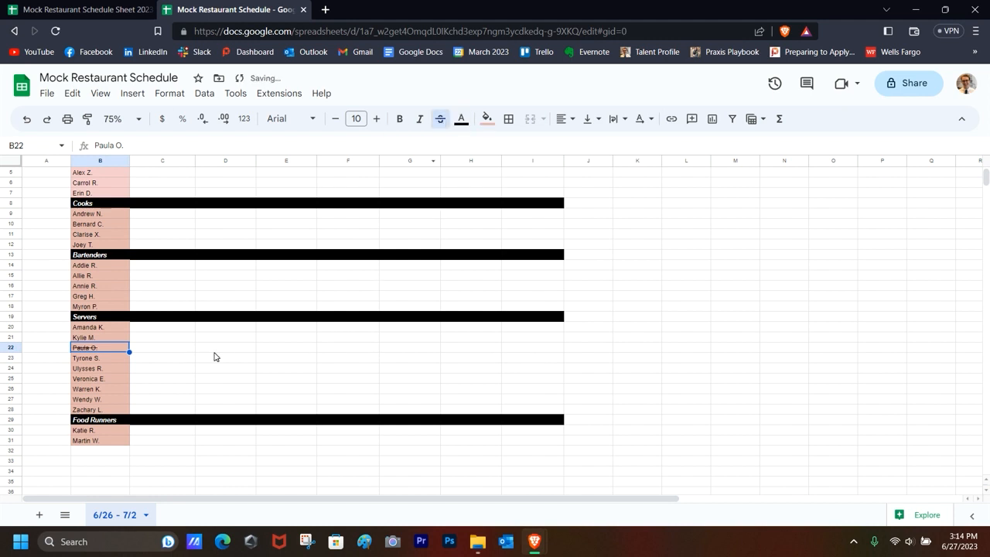
left_click(214, 352)
left_click_drag(93, 347, 163, 351)
left_click(108, 348)
key("ctrl+z")
Try filling the B22 name across to I22 with row 22 struck through, and undo both changes
scroll(155, 363, "up", 2)
left_click_drag(138, 393, 530, 393)
left_click(100, 395)
left_click_drag(129, 393, 526, 396)
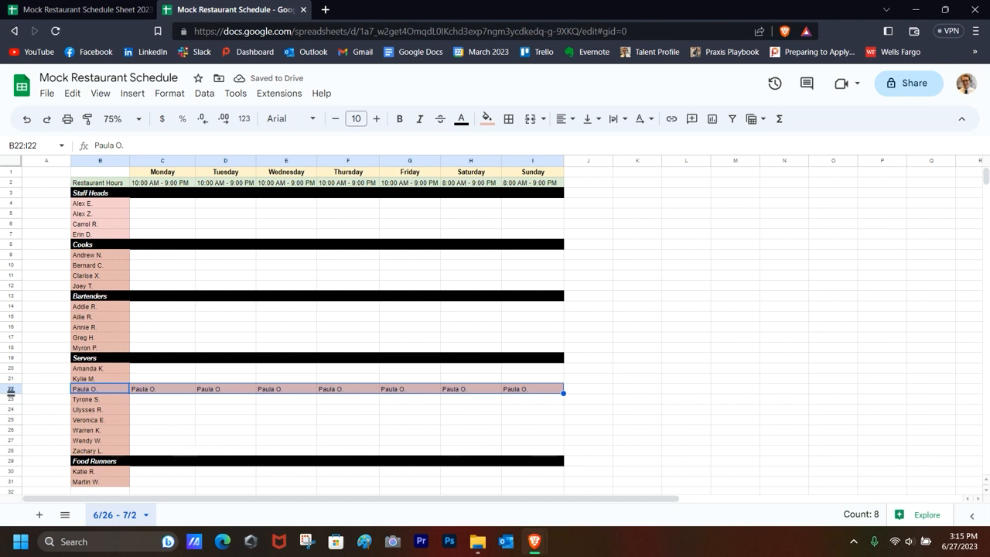
left_click(10, 391)
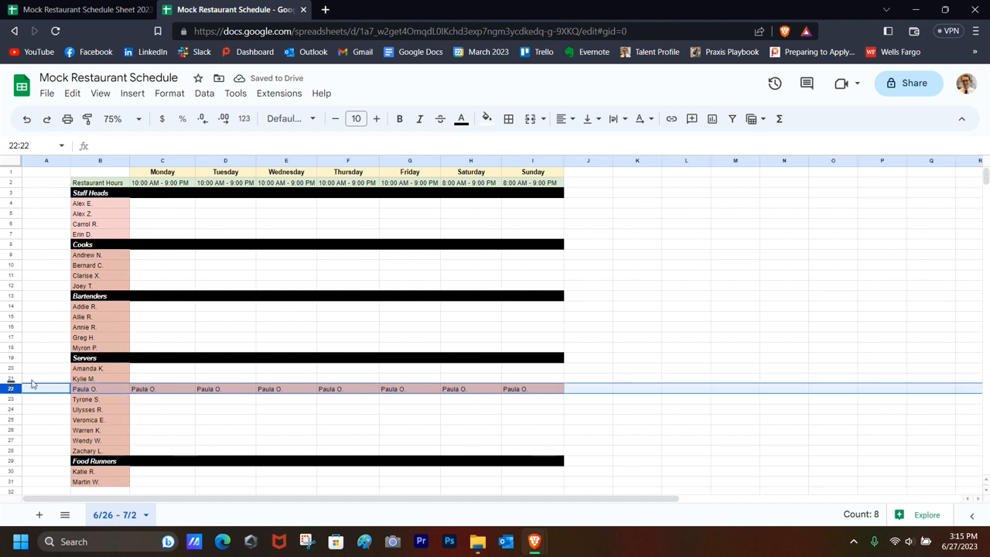
left_click(440, 118)
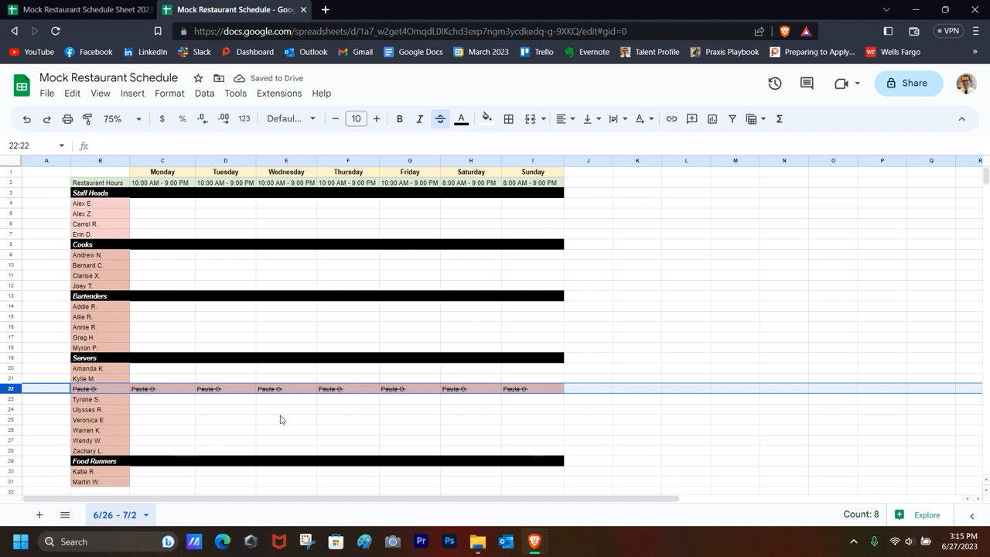
left_click(444, 119)
key("ctrl+z")
key("ctrl+z")
key("ctrl+z")
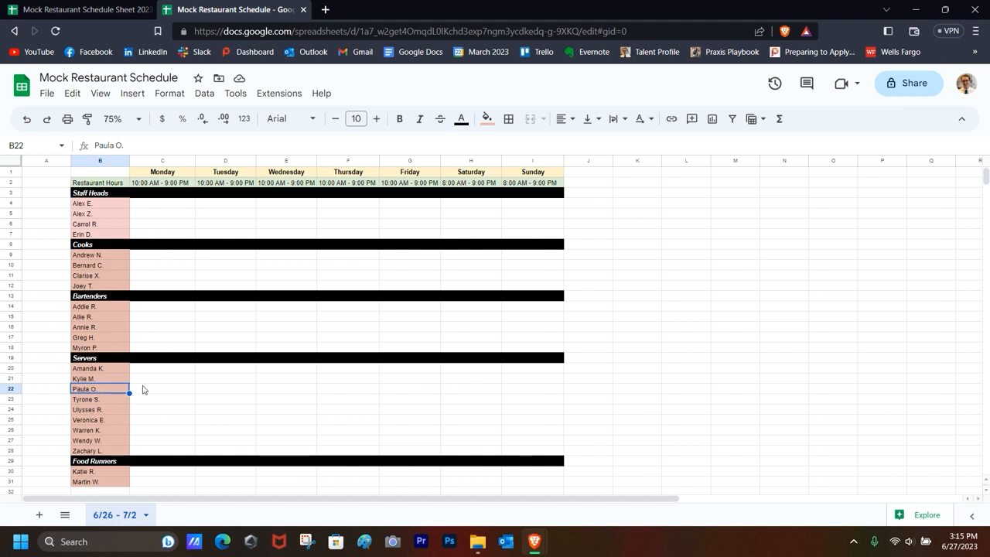
Try deleting only cell B22 under Servers, shifting the cells below it up
right_click(96, 391)
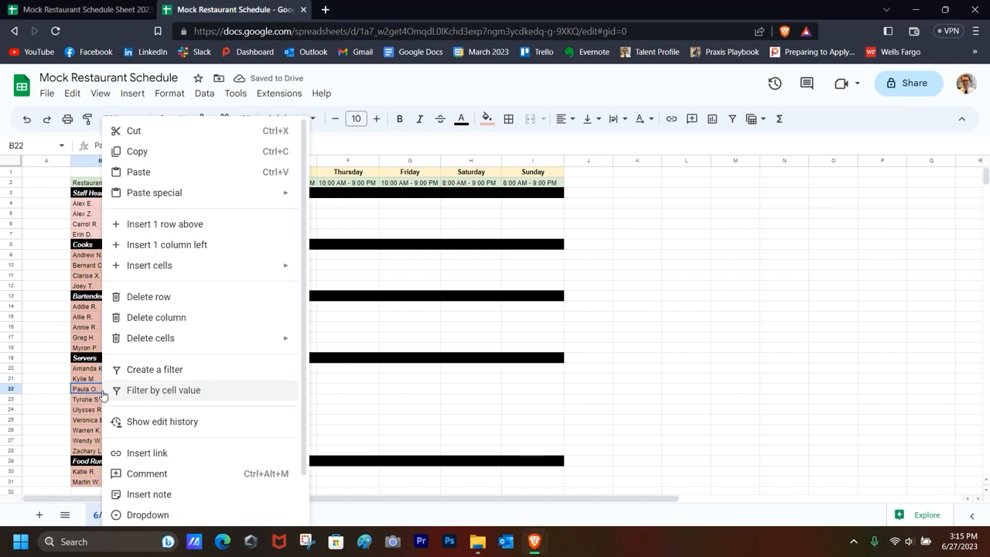
mouse_move(147, 339)
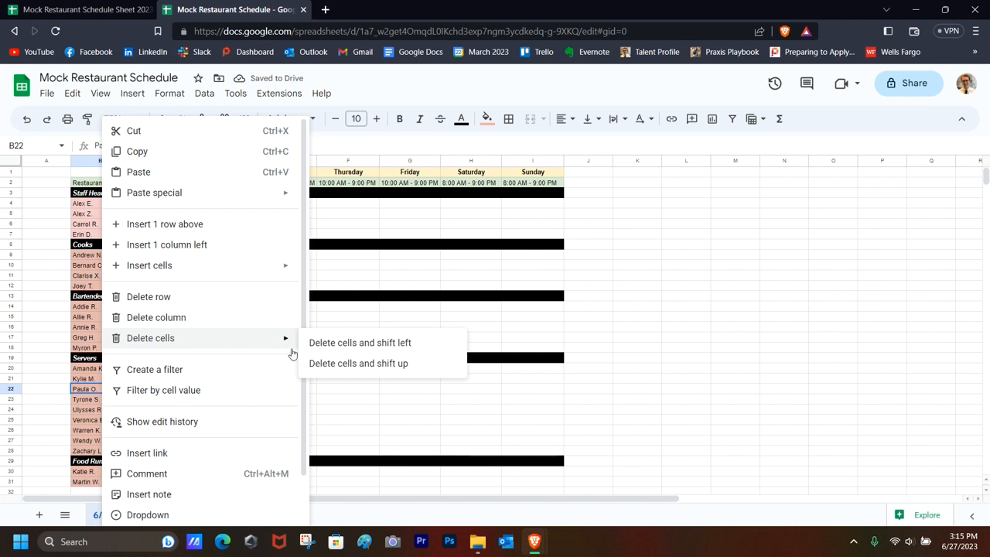
left_click(356, 364)
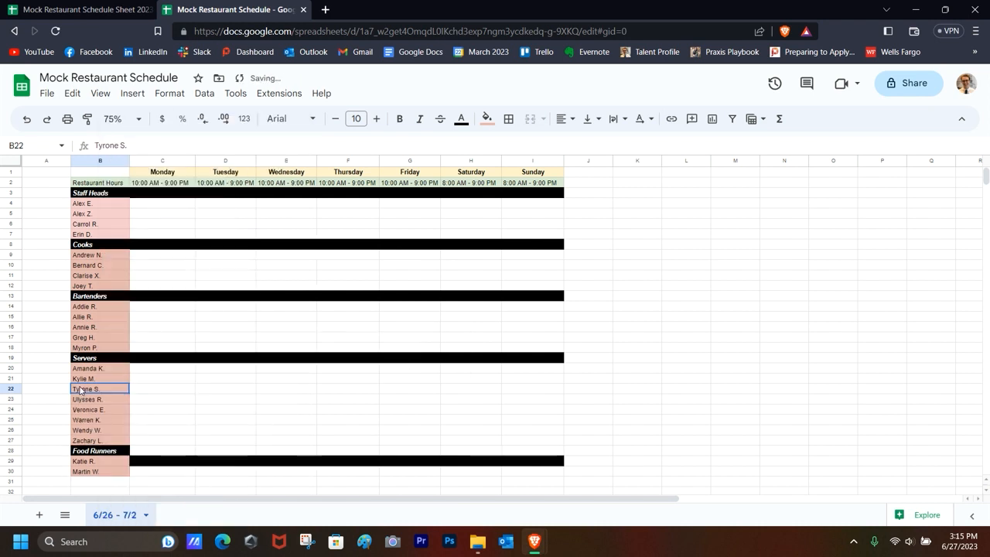
scroll(85, 399, "down", 1)
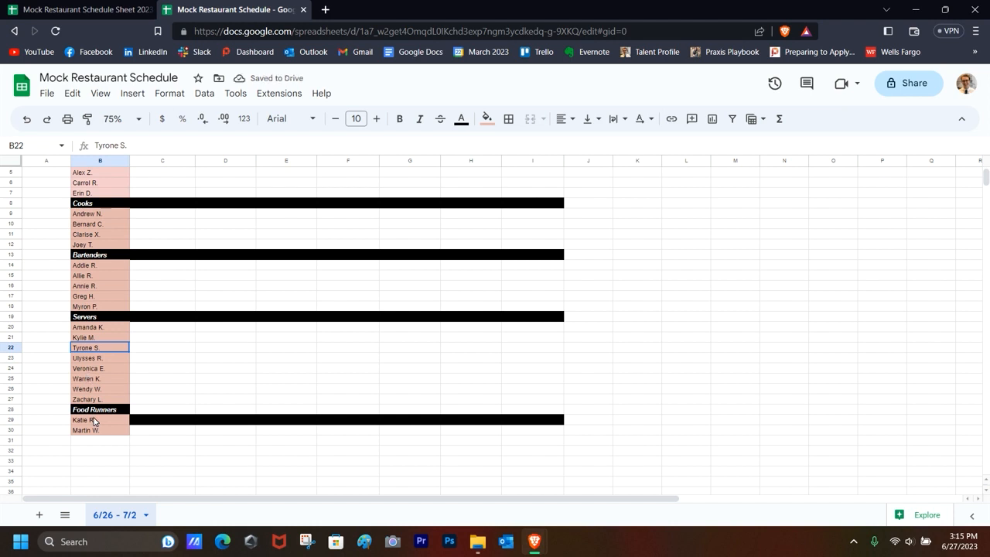
Delete the whole of row 22 to remove that server from the schedule
right_click(10, 347)
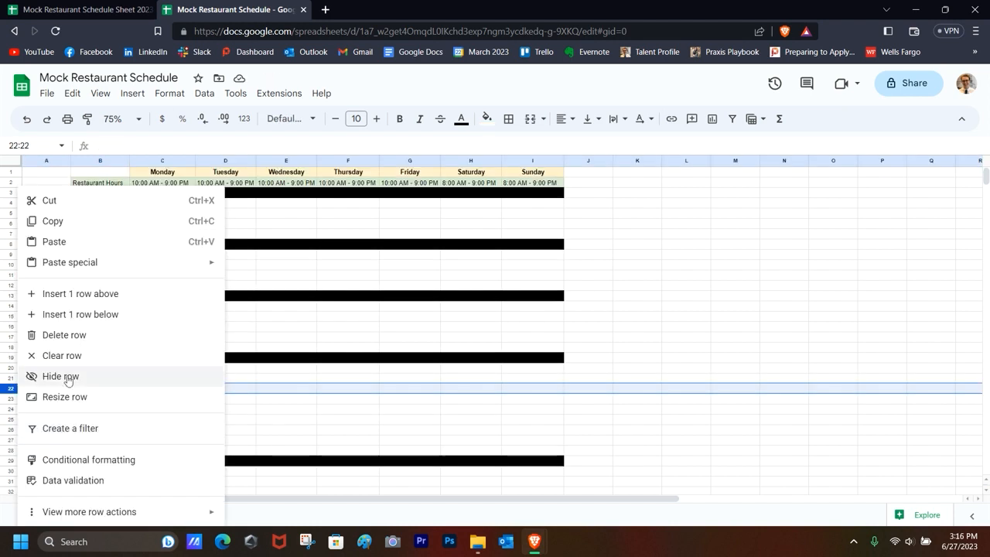
left_click(309, 422)
left_click(110, 391)
right_click(111, 390)
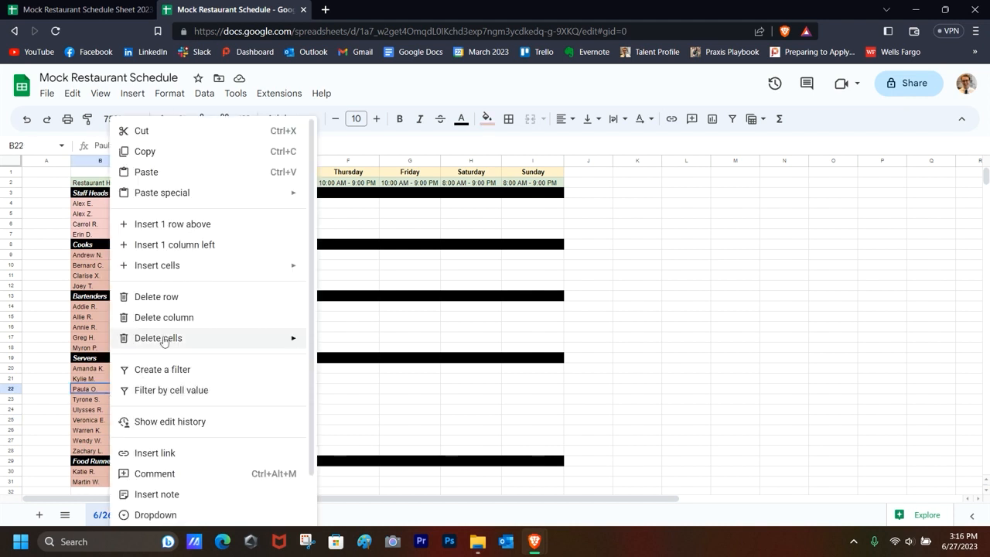
left_click(180, 298)
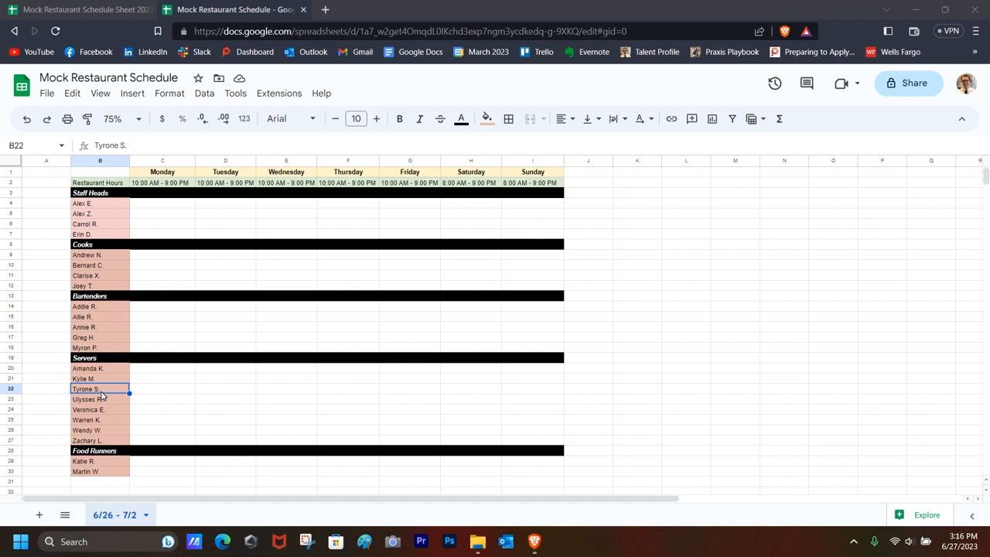
Insert one row above row 22 under Servers and enter the new server's name in B22
right_click(102, 395)
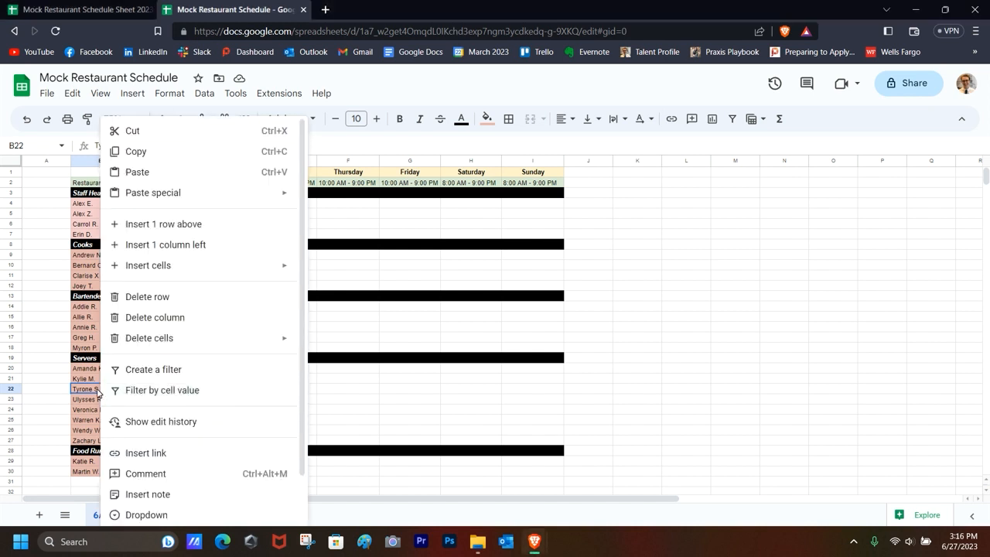
left_click(99, 393)
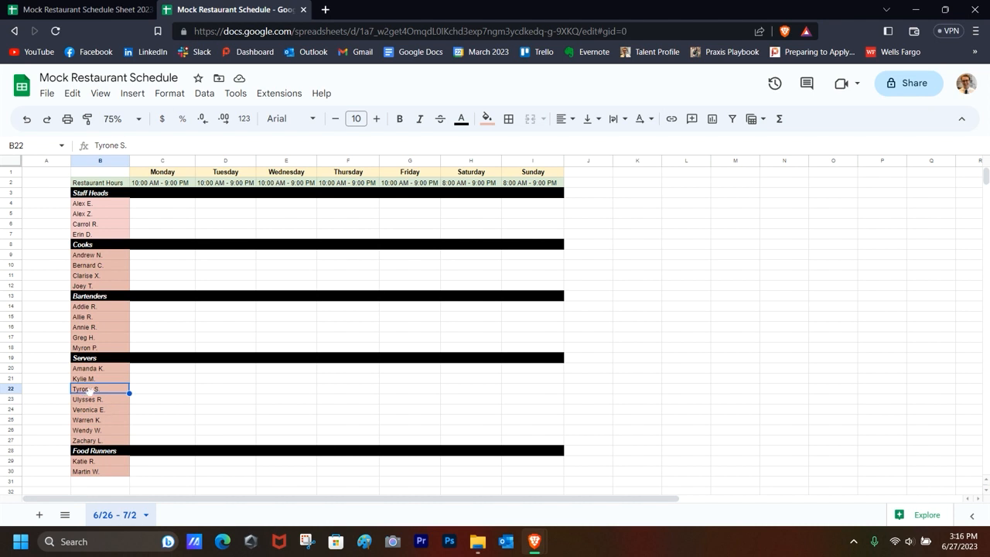
right_click(90, 392)
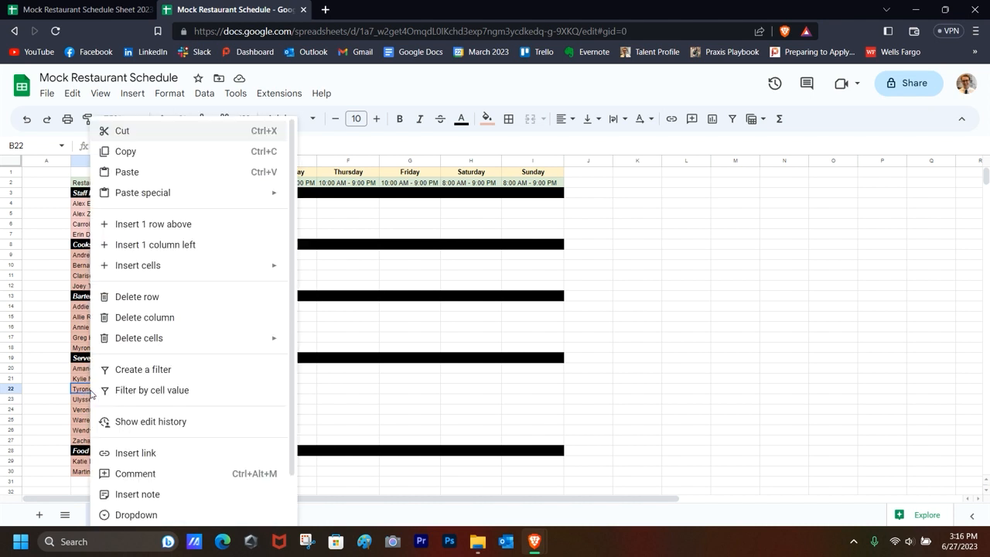
left_click(194, 226)
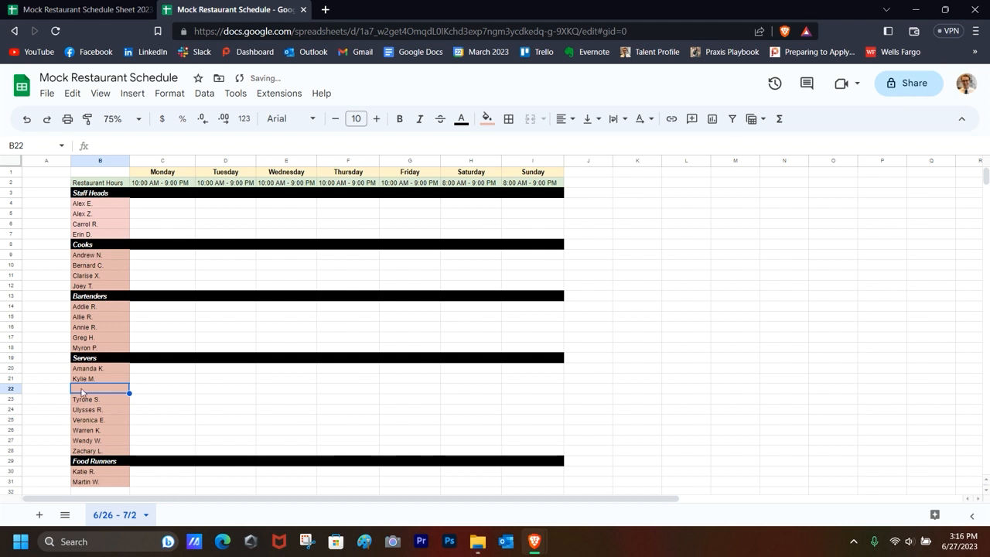
type("Tyler T.")
left_click(471, 429)
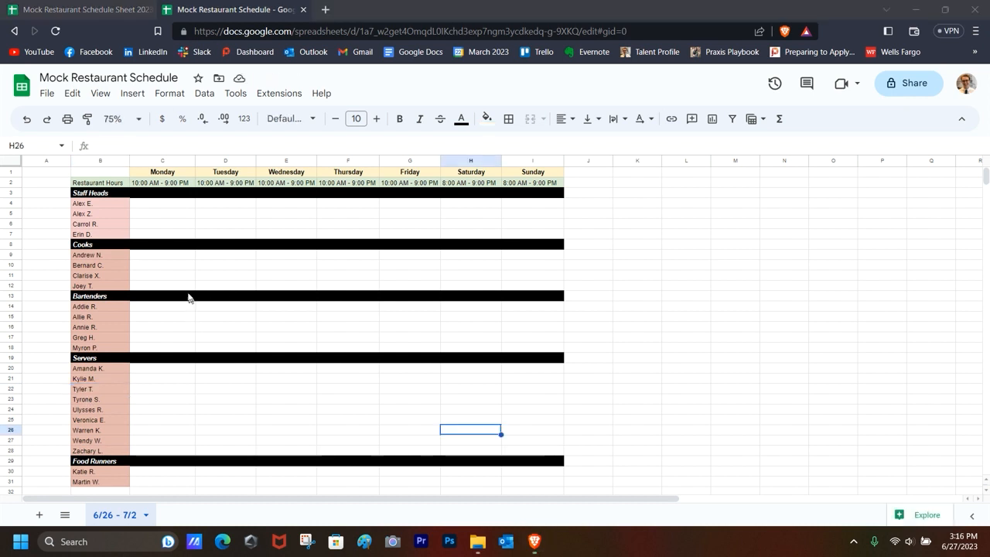
mouse_move(166, 205)
left_mouse_down()
mouse_move(532, 217)
mouse_move(537, 235)
left_mouse_up()
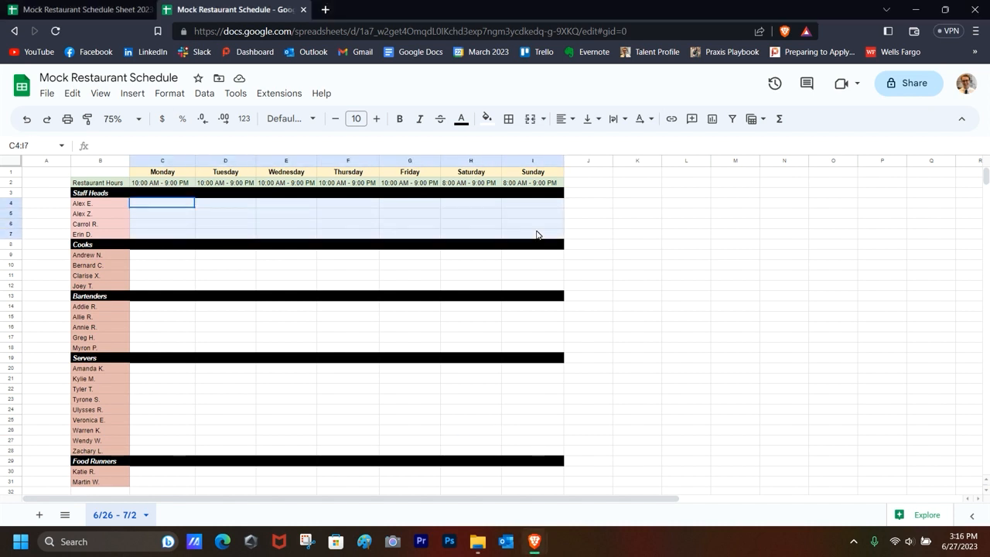
left_click(374, 204)
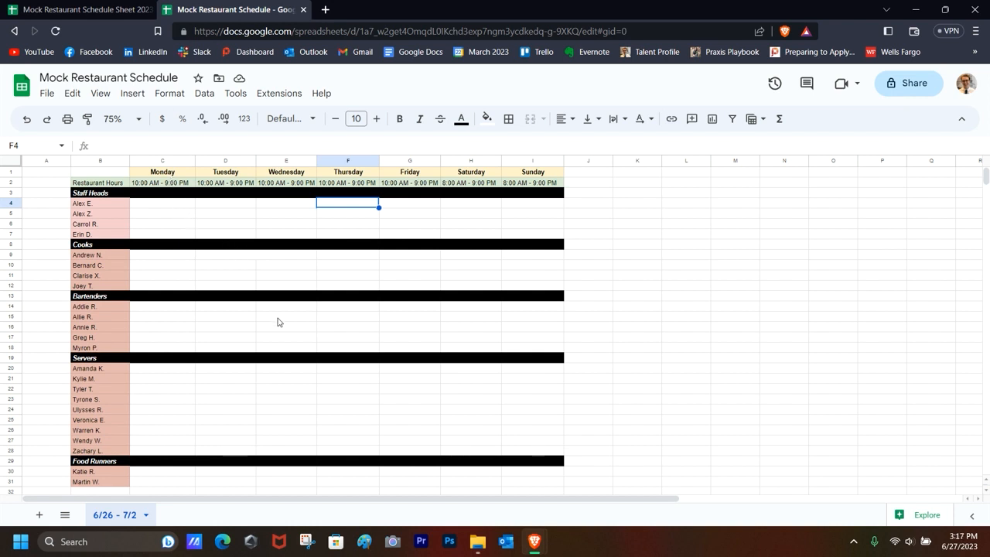
left_click(544, 286)
left_click_drag(542, 291, 595, 289)
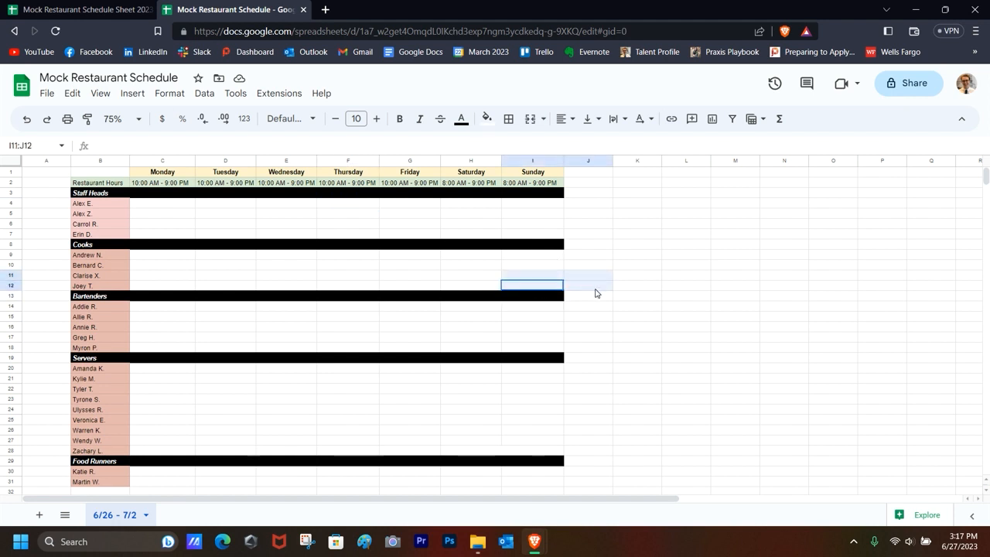
left_click(582, 246)
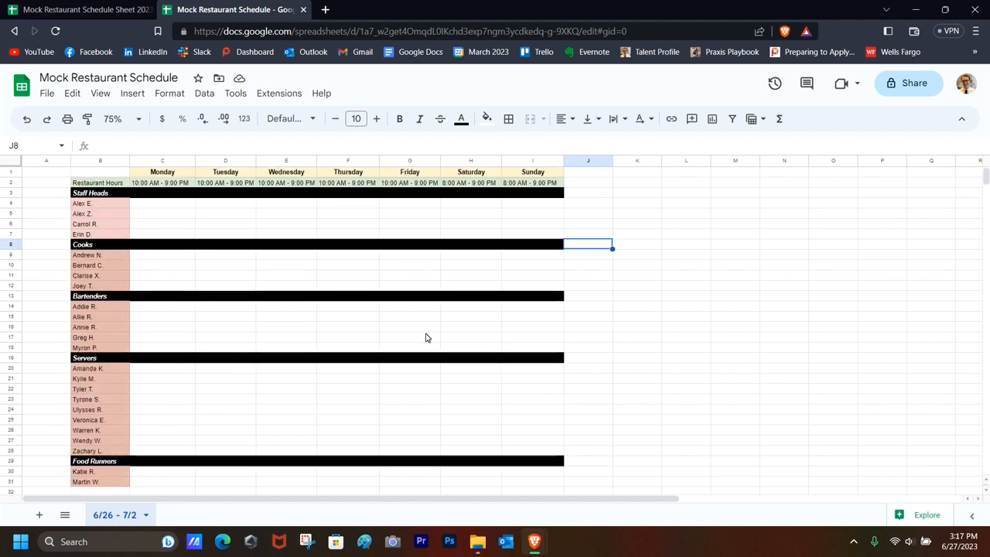
Try the outer, left and bottom border options on cell H10
left_click(488, 264)
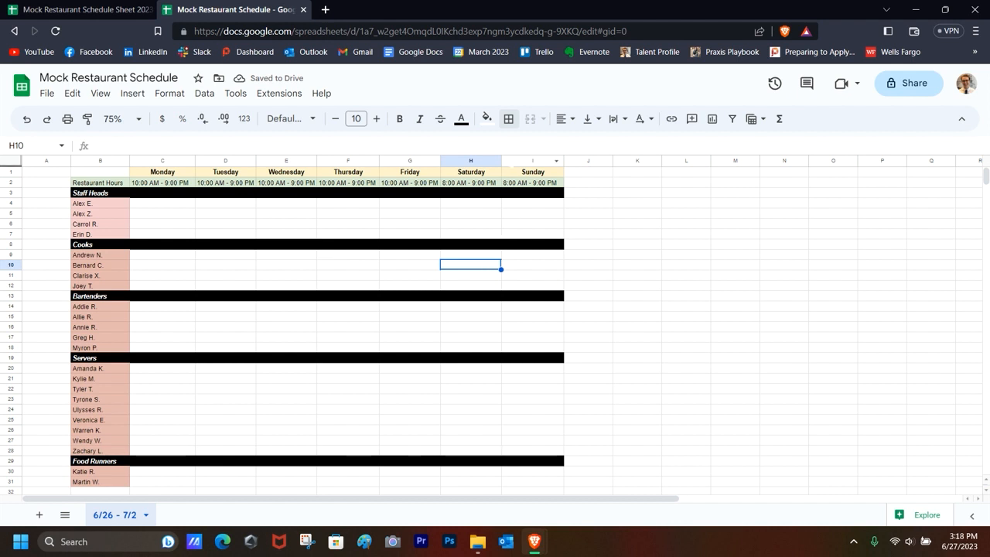
left_click(509, 119)
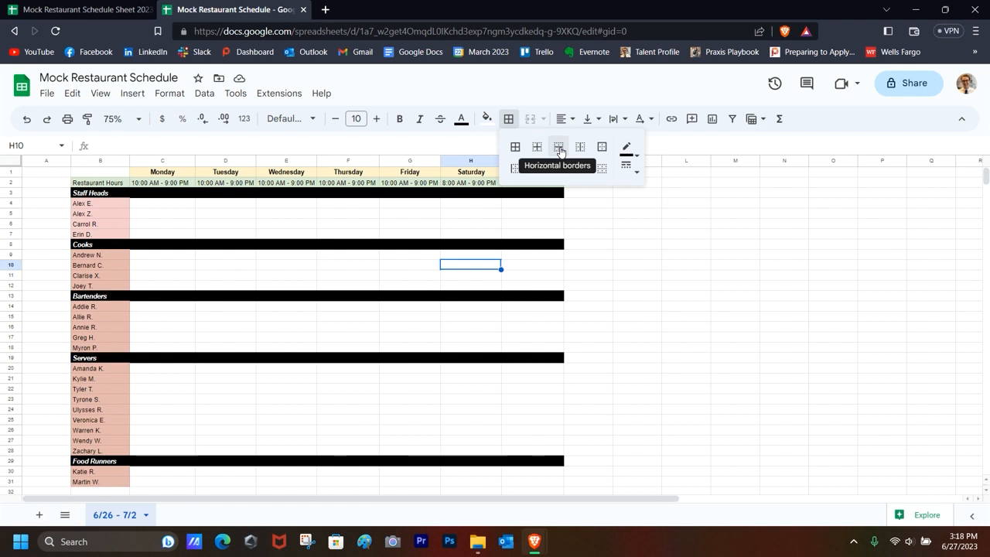
left_click(602, 146)
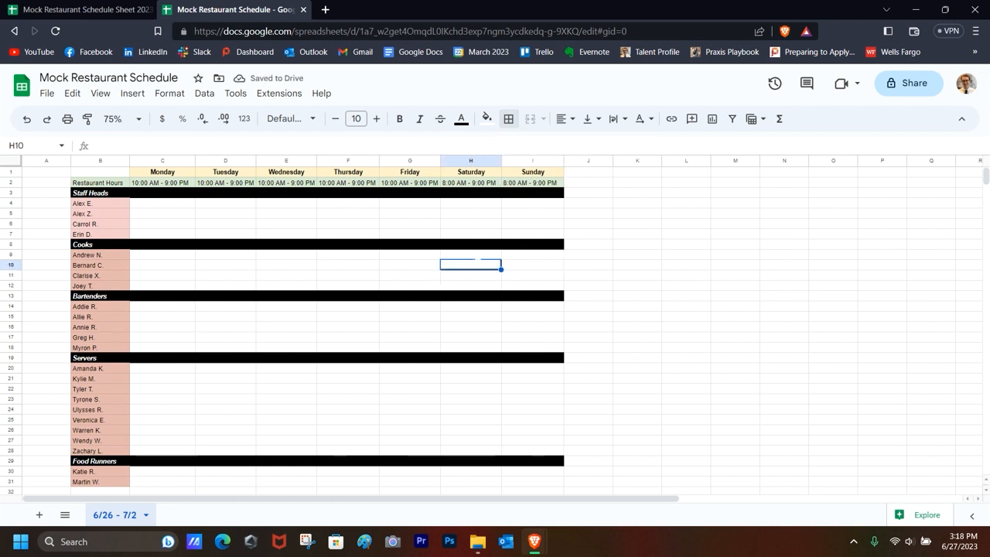
left_click(508, 120)
left_click(517, 168)
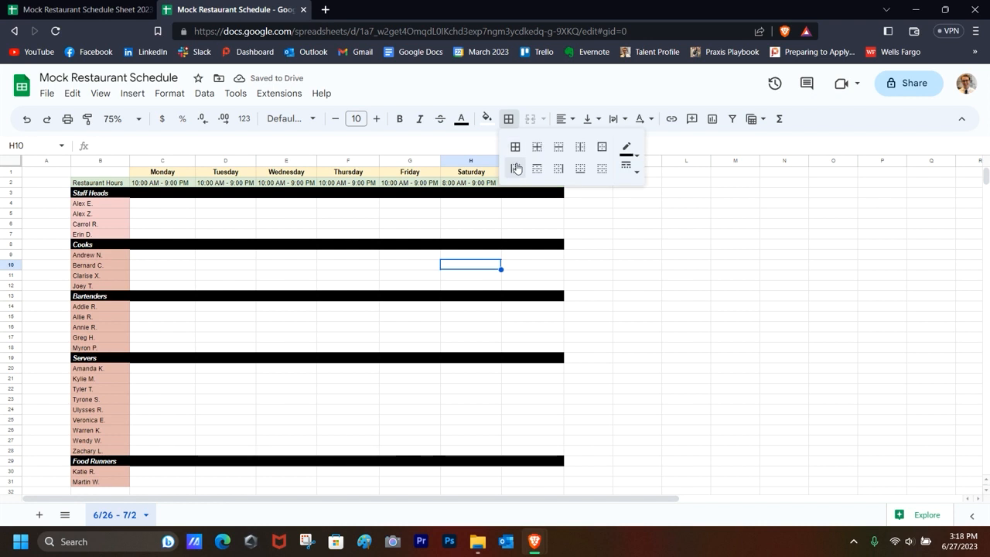
left_click(405, 275)
left_click(449, 267)
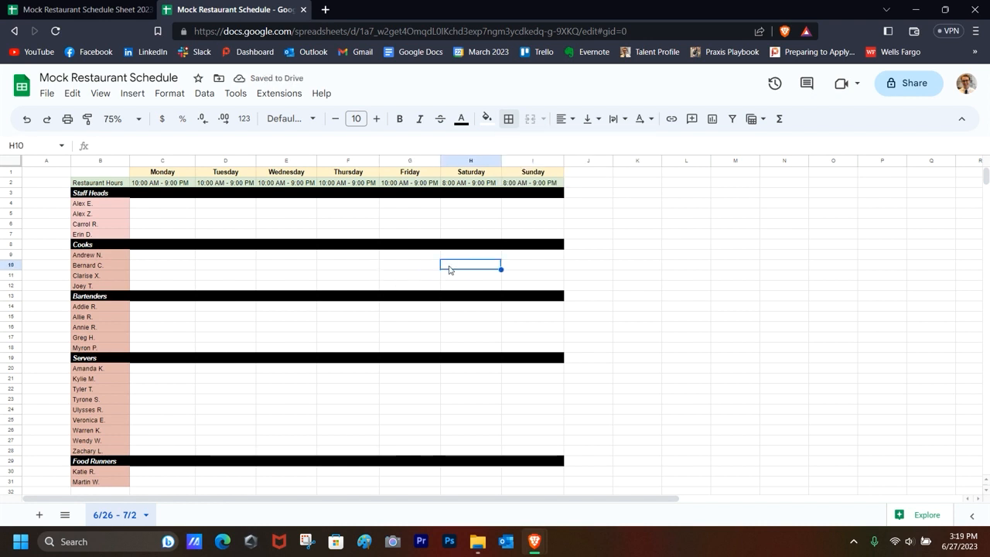
left_click(508, 119)
left_click(579, 170)
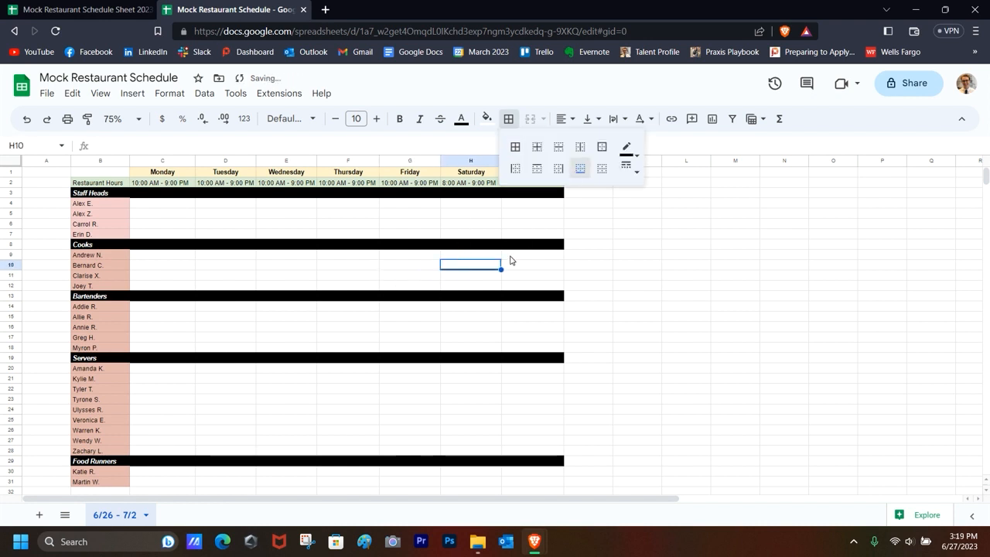
Try inner borders on the range G10:I11, inspect the cells, and undo them
left_click_drag(405, 267, 562, 281)
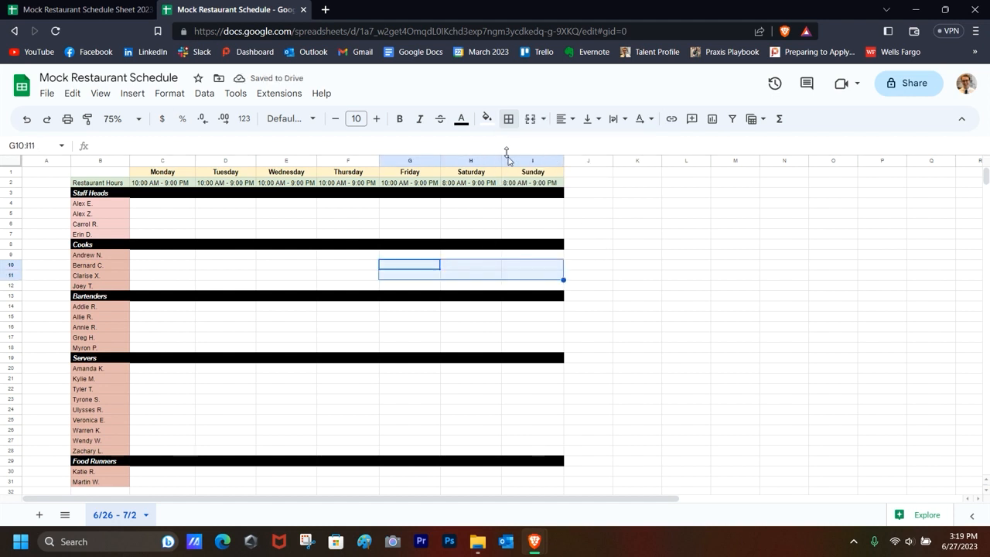
left_click(508, 119)
left_click(537, 146)
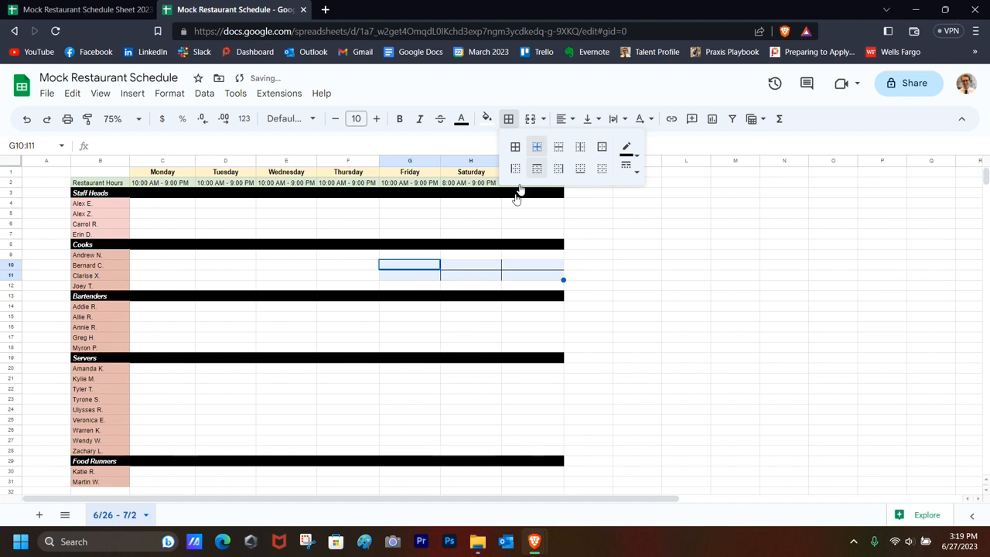
left_click(478, 277)
left_click(402, 274)
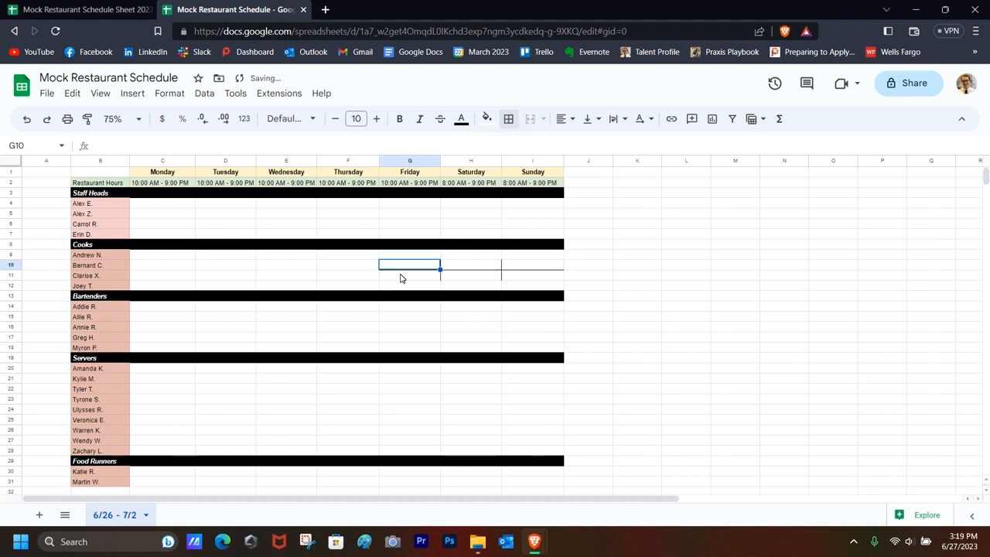
left_click(464, 279)
left_click(508, 280)
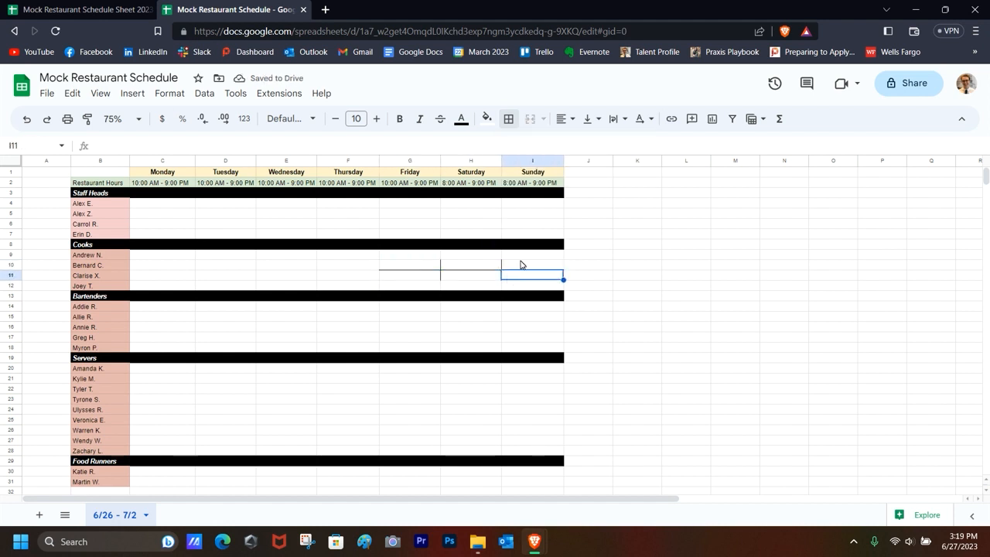
key("ctrl+z")
Try outer borders on the range G10:I11 and undo them
left_click(508, 119)
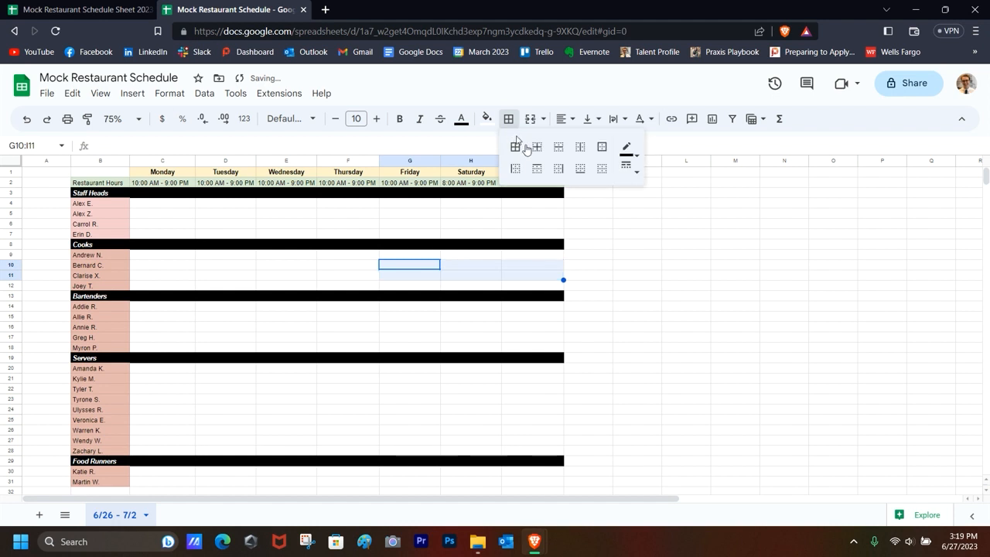
left_click(602, 147)
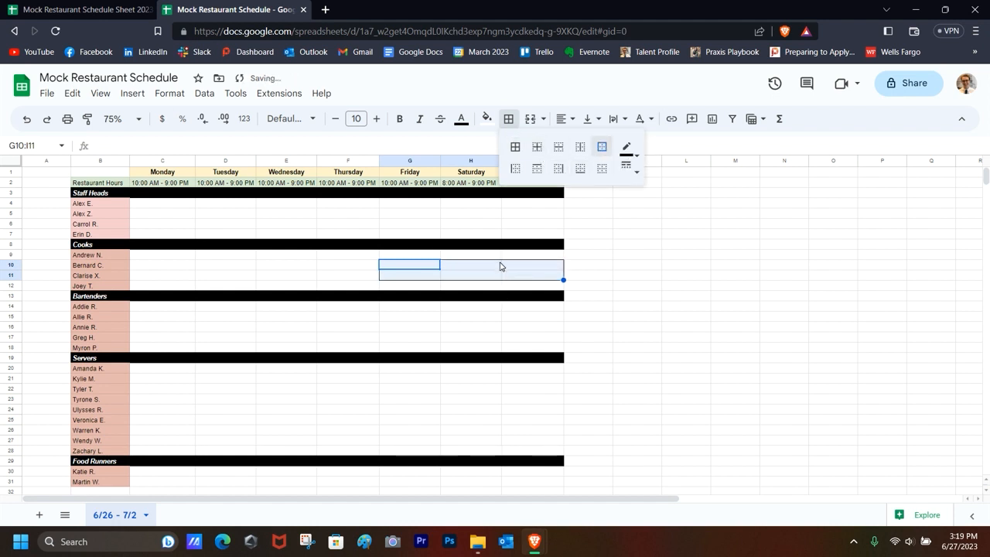
key("ctrl+z")
Apply all borders to G10:I11, try clearing them, and undo the clearing
left_click(508, 119)
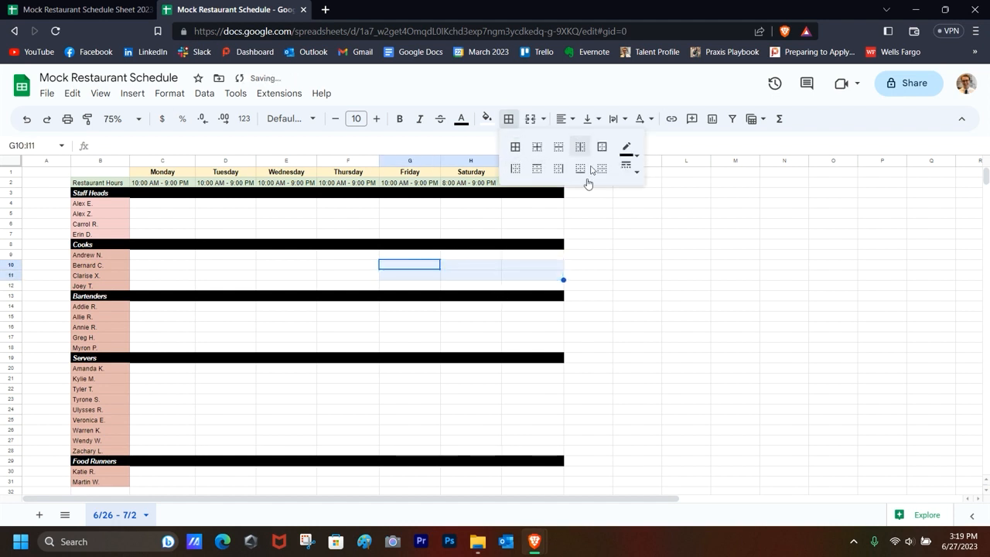
left_click(516, 146)
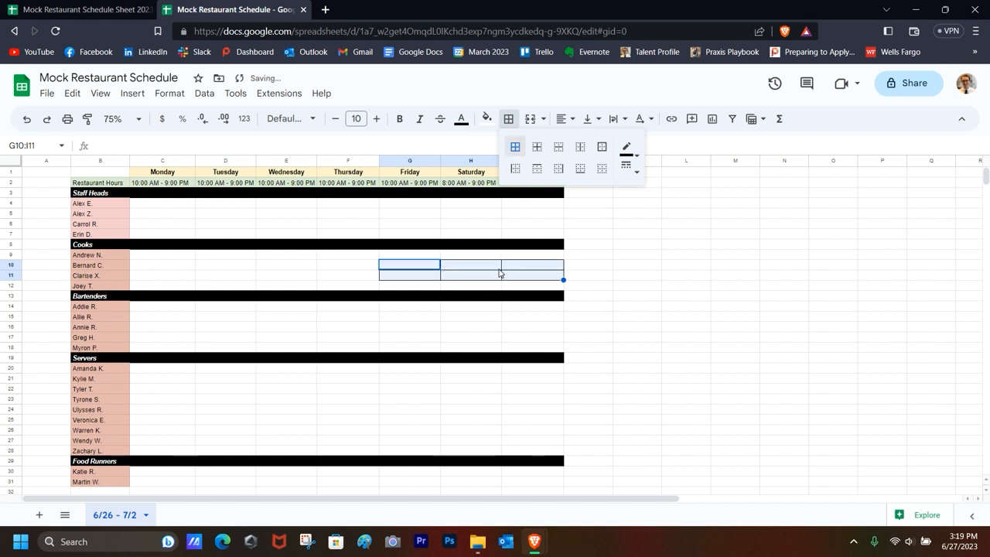
left_click(602, 175)
key("ctrl+z")
Try the thick solid and then the dotted line style on the borders of G10:I11
left_click(627, 168)
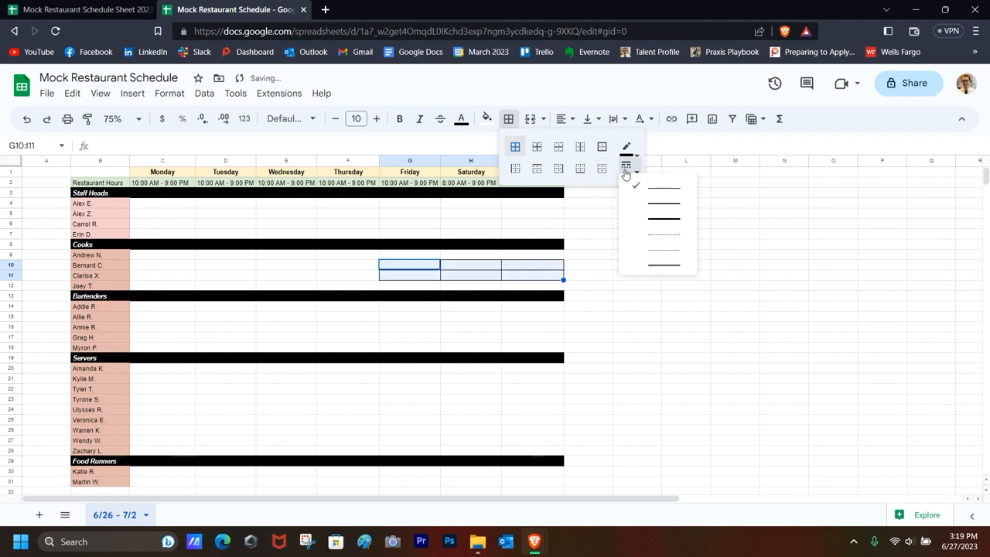
left_click(660, 216)
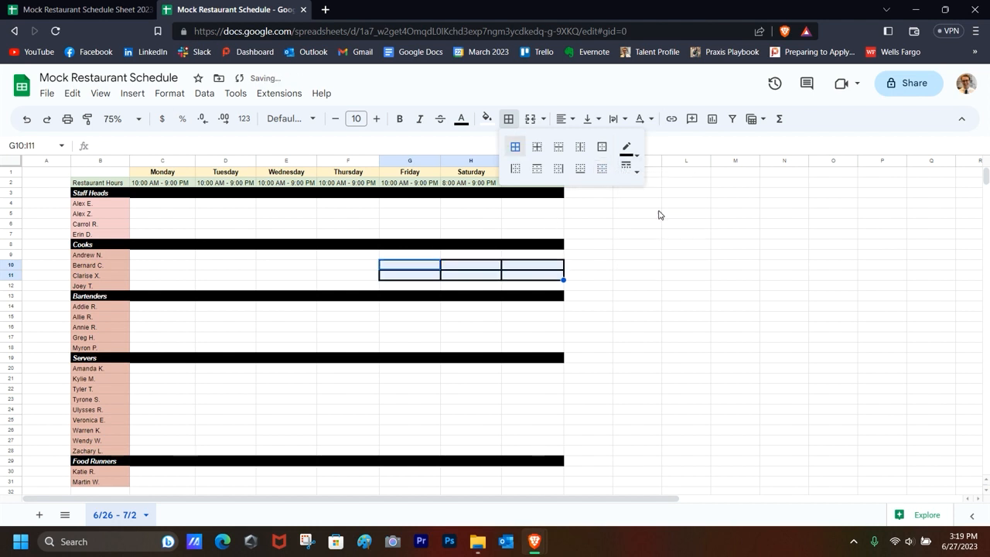
left_click(628, 169)
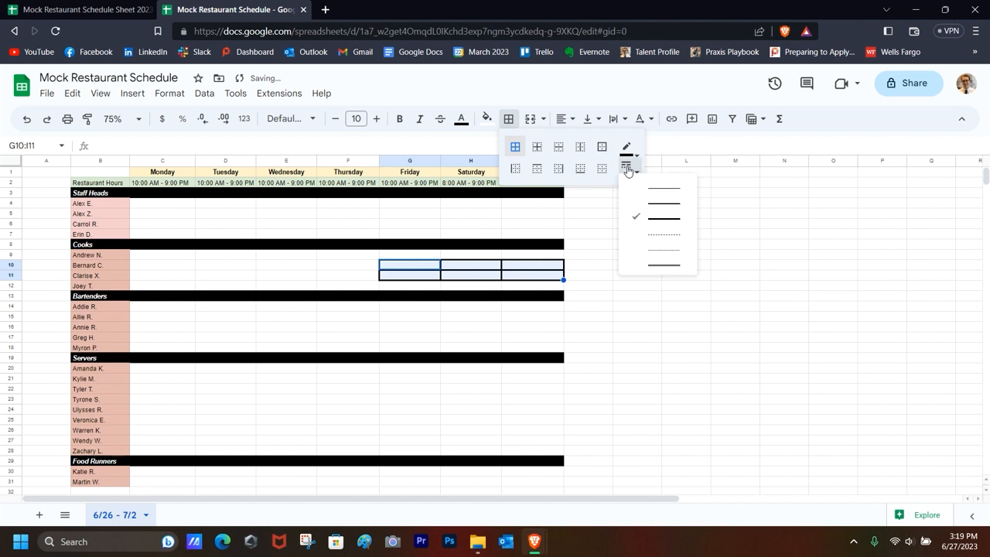
left_click(659, 239)
Try blue and then dark red as the border colour of G10:I11
left_click(627, 160)
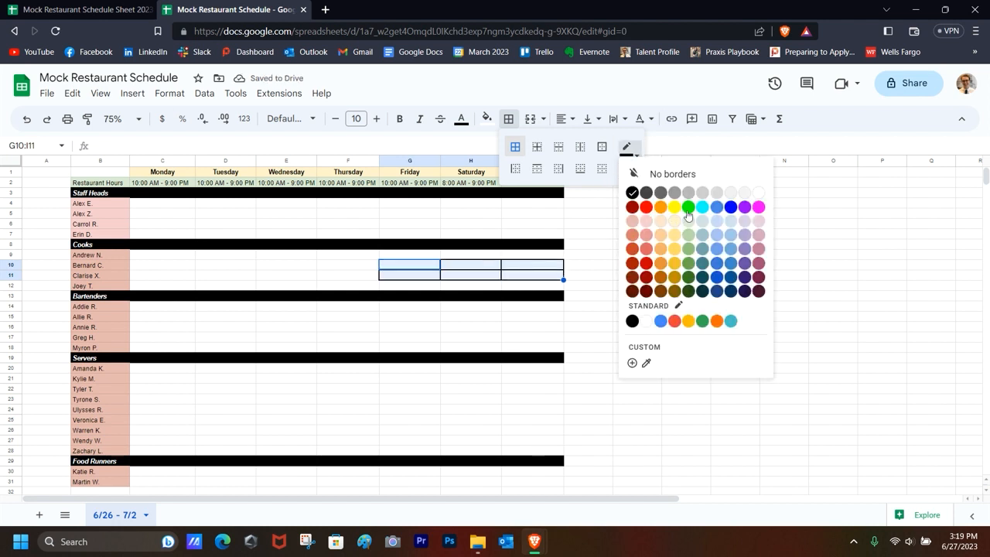
left_click(731, 207)
left_click(628, 152)
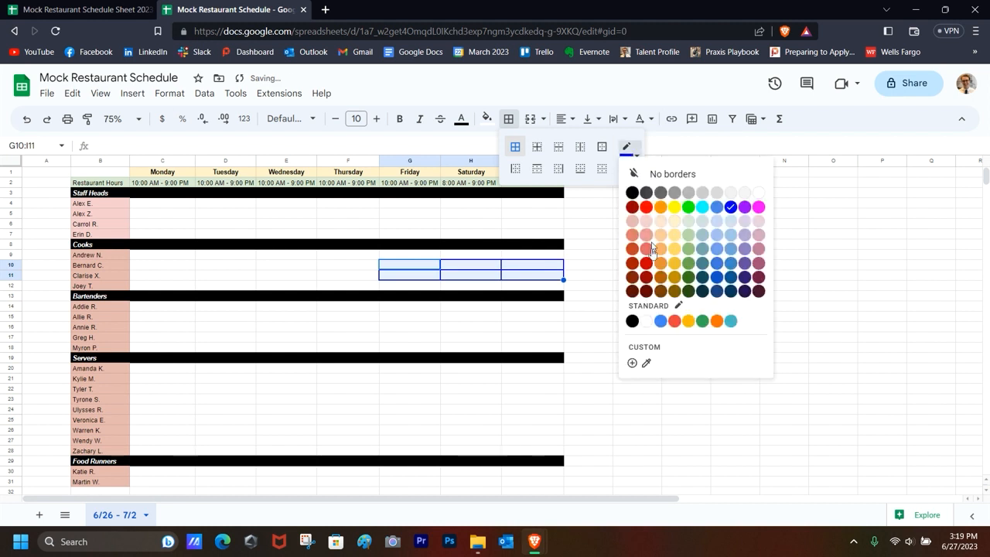
left_click(653, 283)
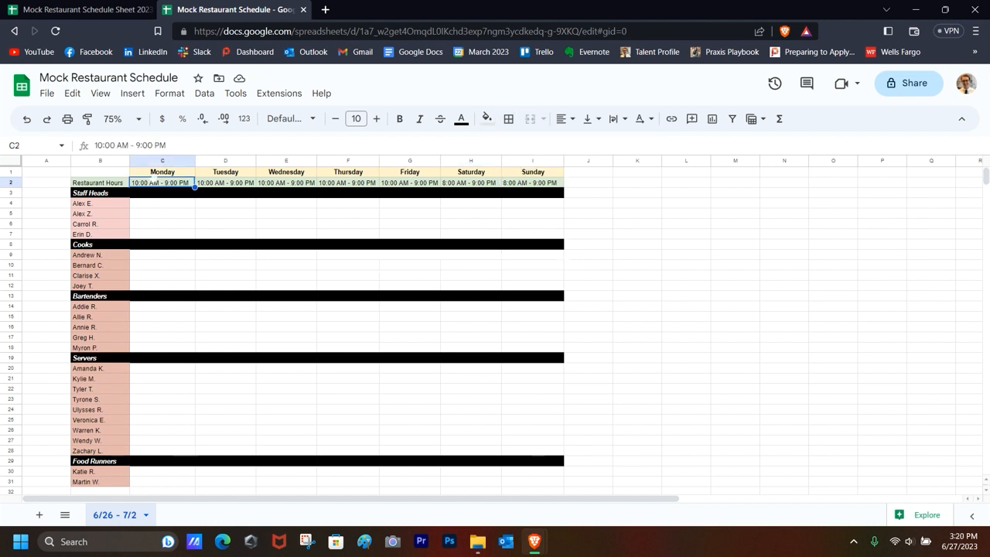
Apply all borders in a thick, dark yellow solid line to the weekday headings in C1:I1
left_click(155, 173)
left_click_drag(204, 178, 533, 178)
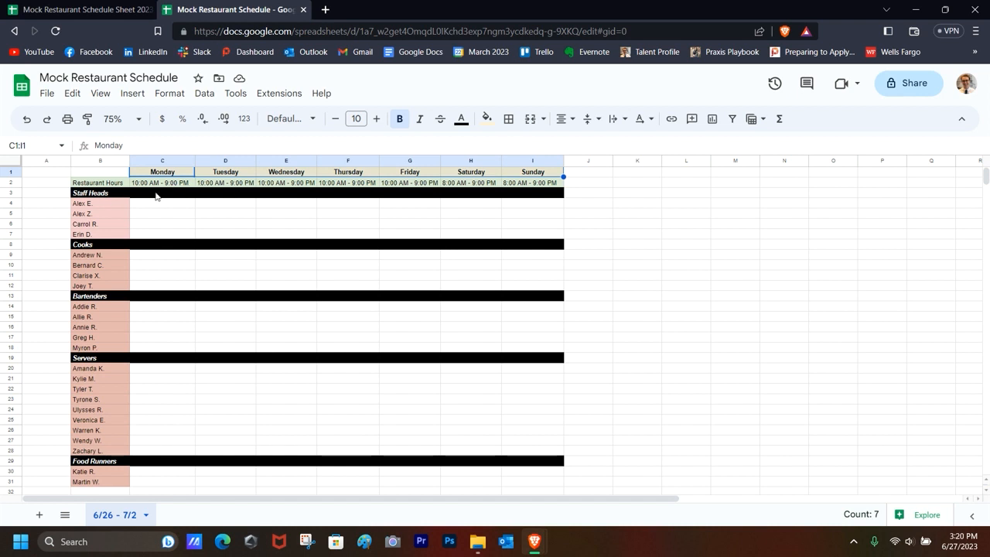
left_click(508, 120)
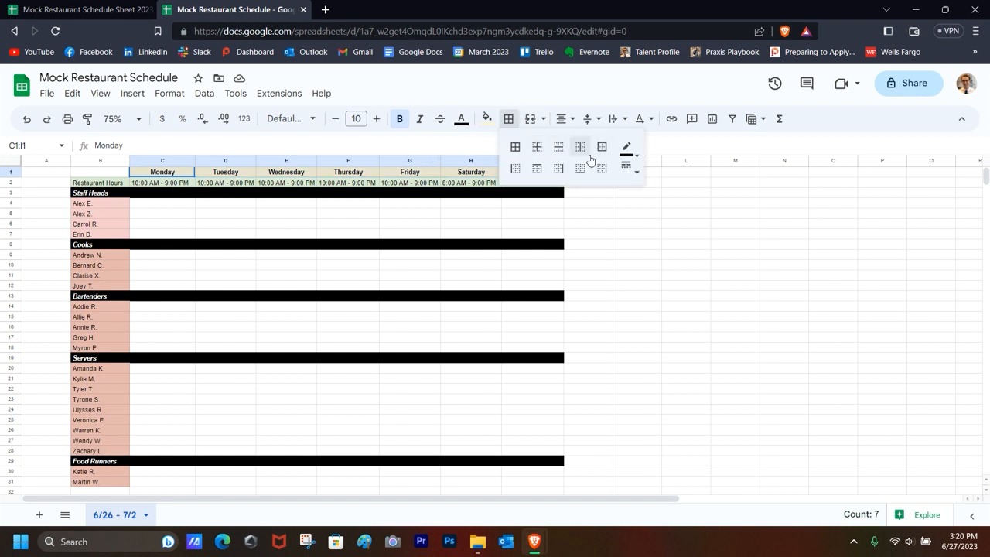
left_click(516, 147)
left_click(626, 166)
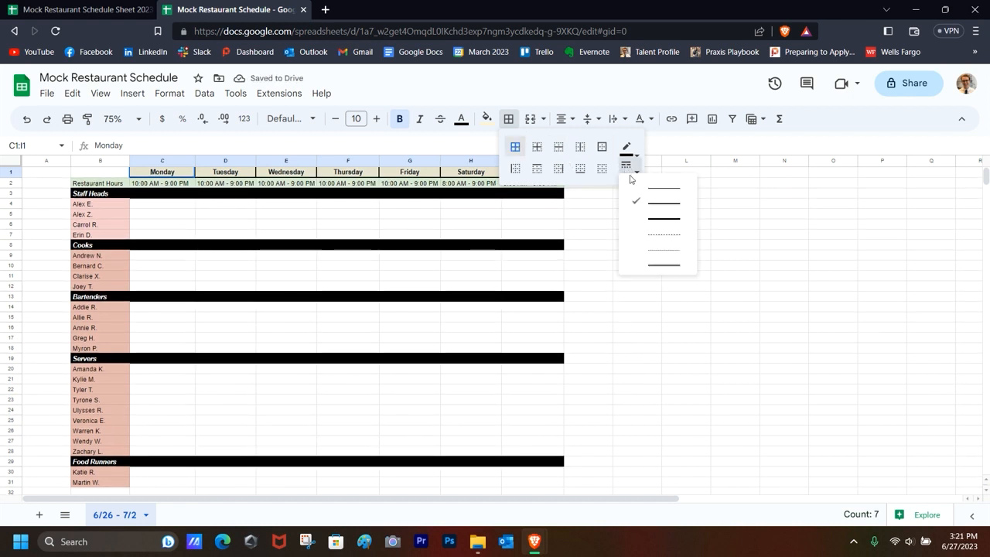
left_click(648, 222)
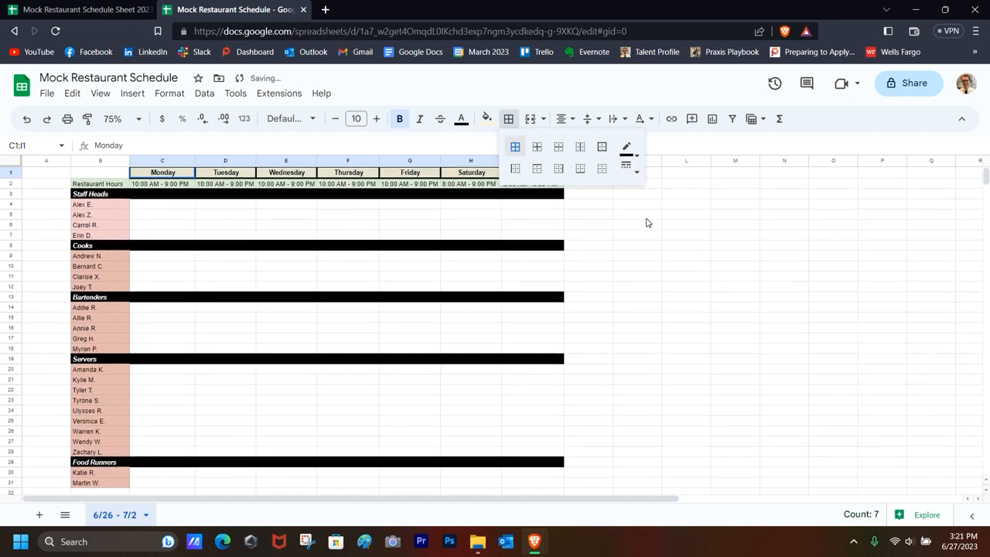
left_click(627, 148)
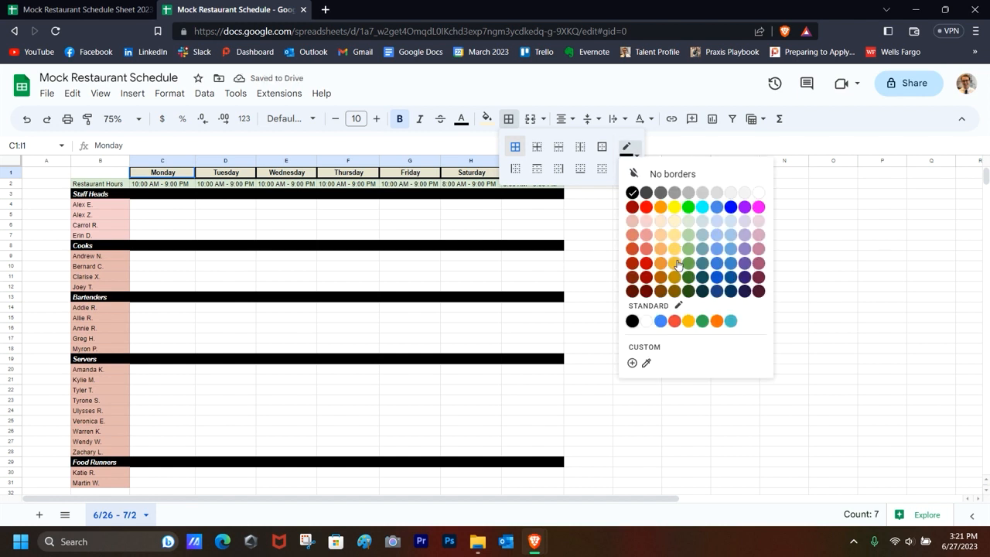
left_click(674, 263)
left_click(364, 189)
Apply all borders in a medium, green solid line to the Restaurant Hours row B2:I2
left_click_drag(101, 183, 544, 185)
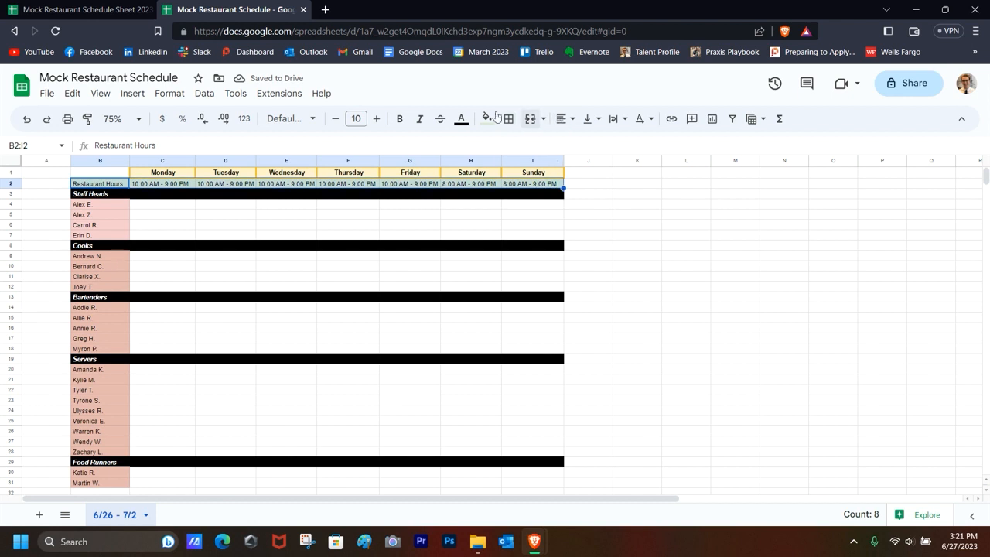
left_click(508, 119)
left_click(515, 146)
left_click(626, 155)
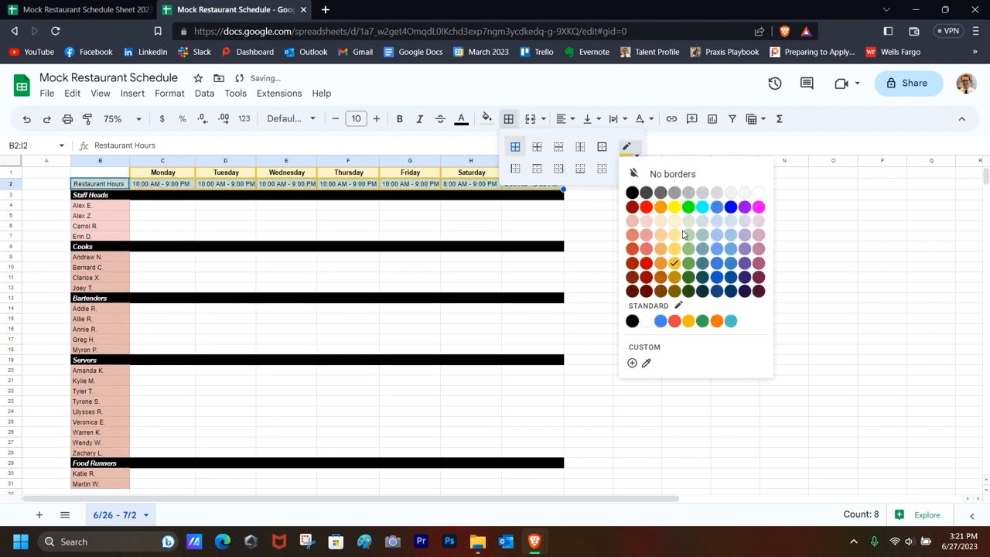
left_click(688, 249)
left_click(626, 165)
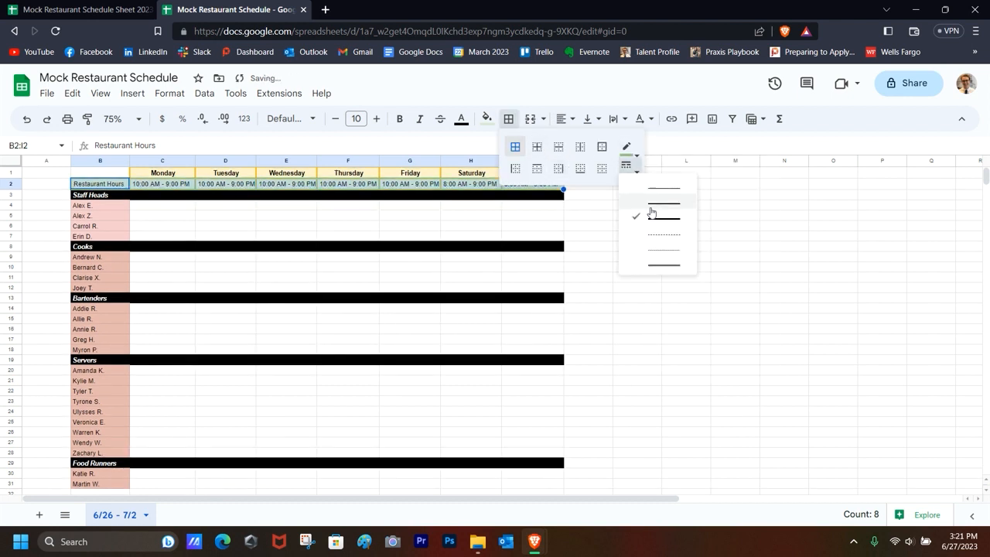
left_click(650, 205)
Apply all borders in black to the staff area B3:I31 and check the grid down to the last row
left_click_drag(100, 194, 540, 487)
left_click(508, 118)
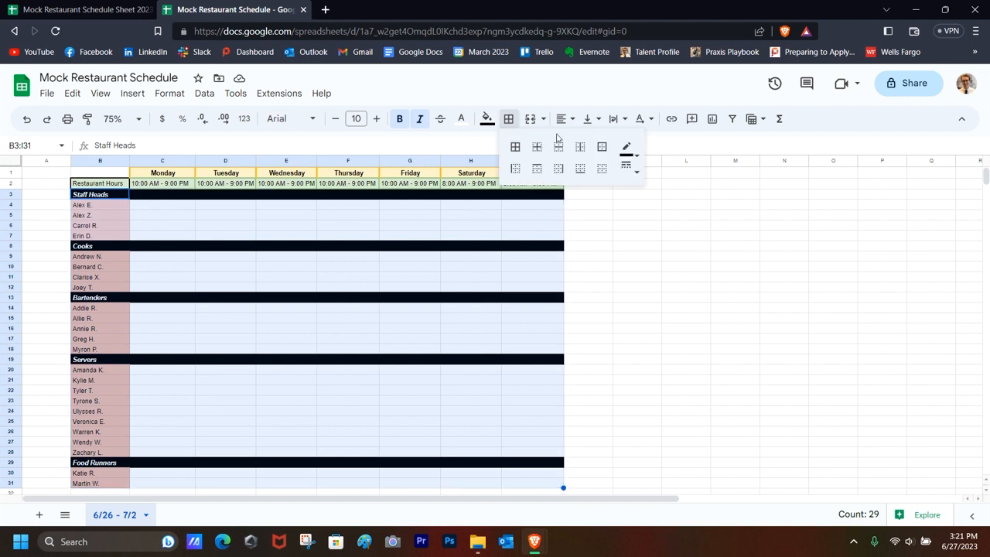
left_click(515, 146)
left_click(410, 238)
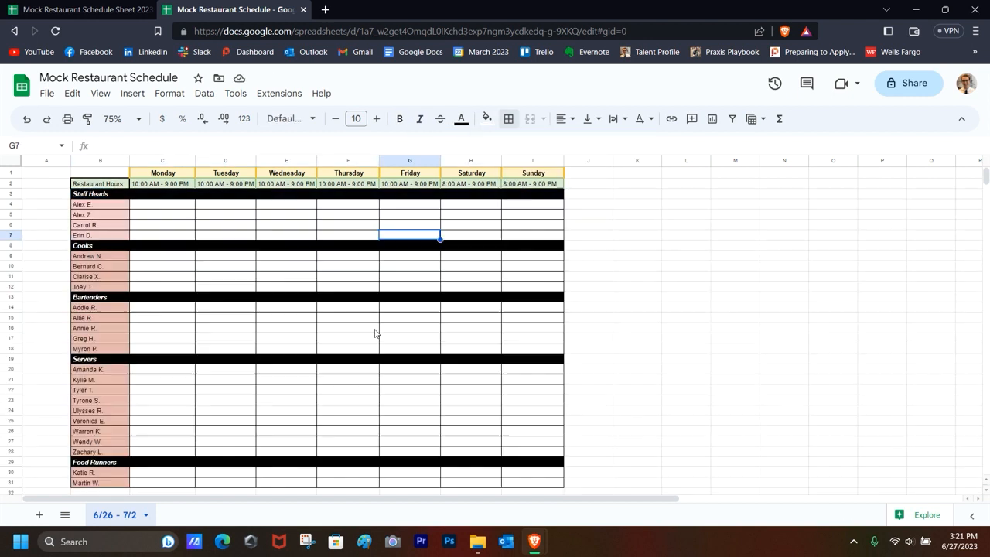
scroll(459, 333, "down", 2)
scroll(457, 334, "up", 2)
scroll(458, 334, "down", 3)
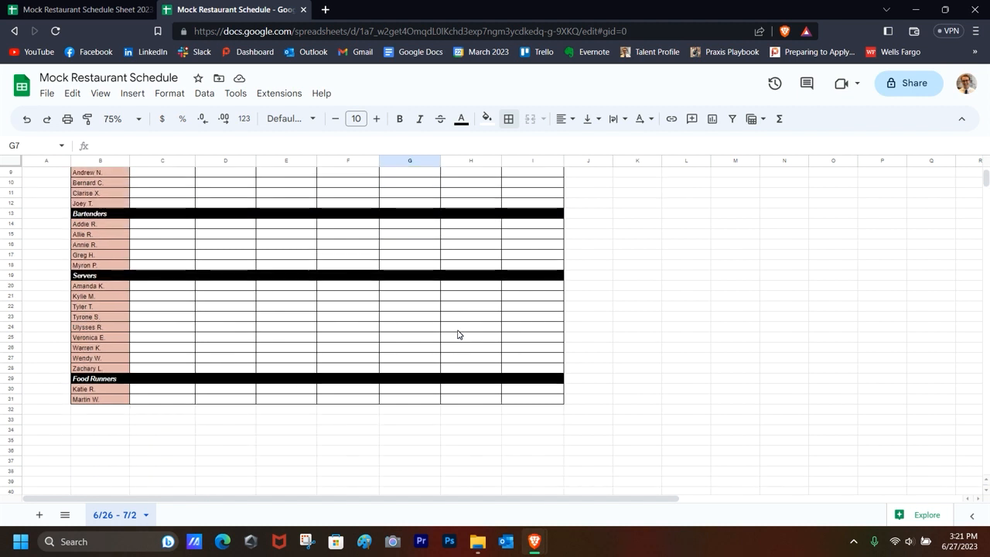
scroll(457, 334, "up", 3)
Fill the Staff Heads shift cells C4:I7 with light blue
left_click(164, 206)
left_click_drag(194, 214, 528, 236)
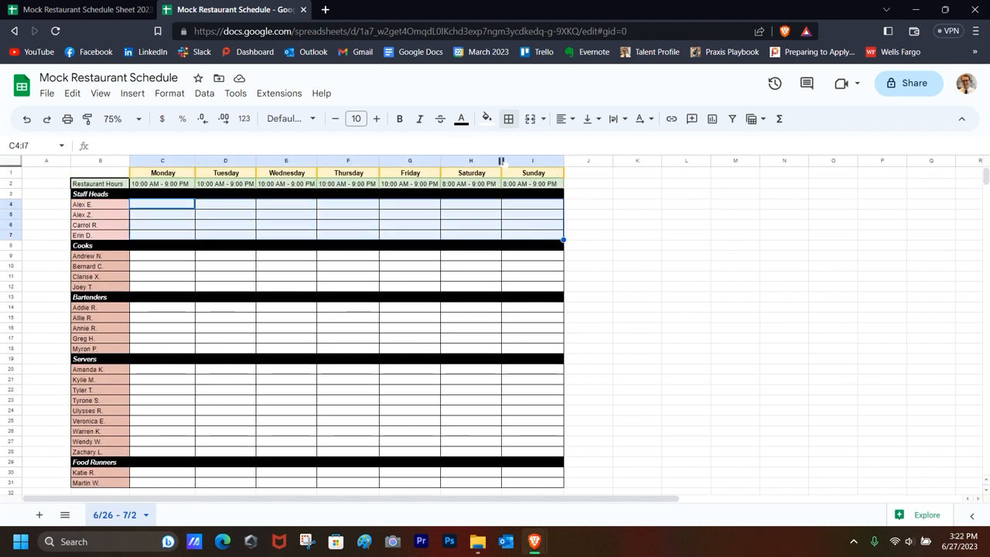
left_click(487, 118)
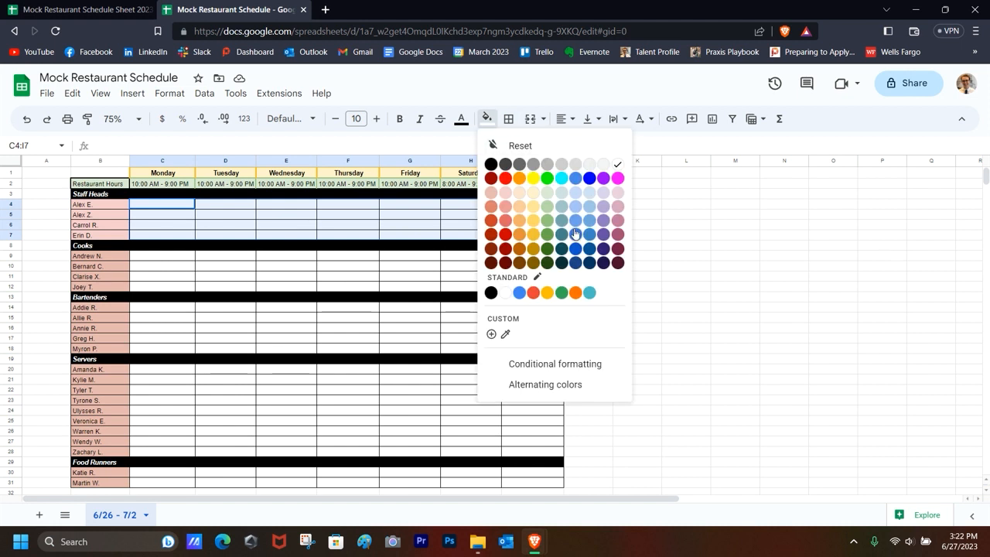
left_click(576, 211)
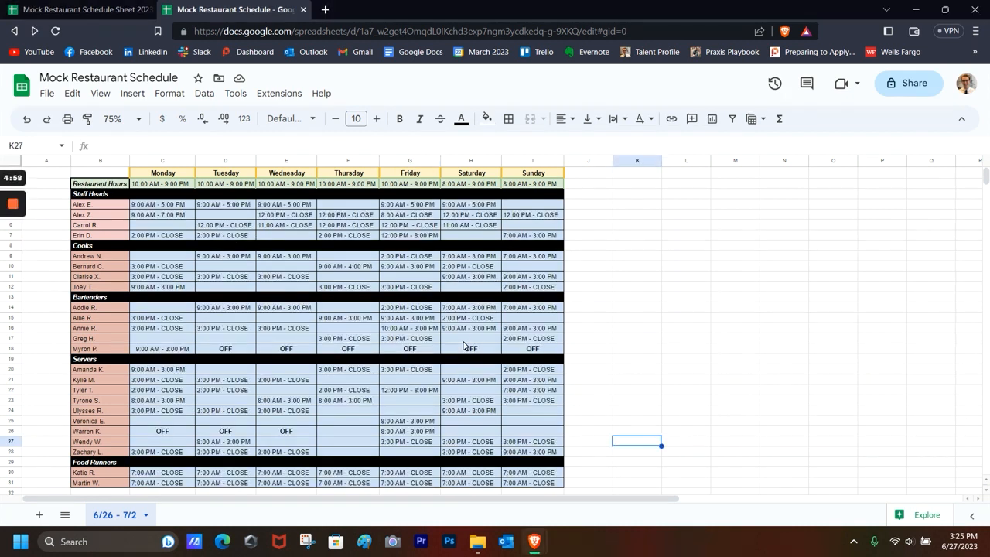
Look over the completed schedule, add a new blank sheet, and return to the 6/26 - 7/2 sheet
scroll(416, 343, "down", 3)
scroll(454, 322, "up", 3)
left_click(39, 515)
left_click(127, 514)
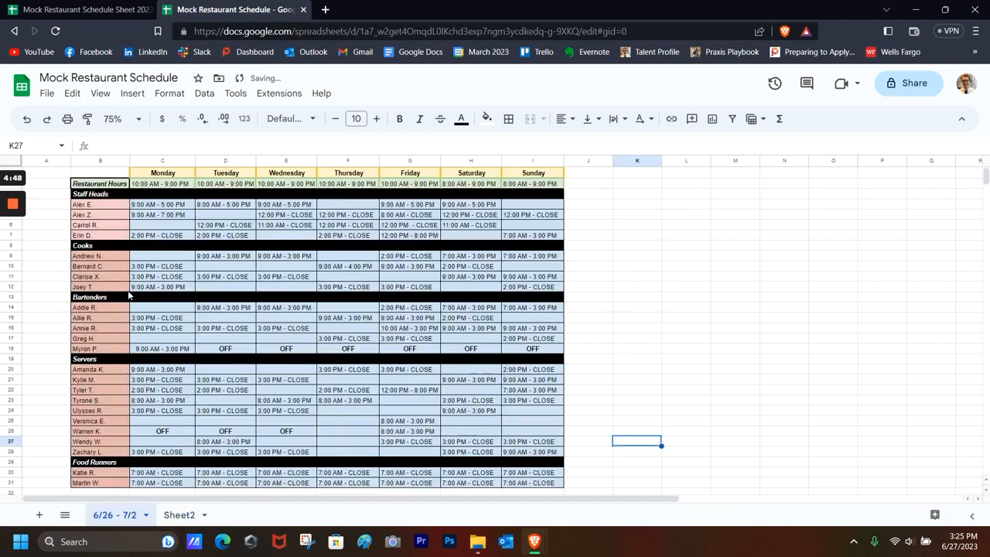
Try copying the whole schedule B1:I31 into Sheet2 starting at cell B2, and undo the paste
left_click_drag(100, 172, 534, 482)
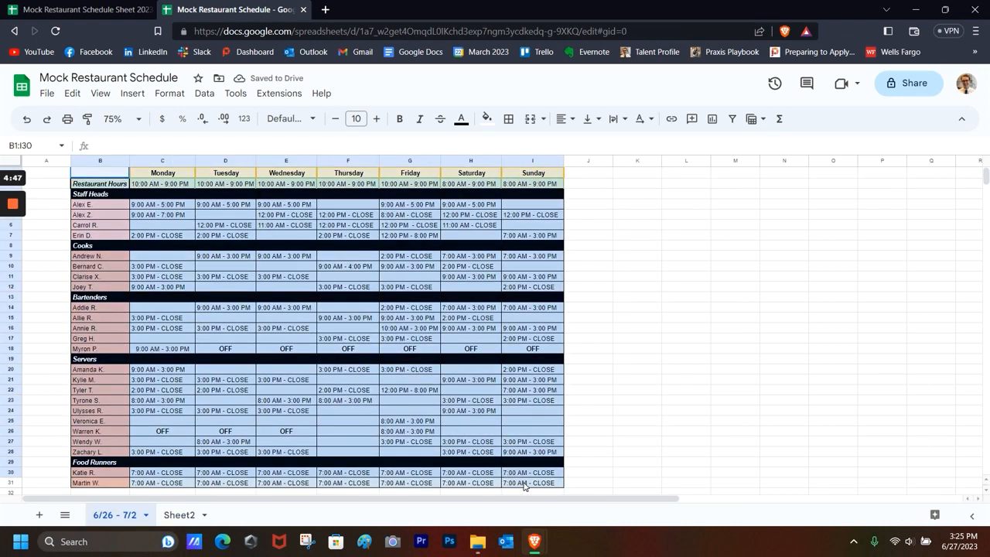
key("ctrl+c")
left_click(176, 515)
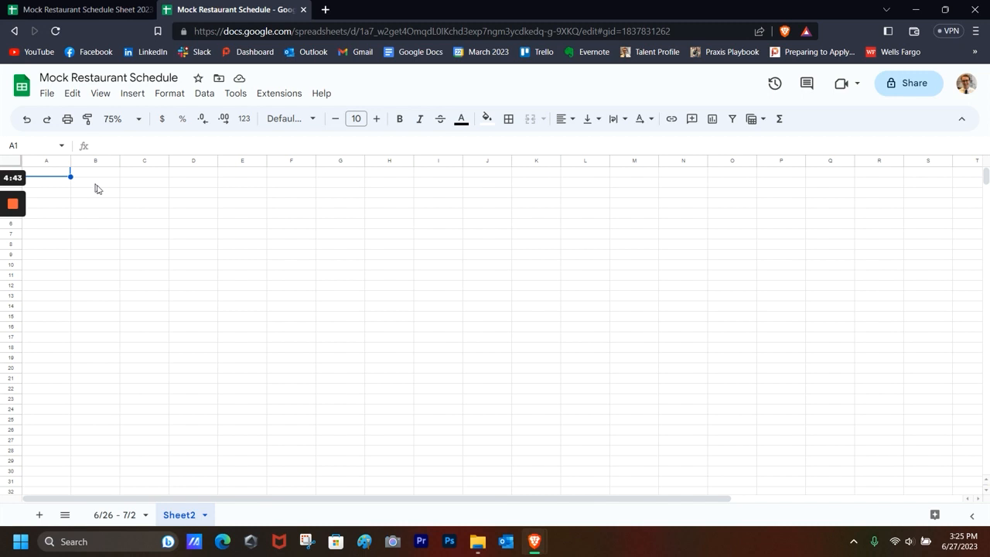
left_click_drag(92, 186, 459, 431)
key("ctrl+v")
scroll(526, 367, "down", 3)
scroll(523, 365, "up", 3)
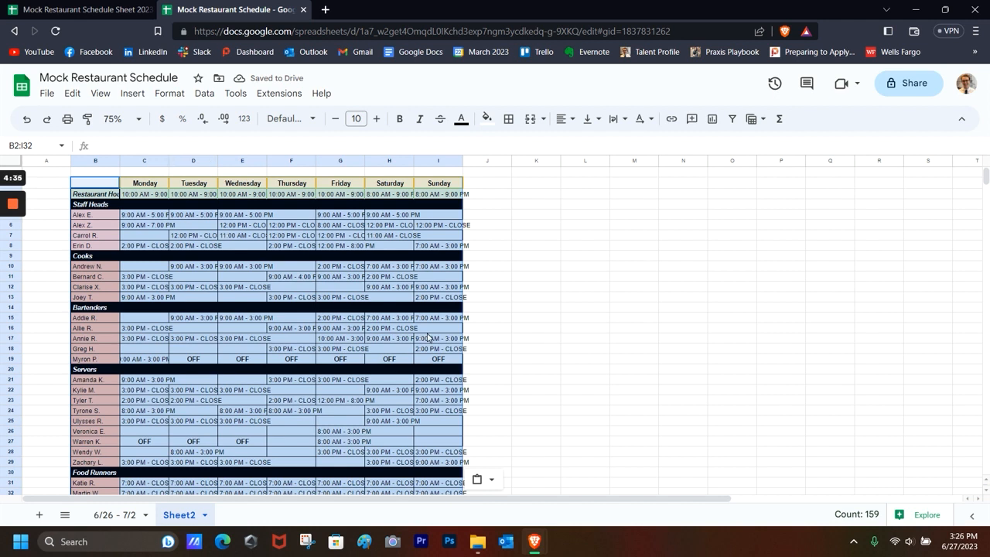
key("ctrl+z")
Try duplicating the 6/26 - 7/2 sheet, look over the copy, and undo the duplication
left_click(114, 516)
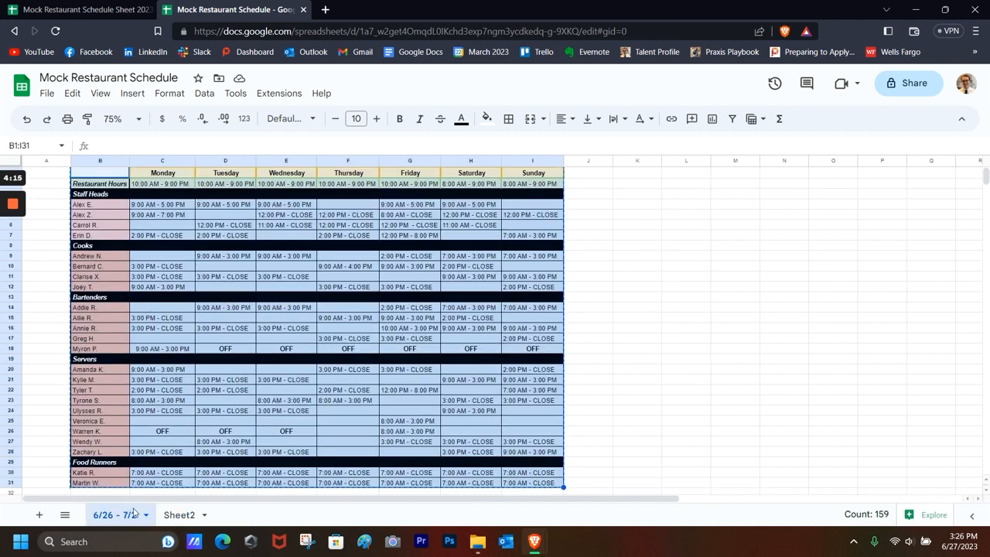
left_click(145, 515)
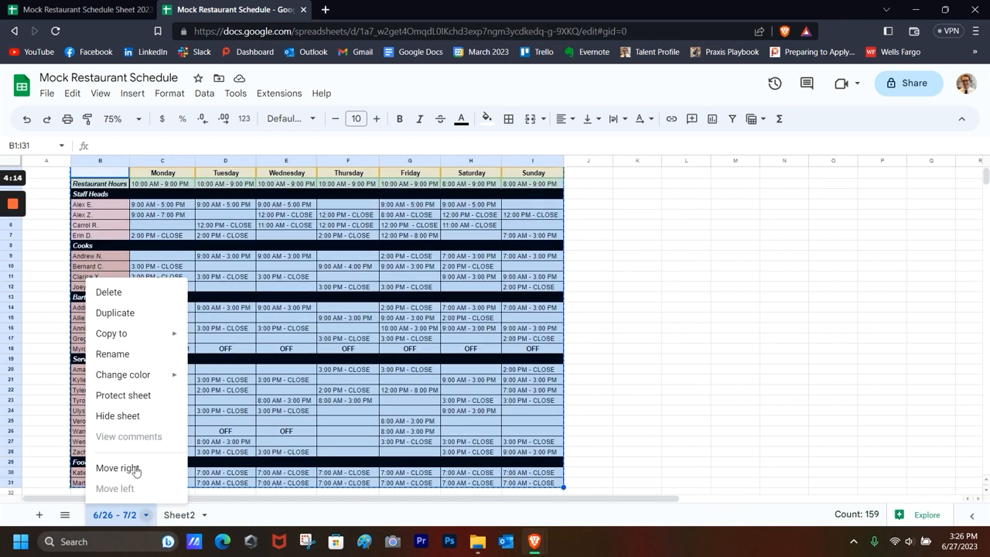
left_click(126, 314)
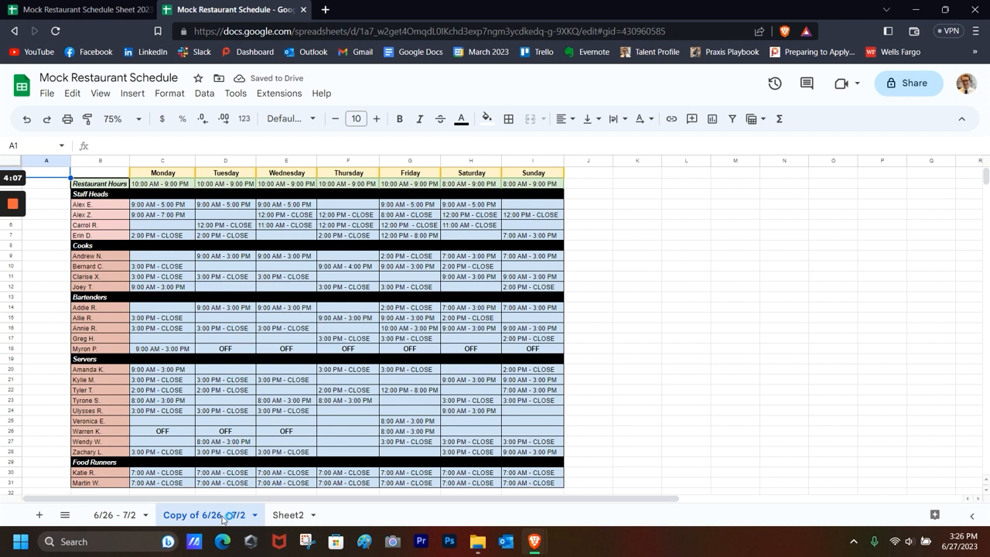
scroll(472, 310, "down", 5)
scroll(479, 321, "up", 5)
left_click(205, 225)
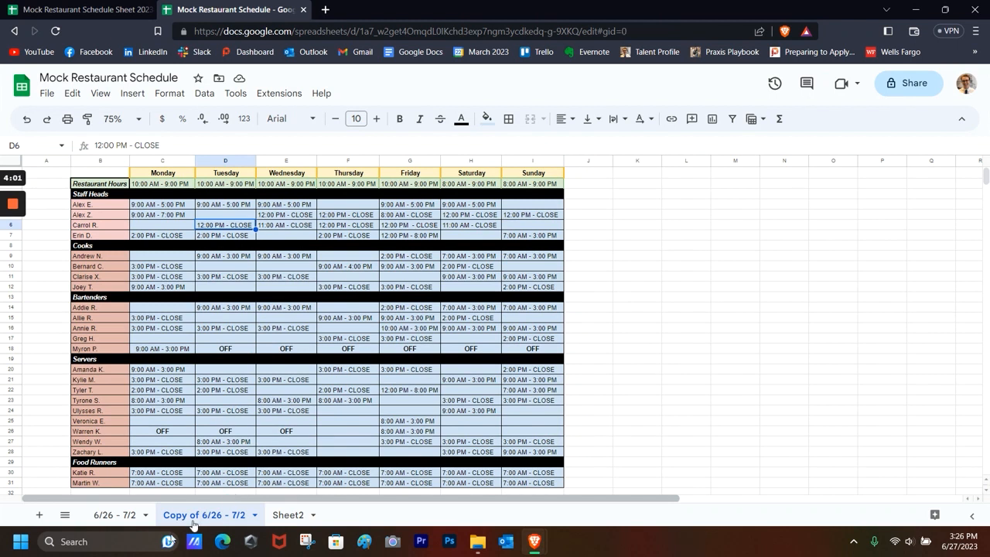
key("ctrl+z")
left_click(145, 516)
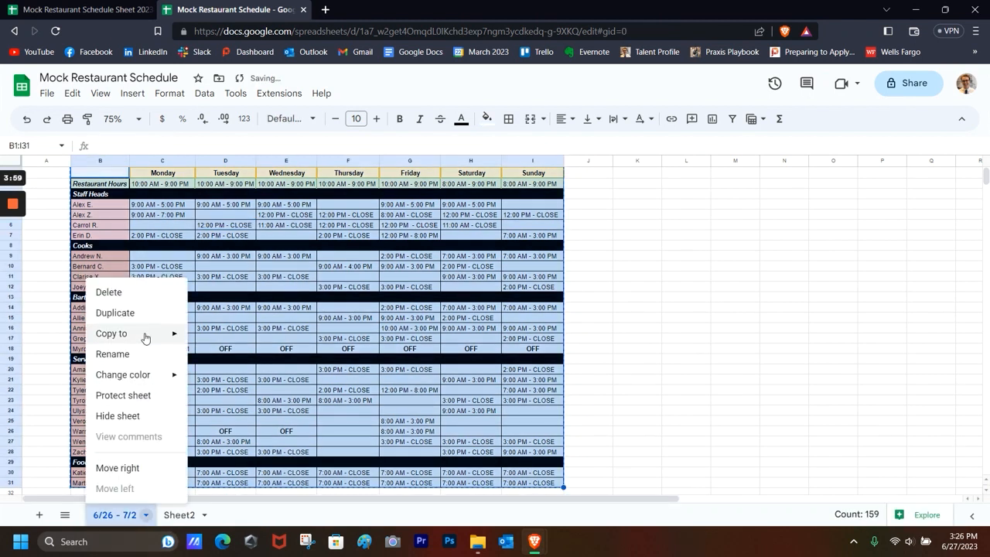
mouse_move(145, 338)
left_click(249, 360)
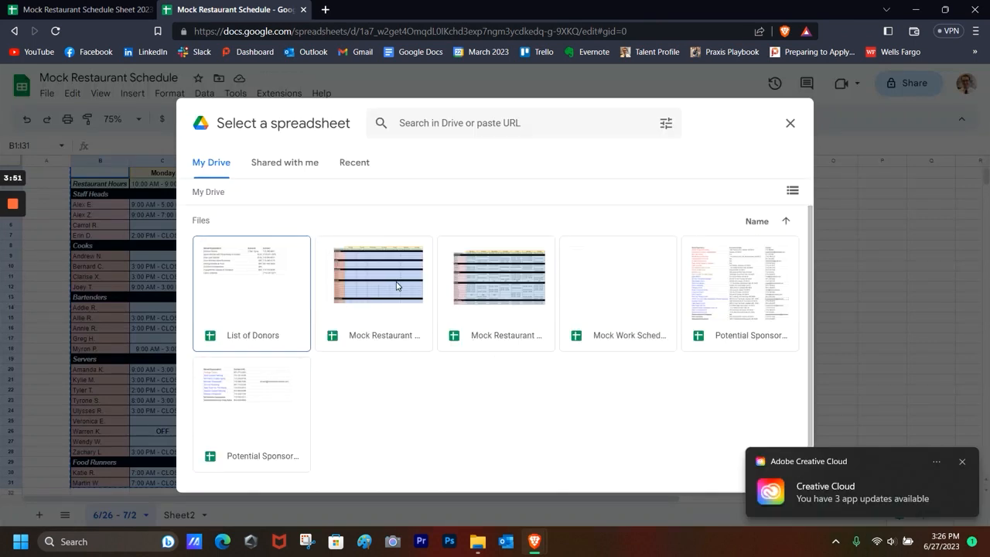
left_click(790, 123)
Duplicate the 6/26 - 7/2 sheet and open the copy's name for editing
left_click(145, 515)
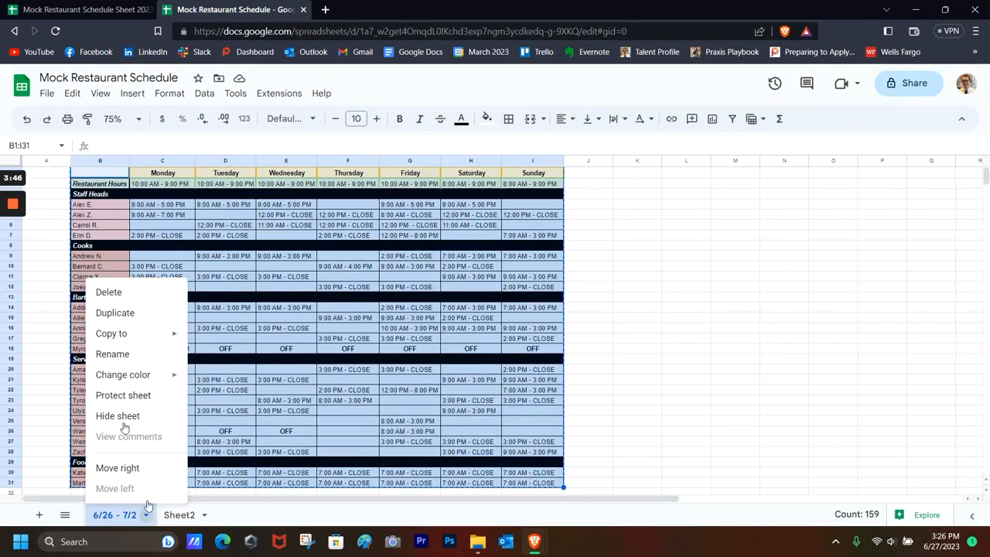
left_click(137, 315)
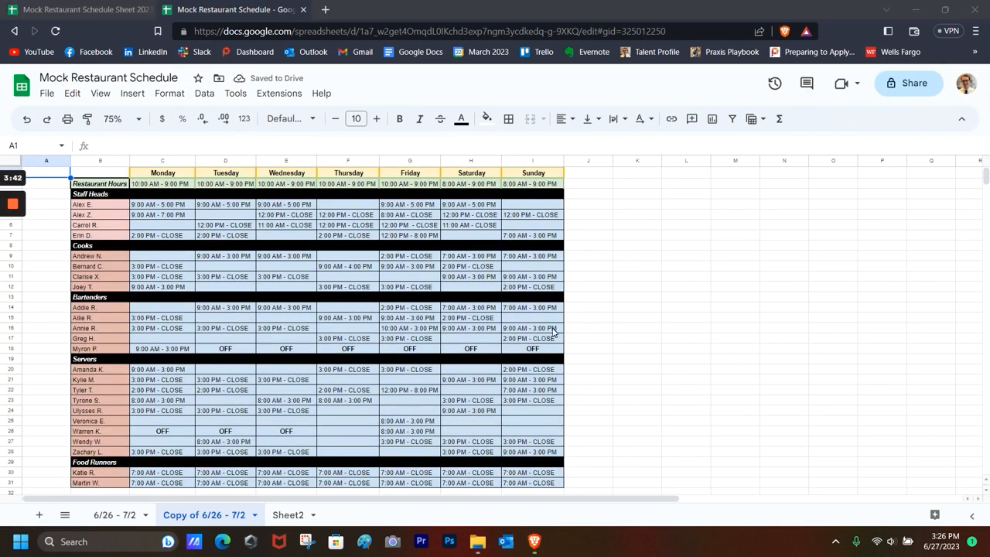
double_click(195, 518)
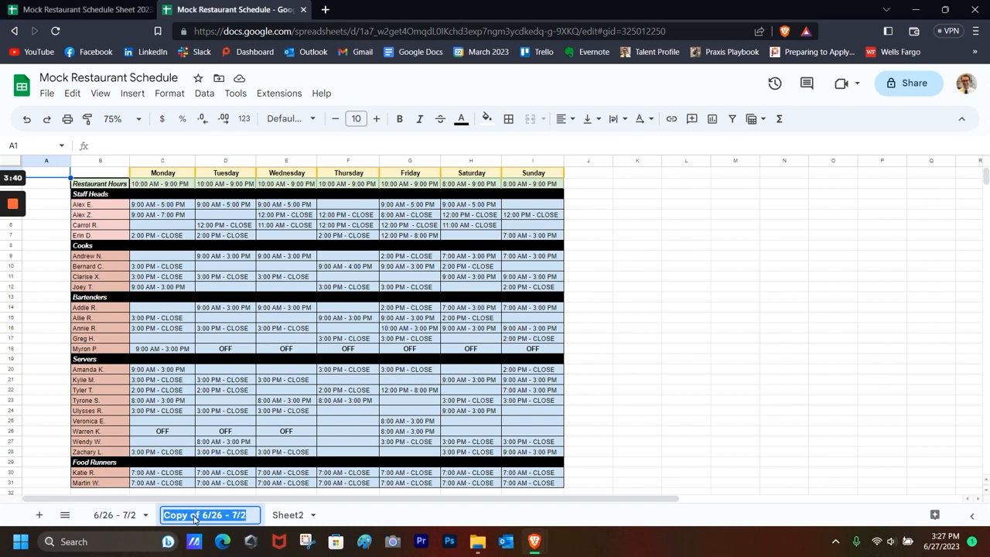